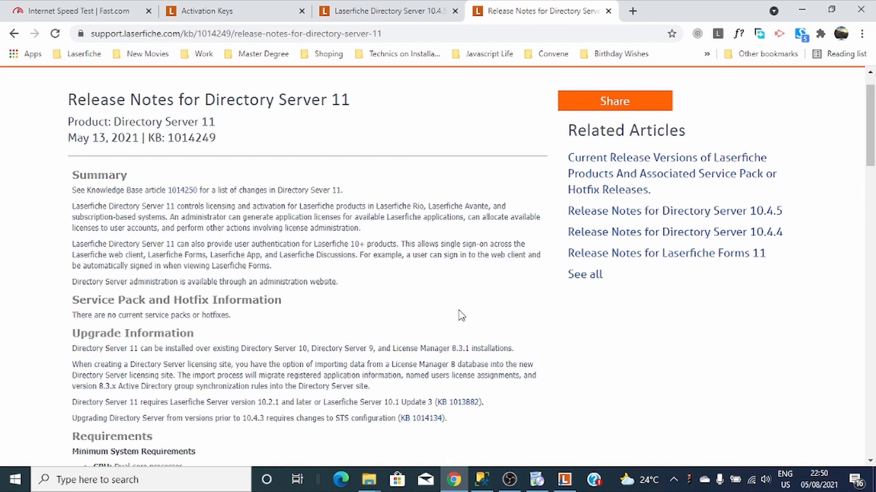
- Open the Notepad extension's 'LFDS Necessary Components Installation' note listing IIS, ASP .NET 4.5 and SSL CERTIFICATE
{"action": "scroll", "coordinate": [461, 315], "scroll_direction": "down", "scroll_amount": 4}
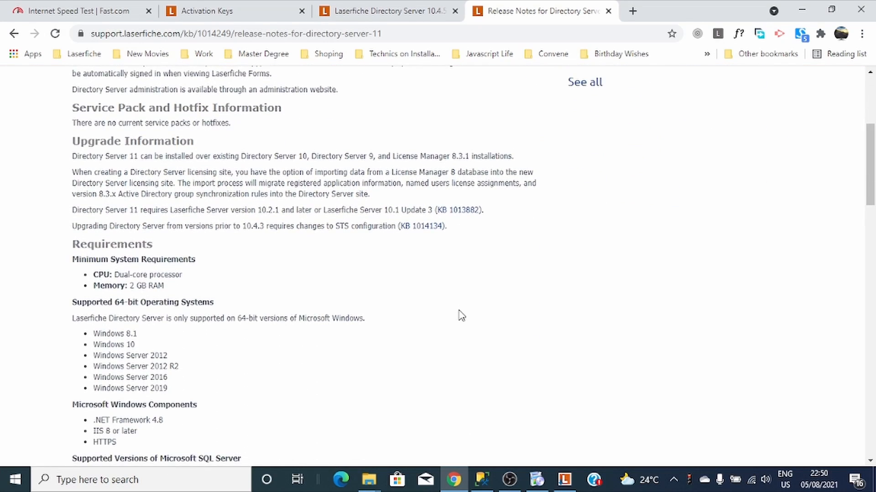
{"action": "scroll", "coordinate": [461, 314], "scroll_direction": "up", "scroll_amount": 2}
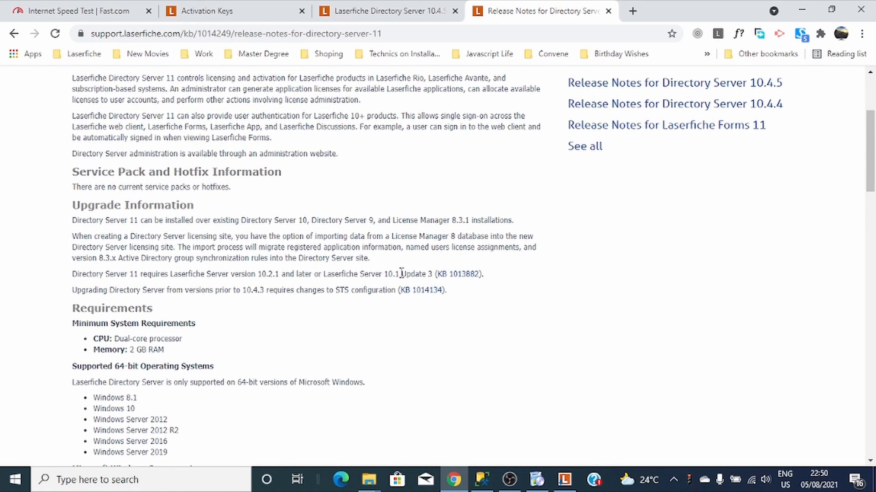
{"action": "scroll", "coordinate": [400, 285], "scroll_direction": "down", "scroll_amount": 1}
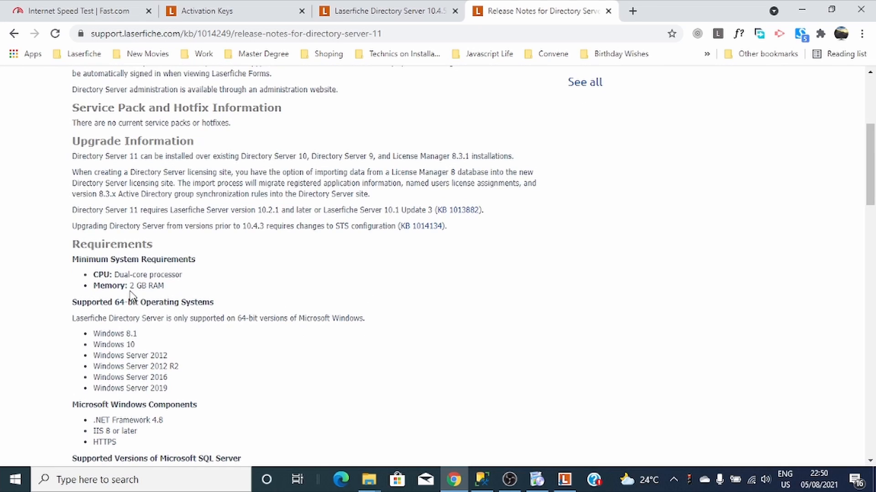
{"action": "scroll", "coordinate": [131, 296], "scroll_direction": "down", "scroll_amount": 1}
{"action": "scroll", "coordinate": [207, 248], "scroll_direction": "down", "scroll_amount": 1}
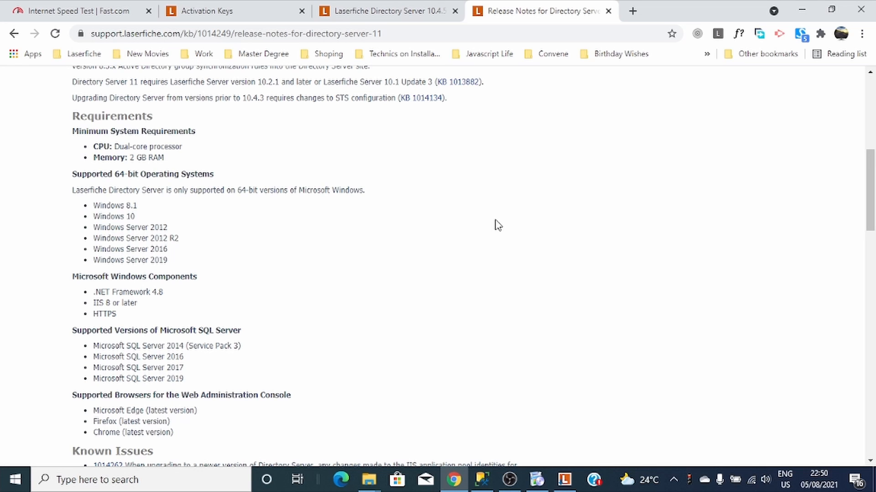
{"action": "scroll", "coordinate": [498, 226], "scroll_direction": "down", "scroll_amount": 2}
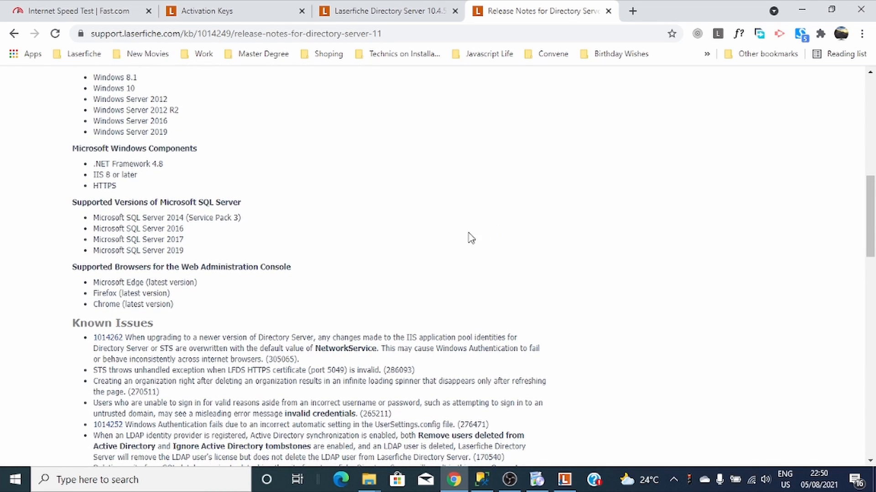
{"action": "scroll", "coordinate": [283, 310], "scroll_direction": "up", "scroll_amount": 3}
{"action": "scroll", "coordinate": [282, 310], "scroll_direction": "up", "scroll_amount": 5}
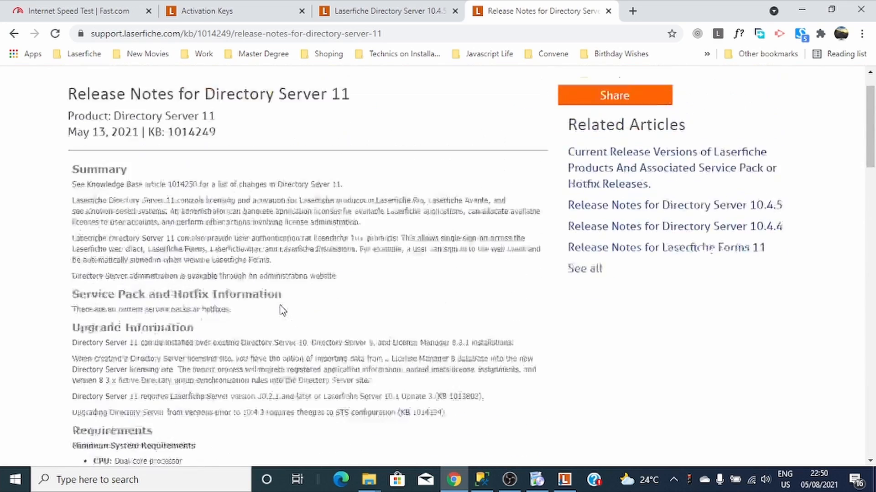
{"action": "scroll", "coordinate": [305, 301], "scroll_direction": "down", "scroll_amount": 1}
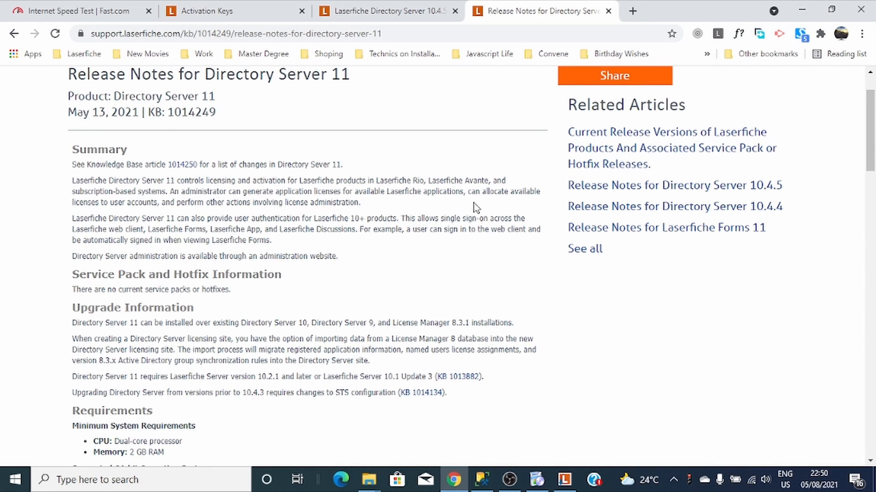
{"action": "left_click", "coordinate": [820, 34]}
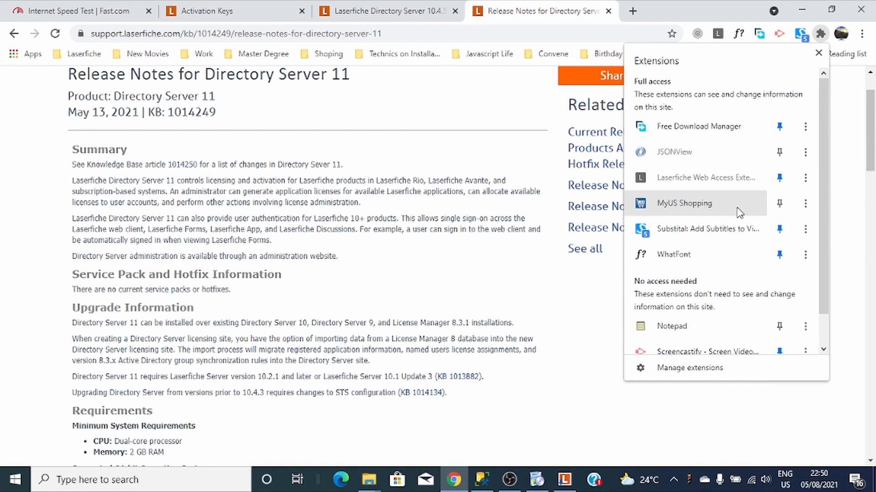
{"action": "left_click", "coordinate": [672, 326]}
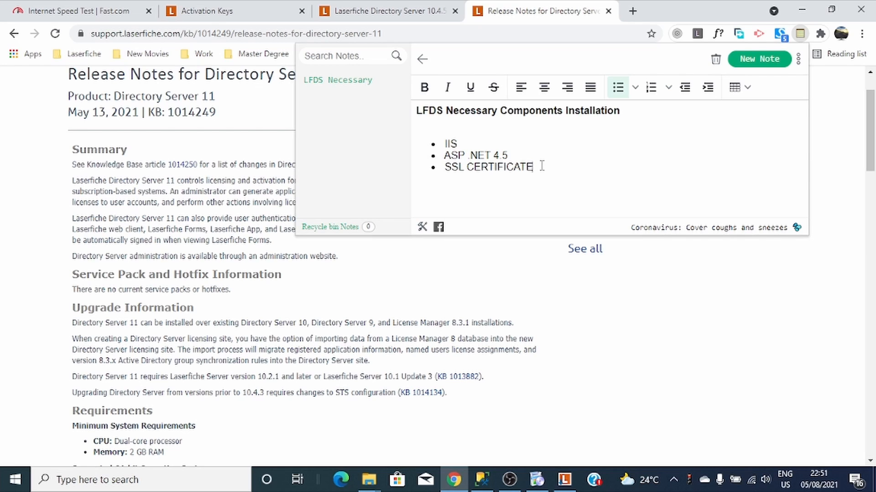
{"action": "left_click_drag", "start_coordinate": [534, 167], "coordinate": [447, 179]}
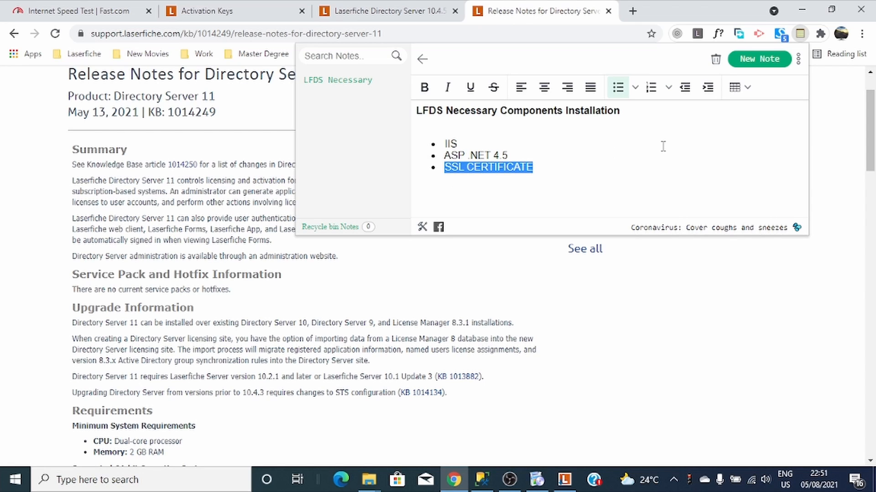
{"action": "left_click", "coordinate": [444, 144]}
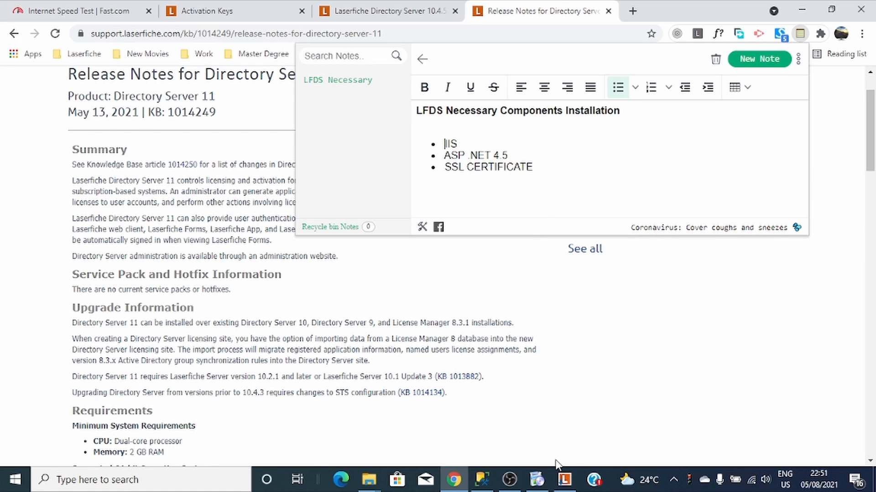
- Bring the Directory Server 11 Setup prerequisites list forward, showing the IIS items as not detected
{"action": "left_click", "coordinate": [565, 484]}
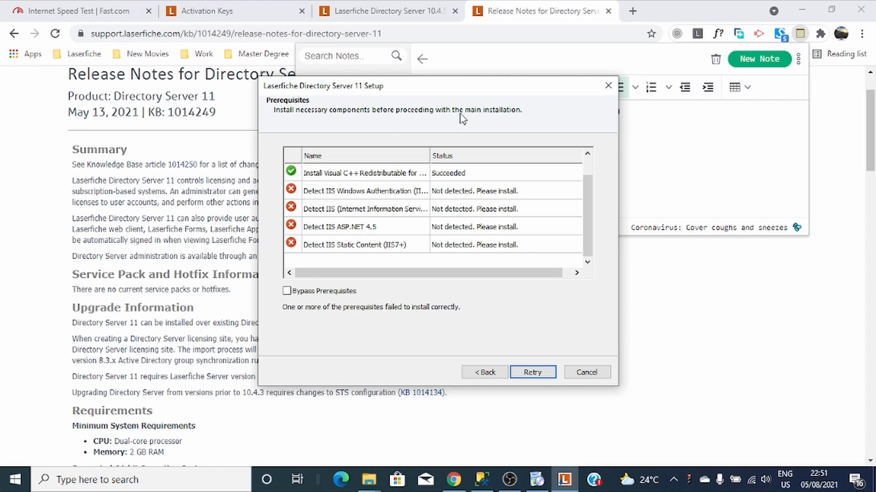
{"action": "left_click_drag", "start_coordinate": [446, 89], "coordinate": [403, 82]}
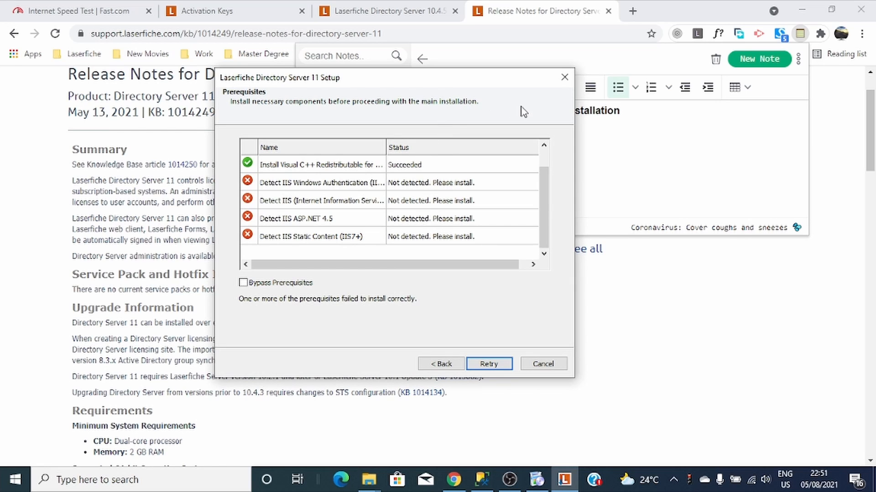
{"action": "scroll", "coordinate": [313, 237], "scroll_direction": "up", "scroll_amount": 1}
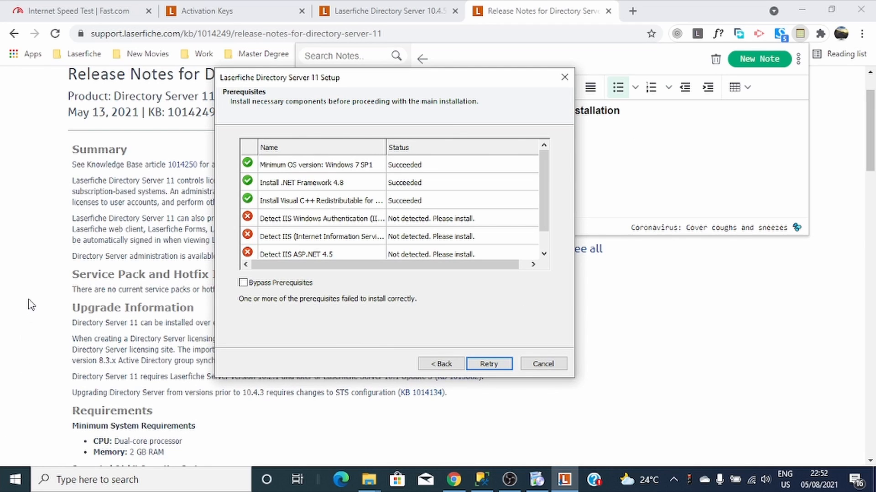
- Search Windows for 'fea' so 'Turn Windows features on or off' shows as the best match
{"action": "left_click", "coordinate": [119, 488]}
{"action": "type", "text": "wi"}
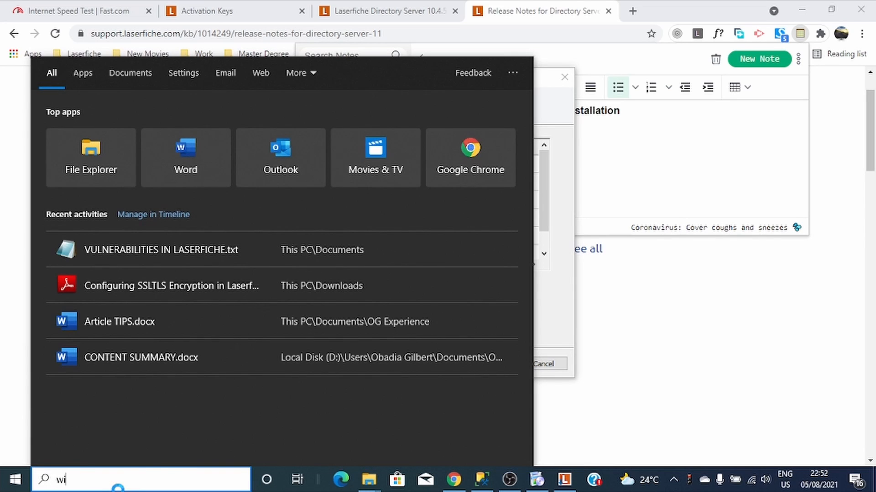
{"action": "type", "text": "ndows"}
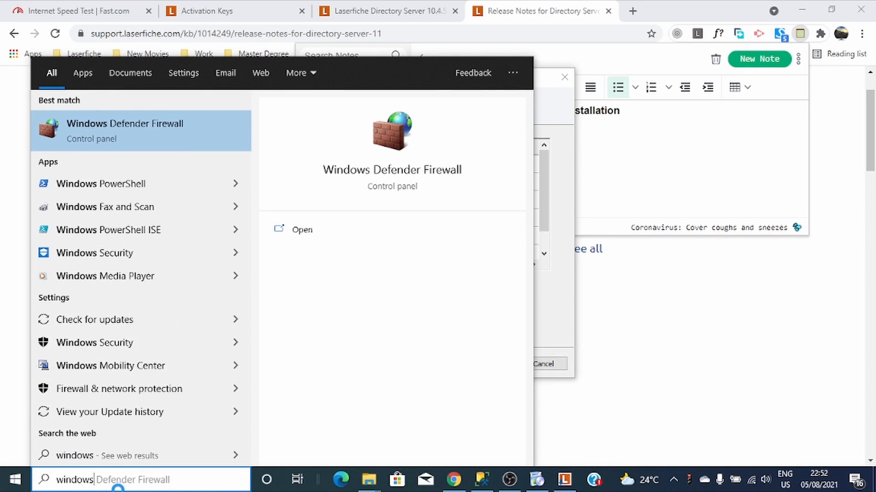
{"action": "type", "text": " fe"}
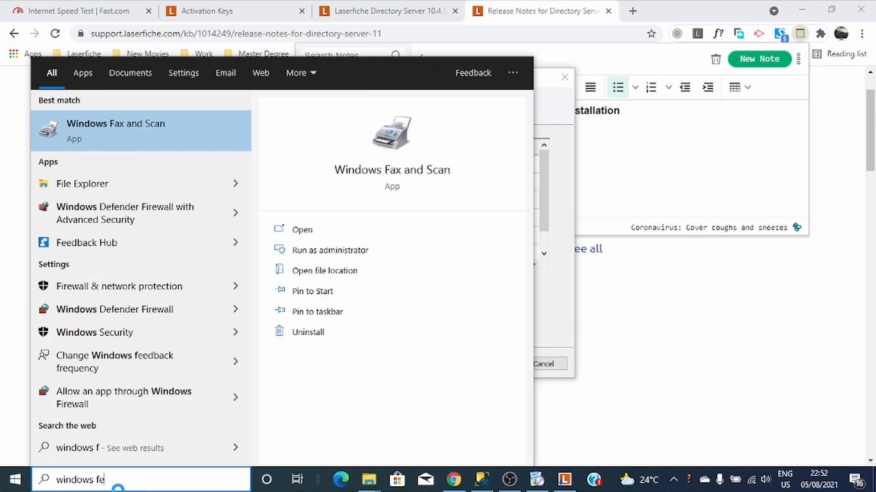
{"action": "type", "text": "au"}
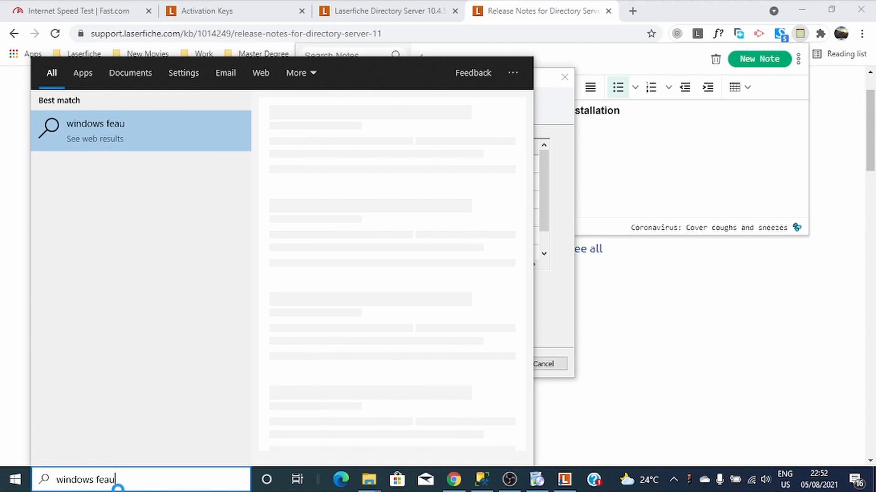
{"action": "key", "text": "BackSpace"}
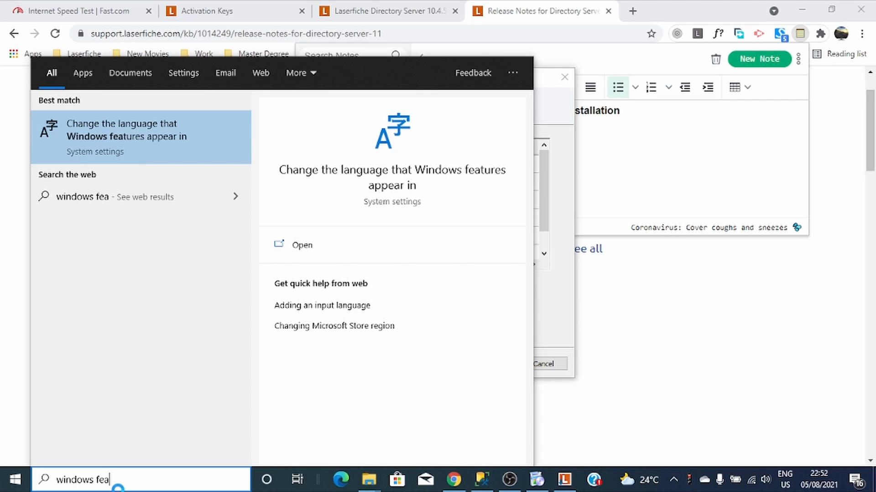
{"action": "key", "text": "BackSpace"}
{"action": "key", "text": "BackSpace"}
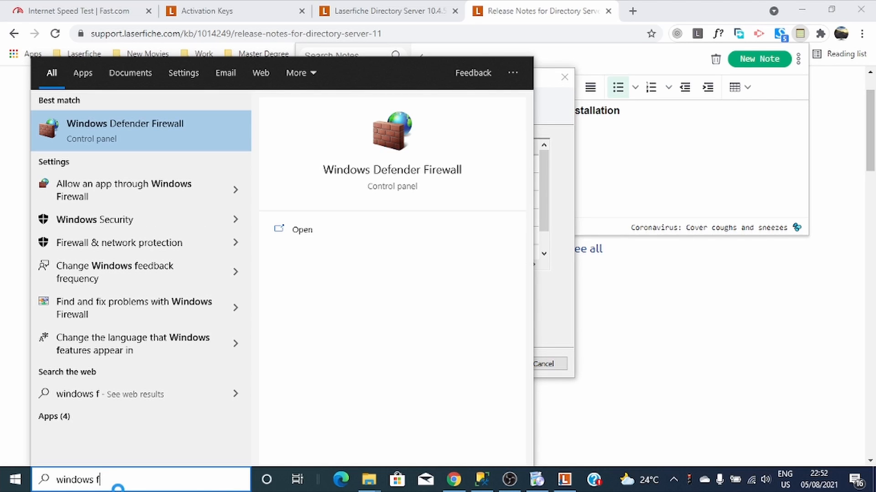
{"action": "type", "text": "ea"}
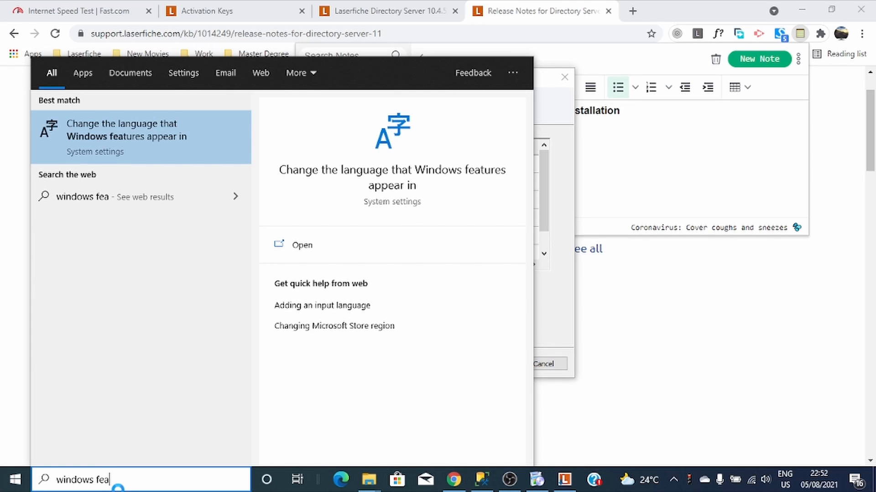
{"action": "key", "text": "BackSpace"}
{"action": "key", "text": "BackSpace"}
{"action": "key", "text": "BackSpace"}
{"action": "key", "text": "BackSpace"}
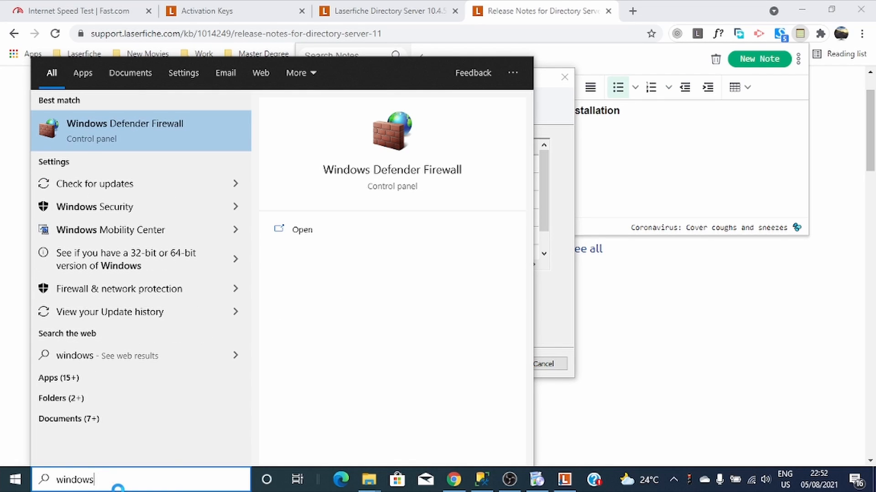
{"action": "key", "text": "BackSpace"}
{"action": "key", "text": "BackSpace"}
{"action": "key", "text": "BackSpace"}
{"action": "key", "text": "BackSpace"}
{"action": "key", "text": "BackSpace"}
{"action": "key", "text": "BackSpace"}
{"action": "key", "text": "BackSpace"}
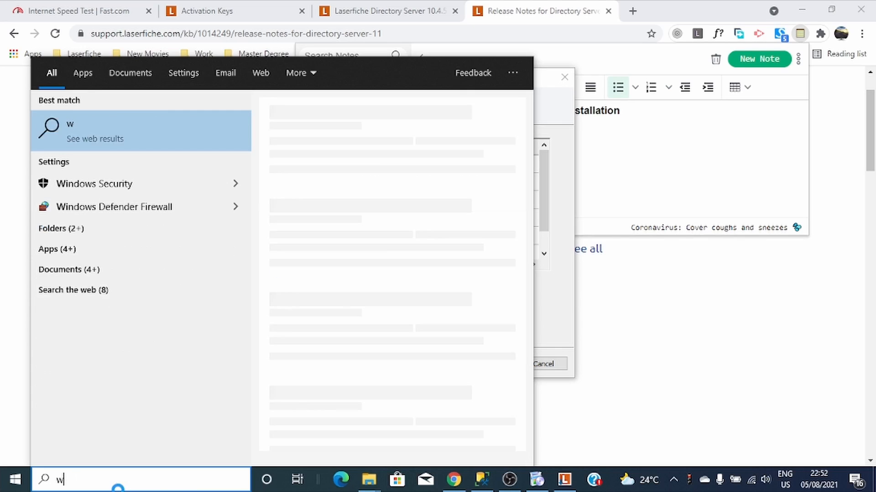
{"action": "type", "text": "fea"}
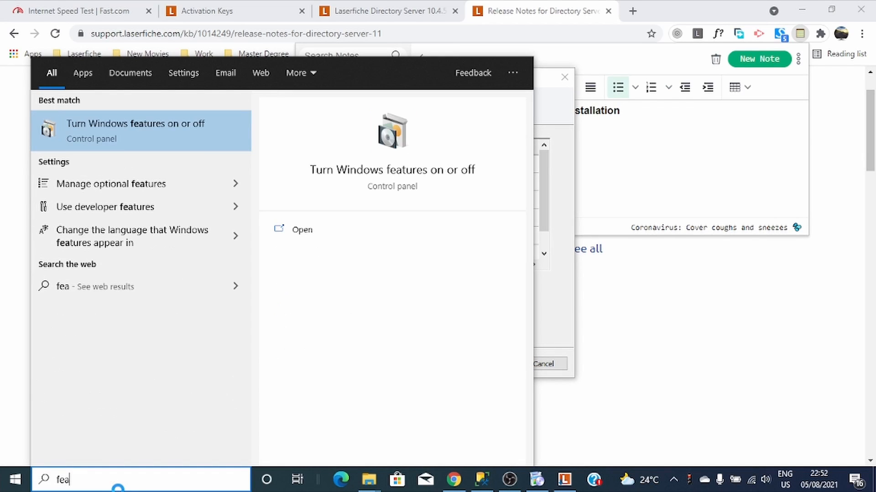
- Open Windows Features maximized and expand .NET Framework 3.5, .NET 4.8 Advanced Services and WCF Services
{"action": "left_click", "coordinate": [185, 130]}
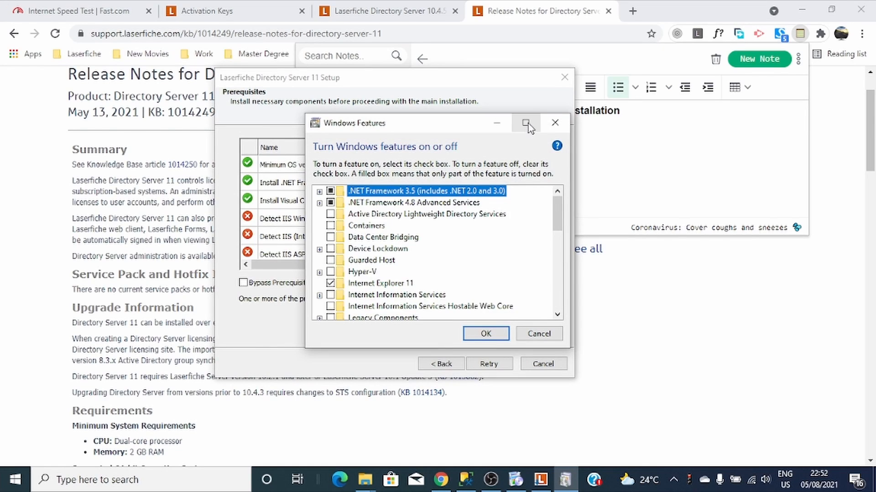
{"action": "left_click", "coordinate": [525, 123]}
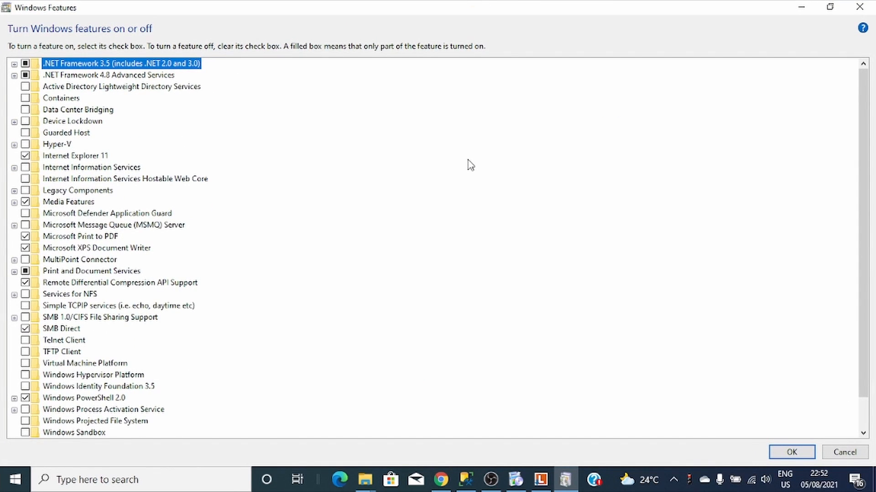
{"action": "left_click", "coordinate": [14, 64]}
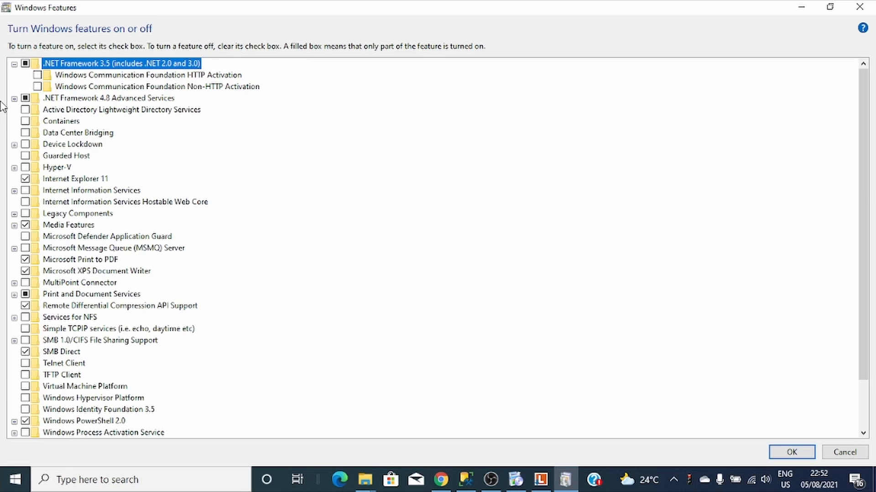
{"action": "left_click", "coordinate": [14, 99]}
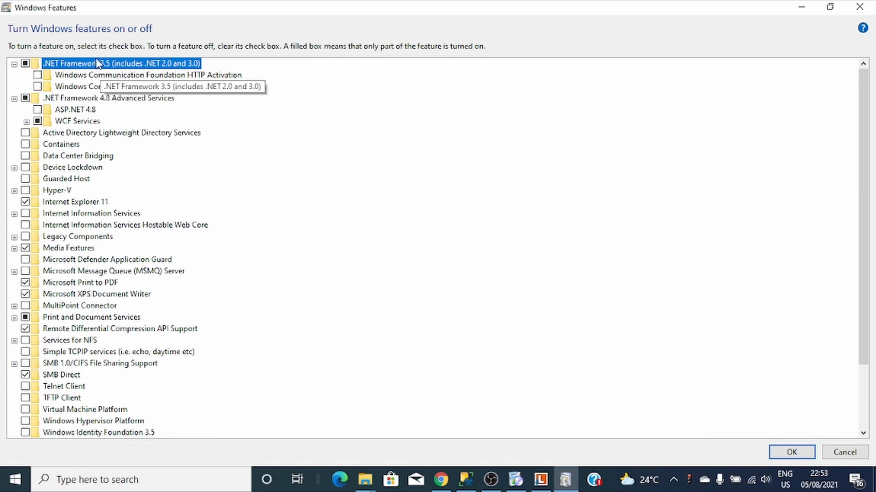
{"action": "left_click", "coordinate": [26, 122]}
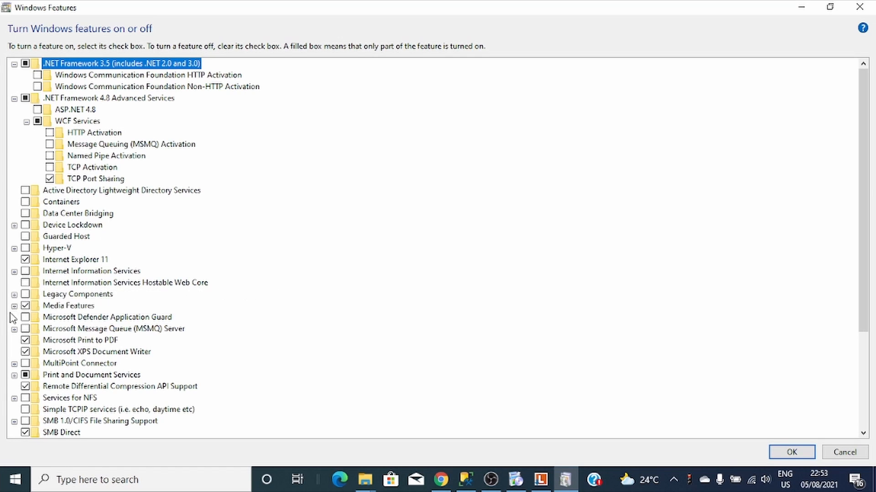
- Turn on Internet Information Services and its FTP Server with FTP Extensibility
{"action": "left_click", "coordinate": [15, 273]}
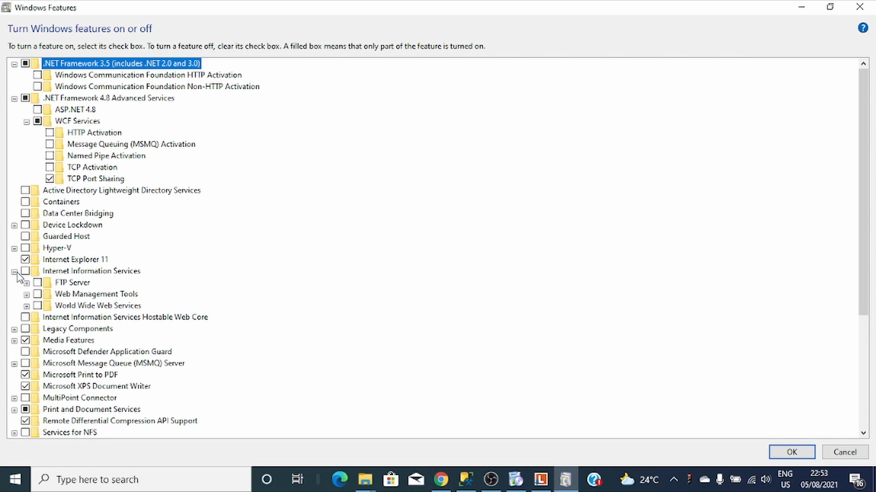
{"action": "left_click", "coordinate": [25, 271]}
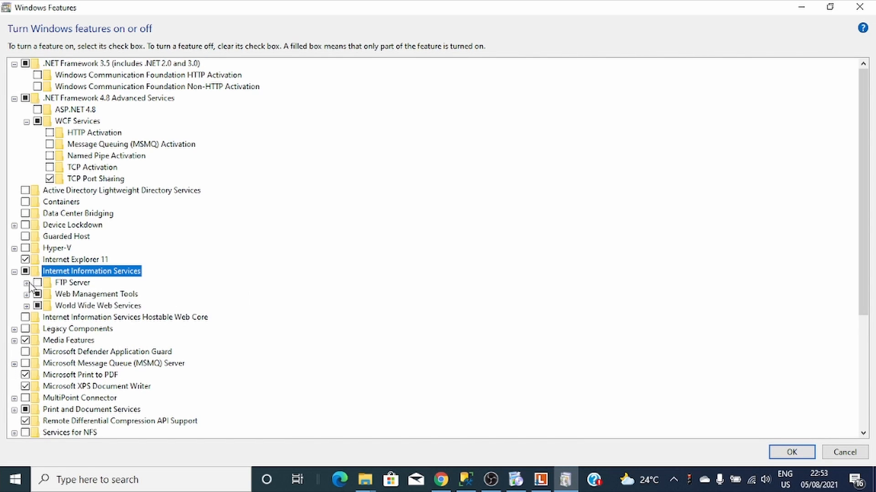
{"action": "left_click", "coordinate": [27, 283]}
{"action": "left_click", "coordinate": [38, 282]}
{"action": "left_click", "coordinate": [69, 294]}
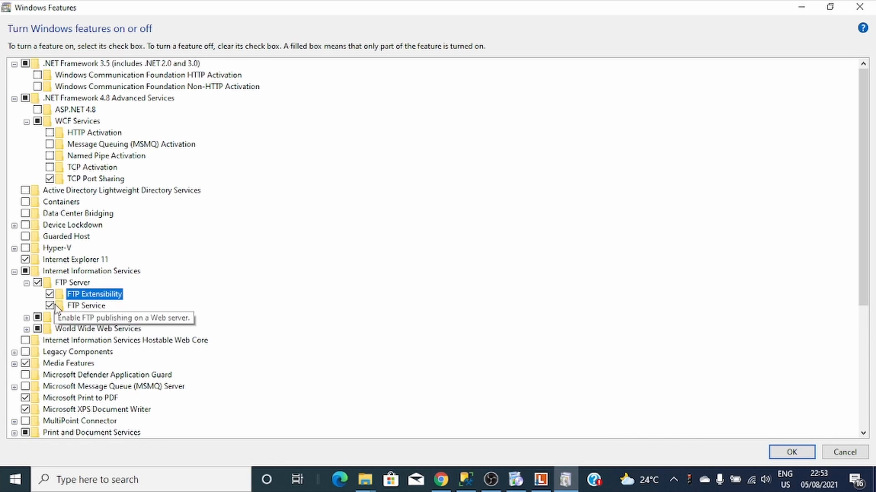
- Enable all Web Management Tools: IIS 6 compatibility items, Management Scripts and Tools, Management Service
{"action": "left_click", "coordinate": [26, 318]}
{"action": "scroll", "coordinate": [317, 283], "scroll_direction": "down", "scroll_amount": 1}
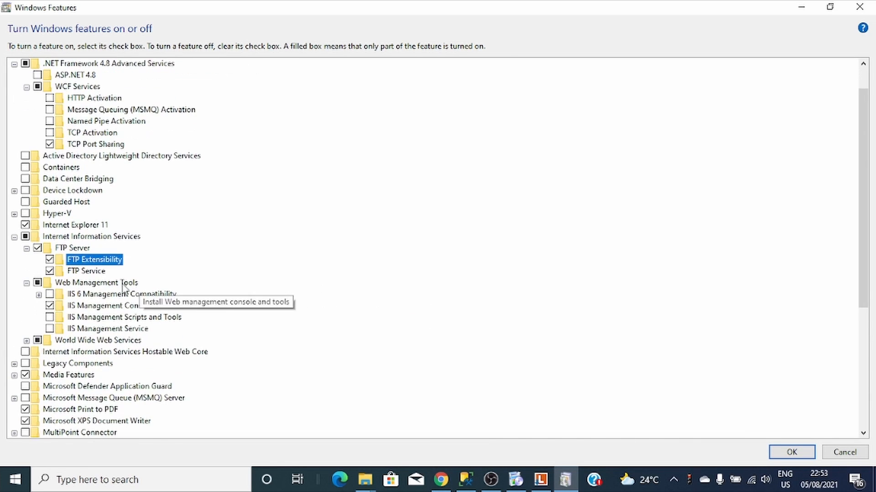
{"action": "left_click", "coordinate": [49, 295]}
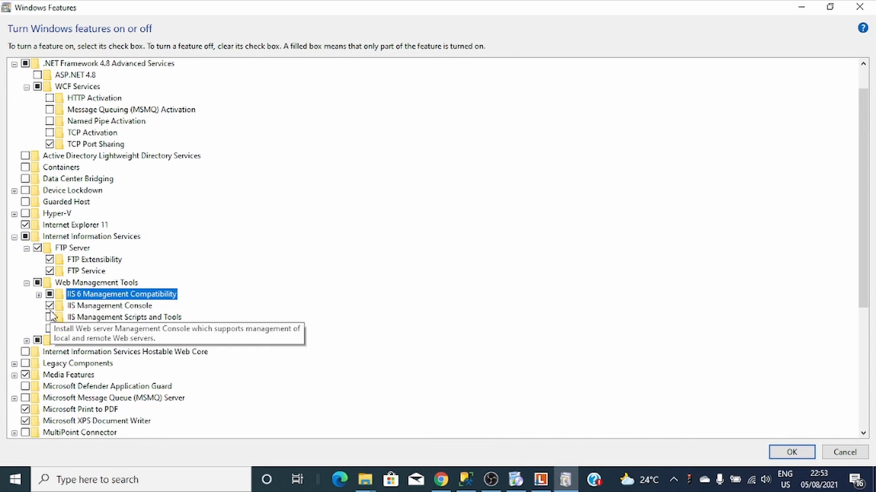
{"action": "left_click", "coordinate": [39, 295]}
{"action": "left_click", "coordinate": [62, 306]}
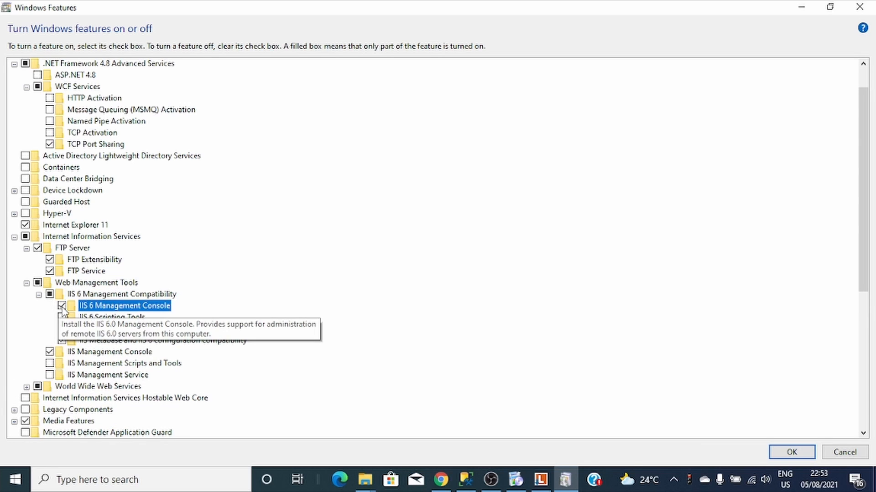
{"action": "left_click", "coordinate": [62, 317]}
{"action": "left_click", "coordinate": [62, 329]}
{"action": "left_click", "coordinate": [49, 364]}
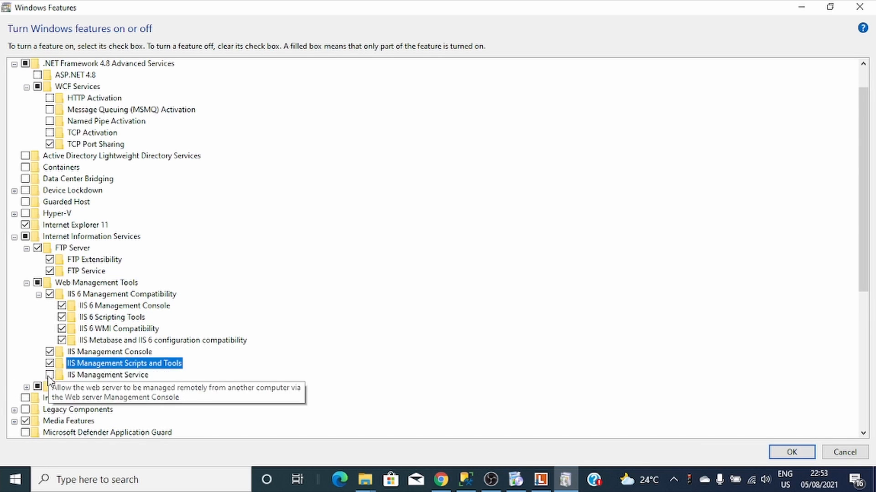
{"action": "left_click", "coordinate": [49, 375]}
- Enable every Application Development feature: .NET Extensibility 3.5/4.8, Application Initialization, ASP, ASP.NET 3.5/4.8, CGI, Server-Side Includes
{"action": "scroll", "coordinate": [71, 329], "scroll_direction": "down", "scroll_amount": 1}
{"action": "left_click", "coordinate": [27, 352]}
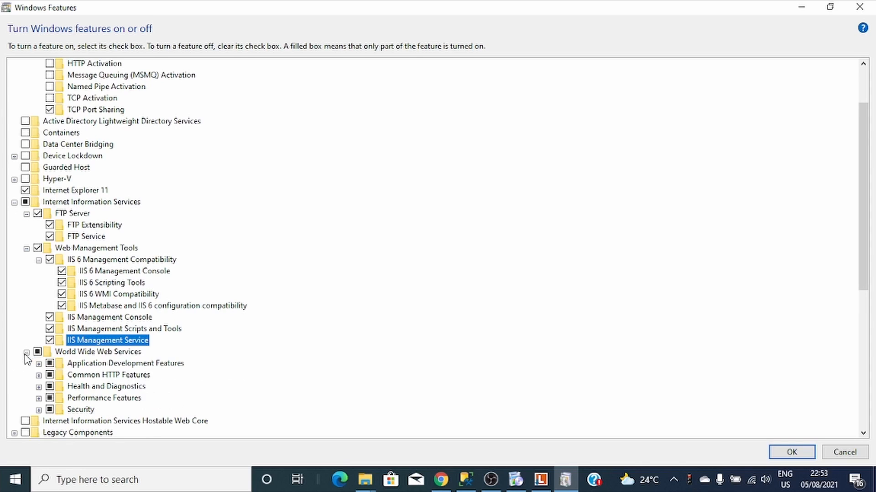
{"action": "left_click", "coordinate": [38, 363]}
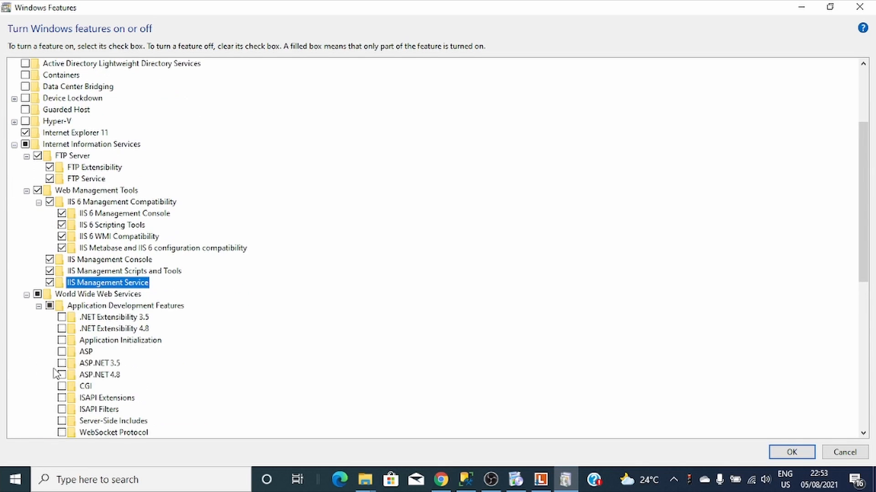
{"action": "left_click", "coordinate": [62, 316]}
{"action": "left_click", "coordinate": [62, 329]}
{"action": "left_click", "coordinate": [62, 340]}
{"action": "left_click", "coordinate": [62, 352]}
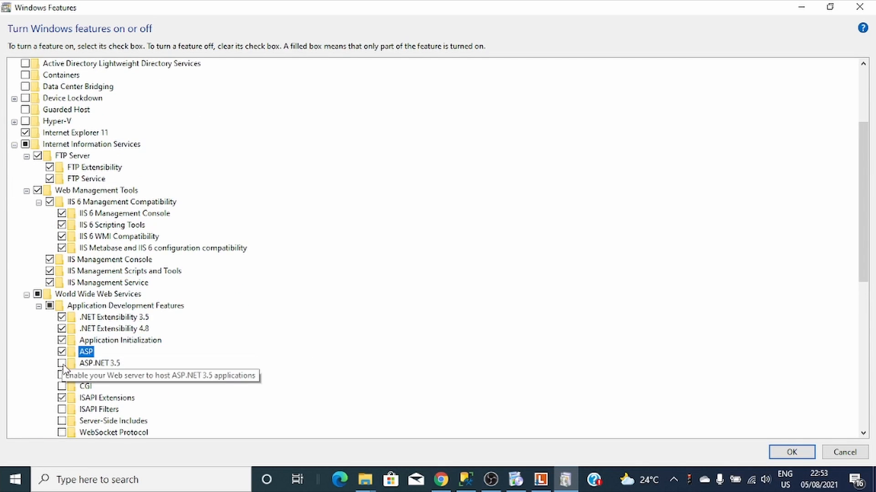
{"action": "left_click", "coordinate": [61, 363]}
{"action": "left_click", "coordinate": [62, 375]}
{"action": "left_click", "coordinate": [62, 387]}
{"action": "scroll", "coordinate": [63, 388], "scroll_direction": "down", "scroll_amount": 2}
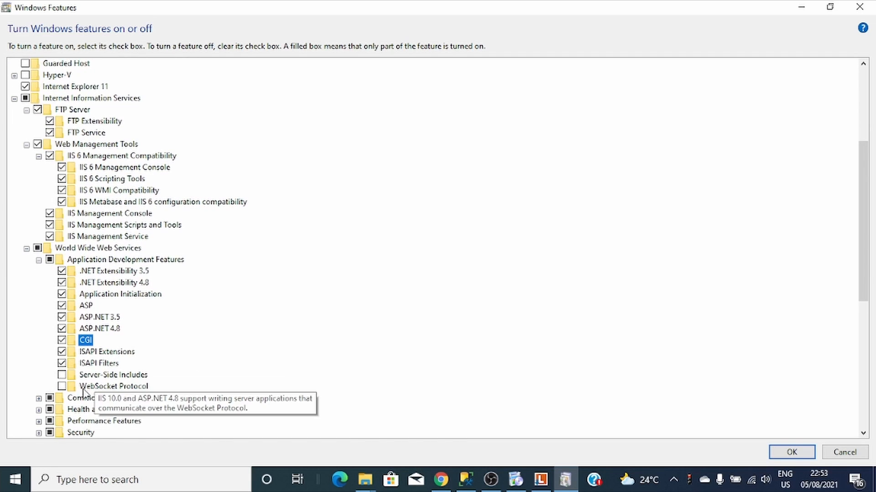
{"action": "left_click", "coordinate": [62, 374]}
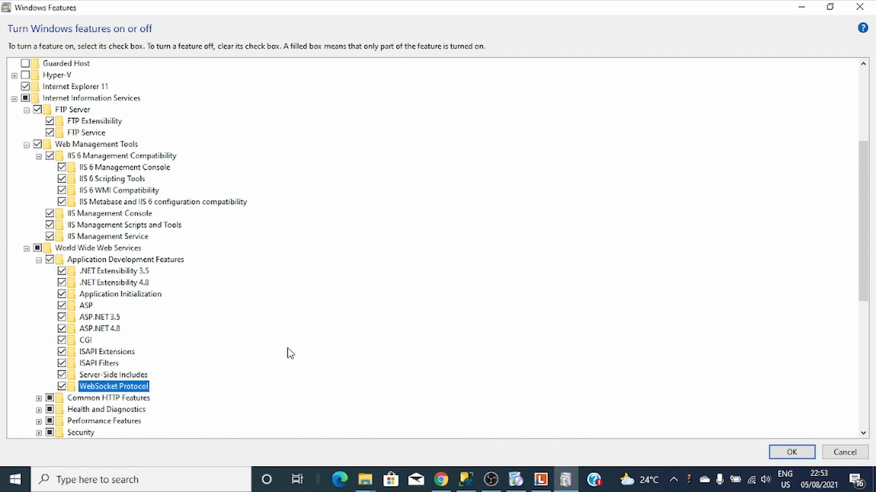
- Enable all IIS Security options: Windows, URL, IP, Digest, Basic and both certificate mapping authentications
{"action": "scroll", "coordinate": [282, 353], "scroll_direction": "down", "scroll_amount": 2}
{"action": "left_click", "coordinate": [39, 375]}
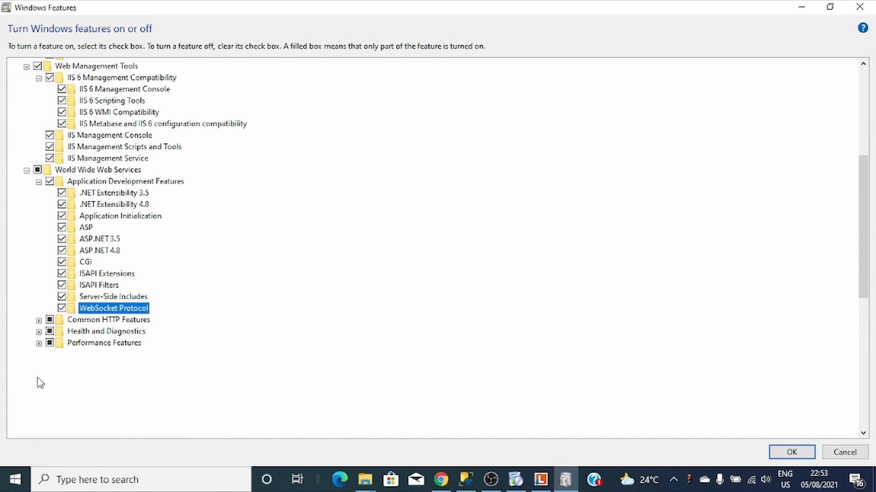
{"action": "left_click", "coordinate": [61, 376]}
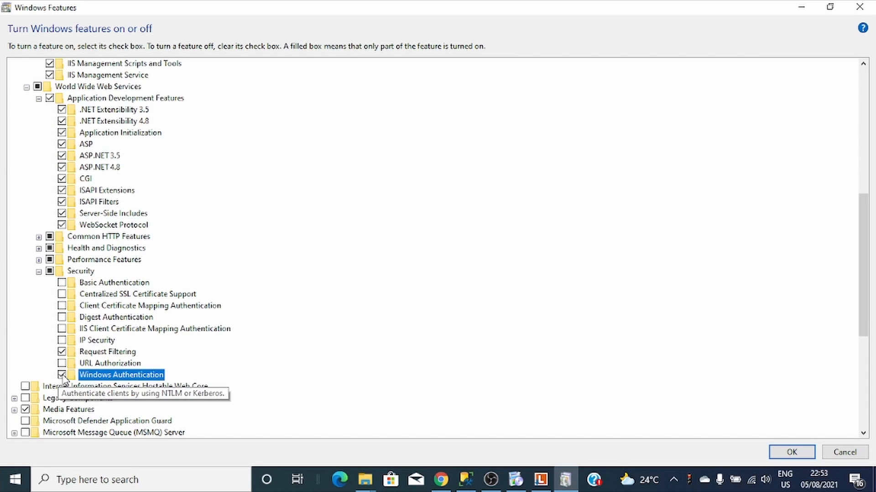
{"action": "left_click", "coordinate": [62, 364]}
{"action": "left_click", "coordinate": [62, 340]}
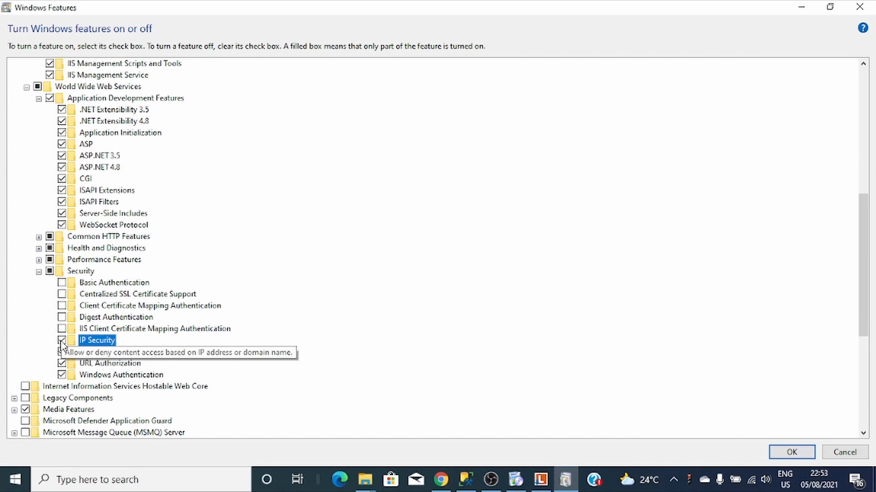
{"action": "left_click", "coordinate": [62, 329]}
{"action": "left_click", "coordinate": [62, 317]}
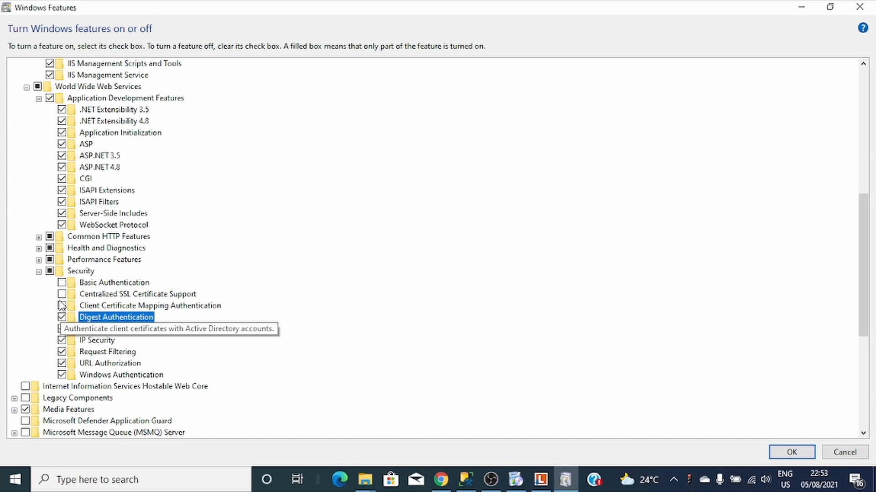
{"action": "left_click", "coordinate": [61, 306]}
{"action": "left_click", "coordinate": [61, 283]}
- Enable Static and Dynamic Content Compression plus Custom Logging, Logging Tools, ODBC Logging, Request Monitor and Tracing
{"action": "scroll", "coordinate": [217, 319], "scroll_direction": "down", "scroll_amount": 1}
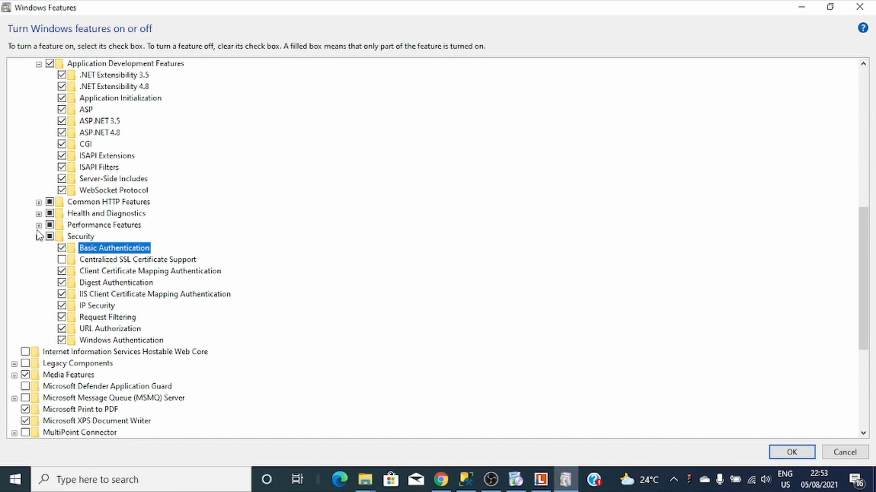
{"action": "left_click", "coordinate": [39, 224]}
{"action": "left_click", "coordinate": [62, 248]}
{"action": "left_click", "coordinate": [62, 236]}
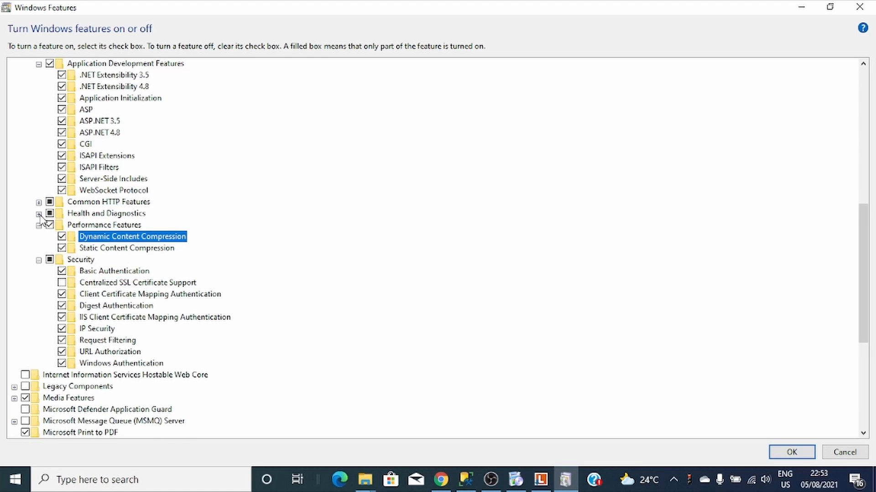
{"action": "left_click", "coordinate": [39, 213]}
{"action": "left_click", "coordinate": [61, 224]}
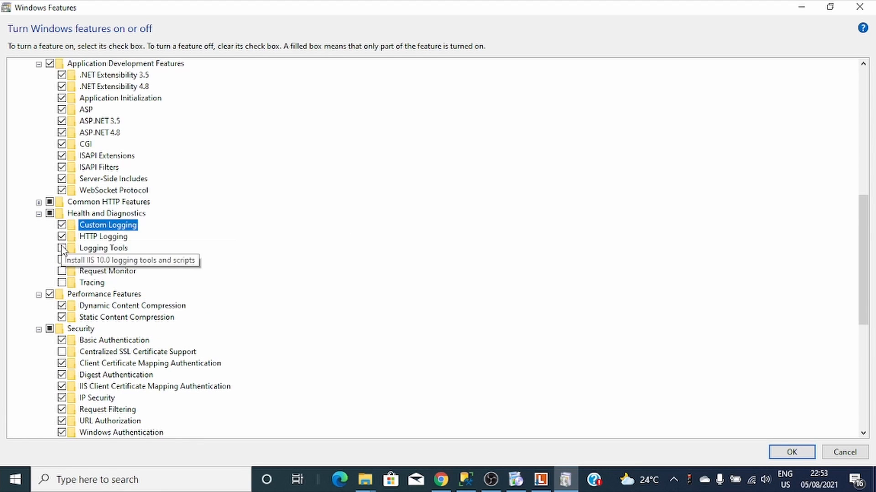
{"action": "left_click", "coordinate": [61, 248]}
{"action": "left_click", "coordinate": [61, 259]}
{"action": "left_click", "coordinate": [61, 271]}
{"action": "left_click", "coordinate": [62, 283]}
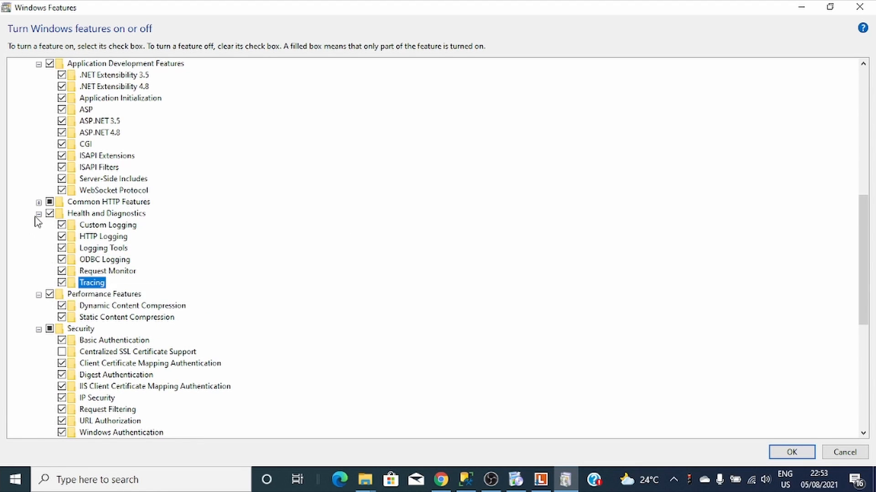
- Enable WebDAV Publishing, HTTP Redirection and Centralized SSL Certificate Support
{"action": "left_click", "coordinate": [39, 203]}
{"action": "left_click", "coordinate": [61, 271]}
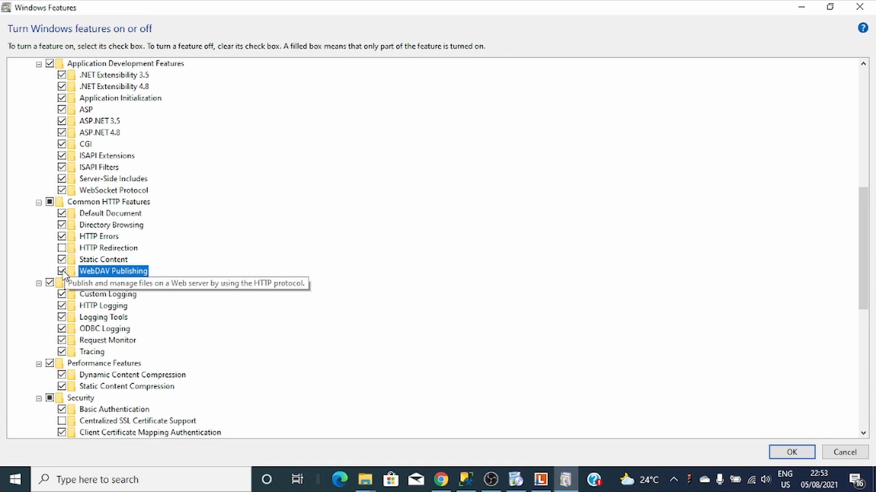
{"action": "left_click", "coordinate": [62, 248]}
{"action": "scroll", "coordinate": [152, 280], "scroll_direction": "down", "scroll_amount": 2}
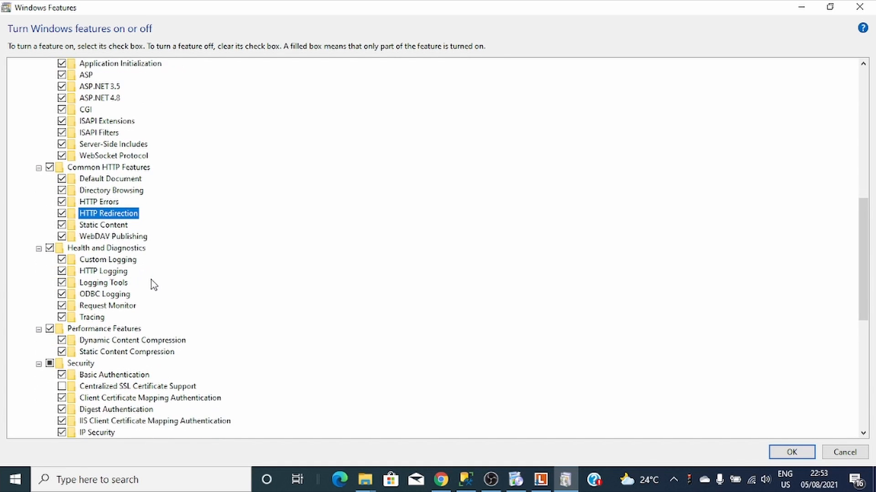
{"action": "left_click", "coordinate": [94, 364]}
{"action": "scroll", "coordinate": [94, 360], "scroll_direction": "down", "scroll_amount": 2}
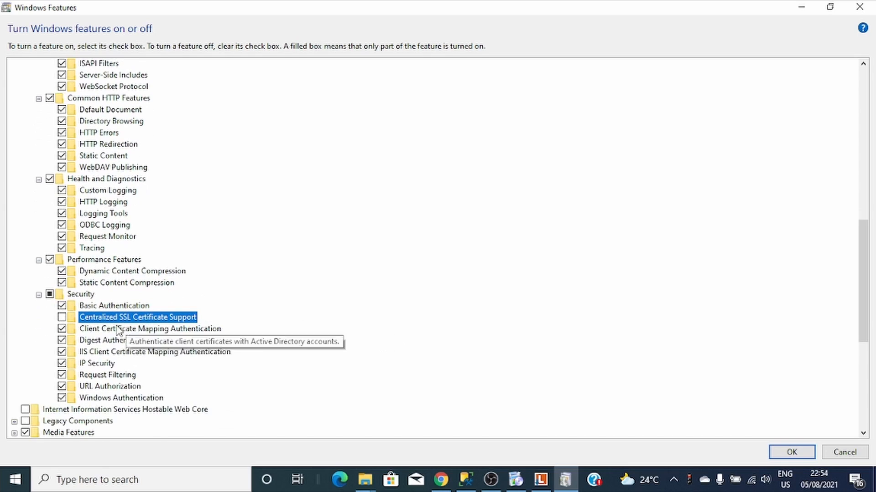
{"action": "scroll", "coordinate": [88, 319], "scroll_direction": "up", "scroll_amount": 6}
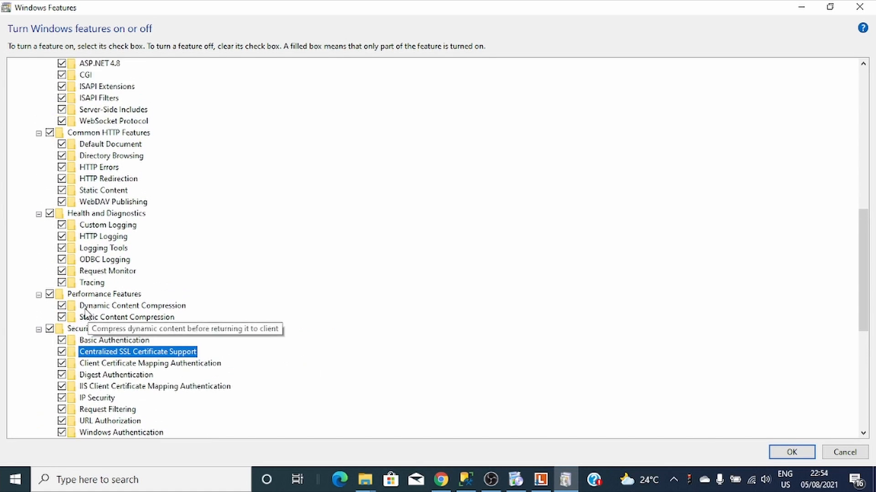
{"action": "scroll", "coordinate": [73, 285], "scroll_direction": "up", "scroll_amount": 6}
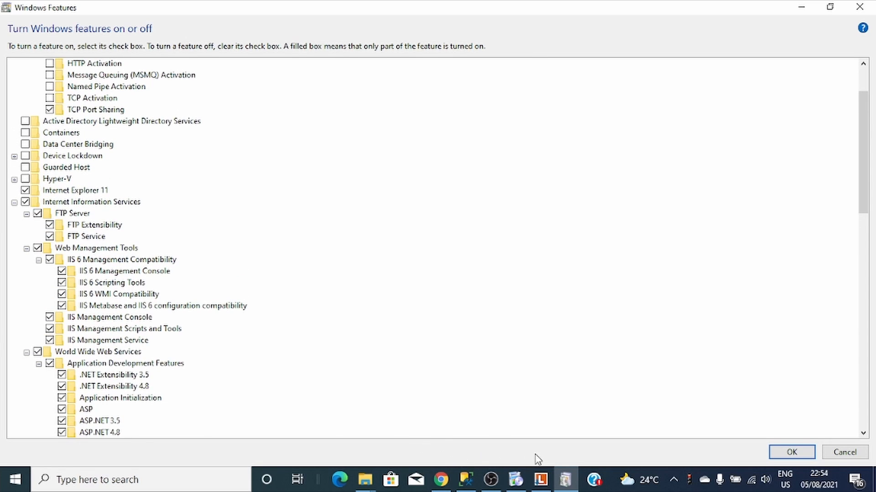
- Review the Directory Server 11 release notes requirements against the note's SSL CERTIFICATE bullet, then return to Windows Features
{"action": "mouse_move", "coordinate": [441, 480]}
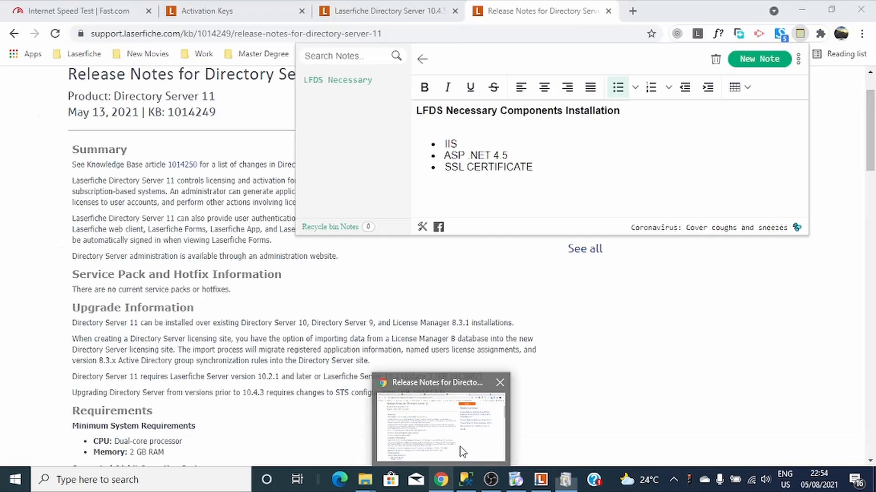
{"action": "left_click", "coordinate": [462, 452]}
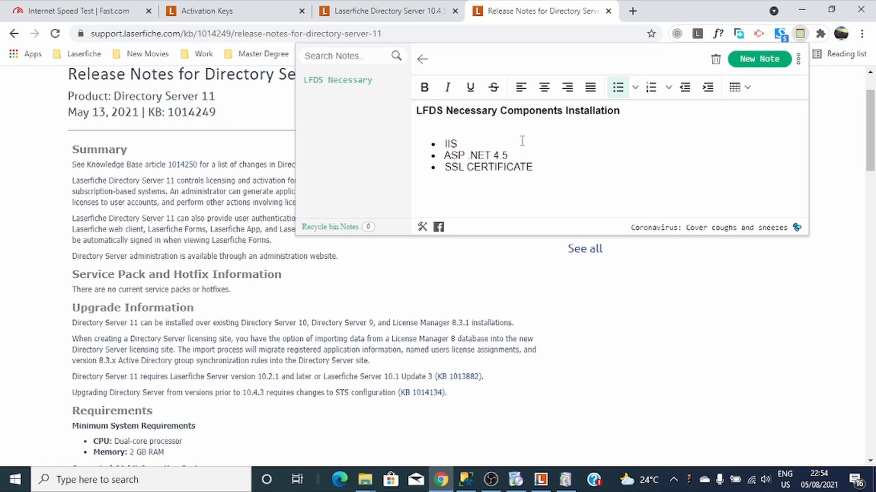
{"action": "left_click_drag", "start_coordinate": [540, 169], "coordinate": [452, 186]}
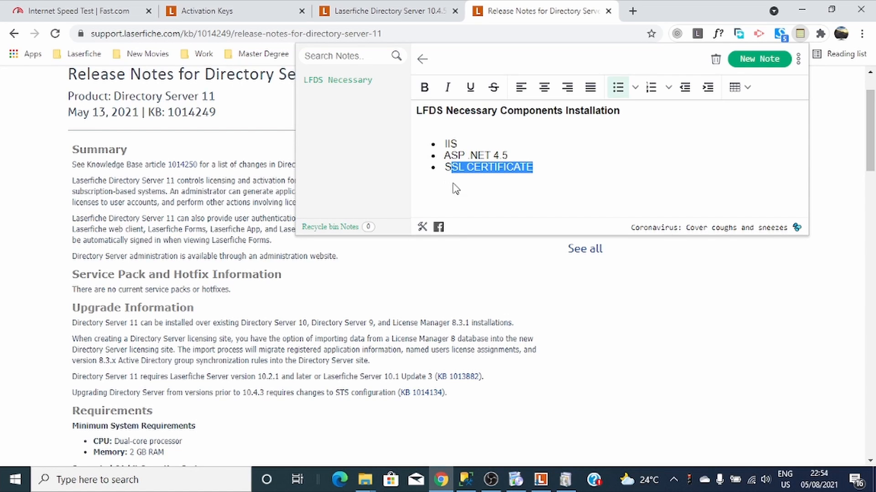
{"action": "left_click", "coordinate": [537, 171]}
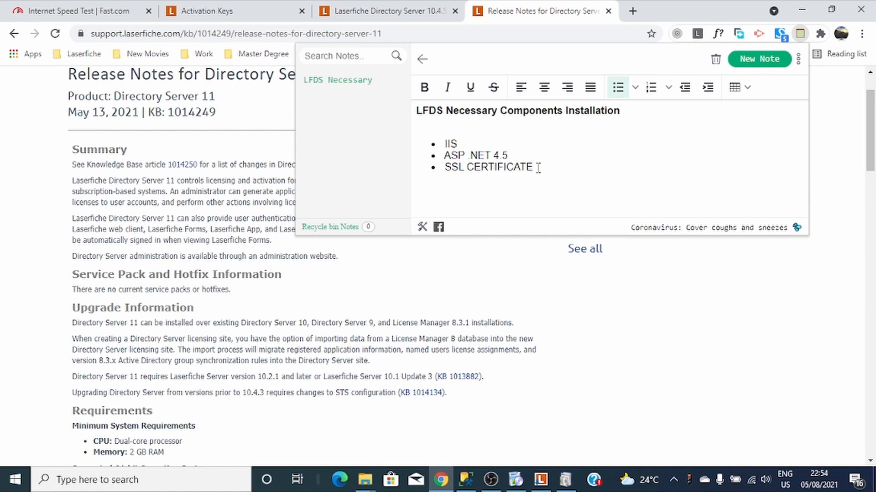
{"action": "left_click_drag", "start_coordinate": [515, 170], "coordinate": [452, 184]}
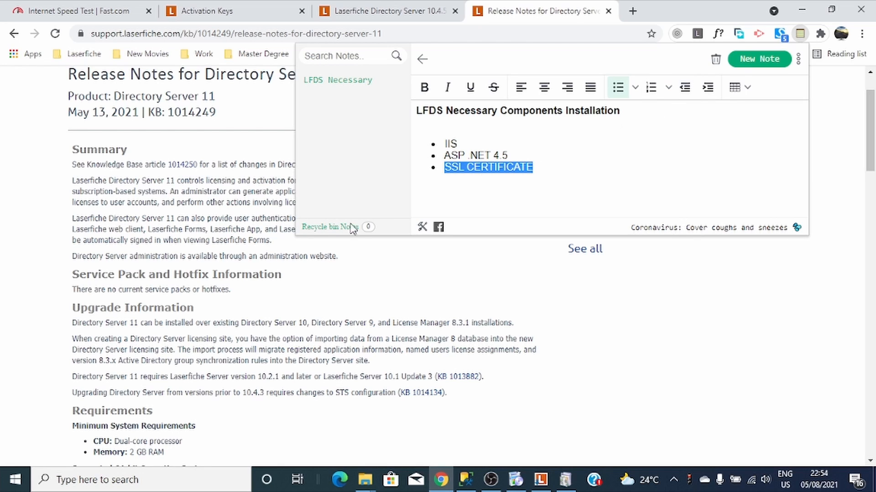
{"action": "left_click", "coordinate": [538, 169]}
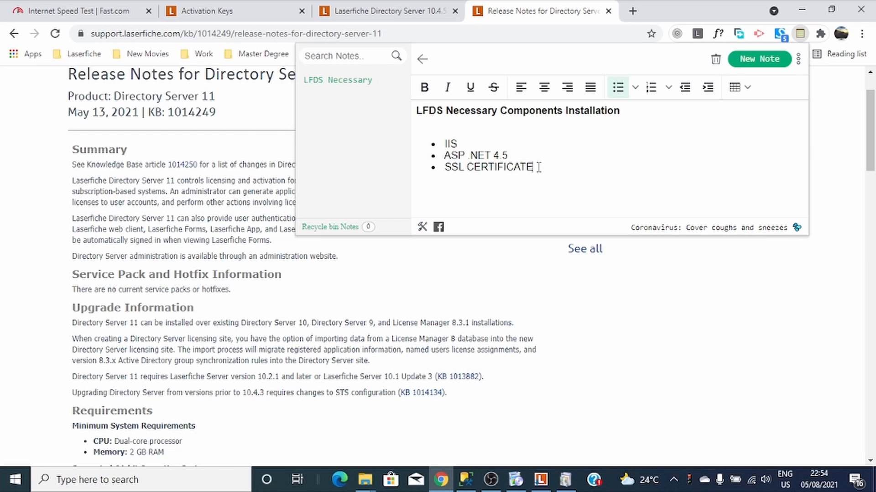
{"action": "left_click_drag", "start_coordinate": [524, 168], "coordinate": [446, 172]}
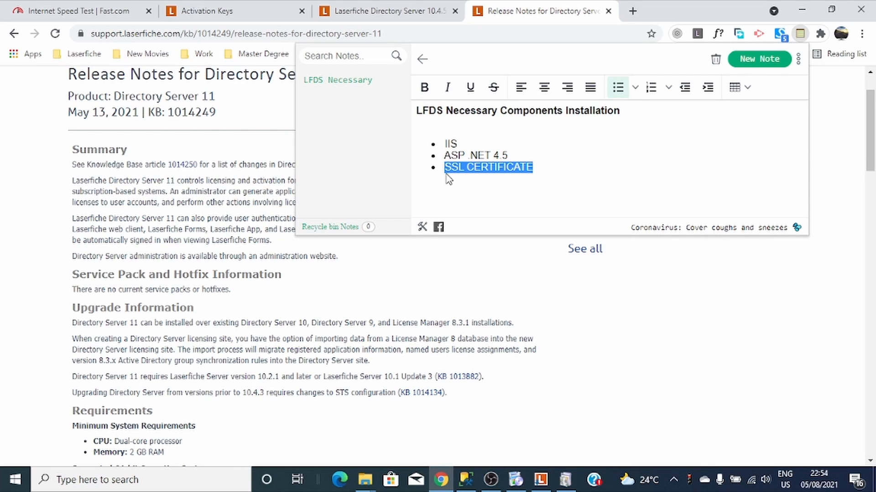
{"action": "left_click", "coordinate": [169, 346]}
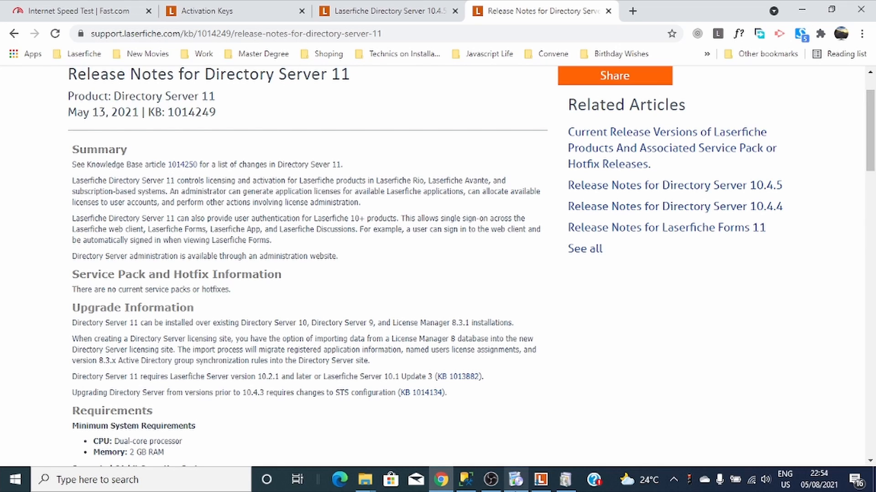
{"action": "left_click", "coordinate": [561, 481]}
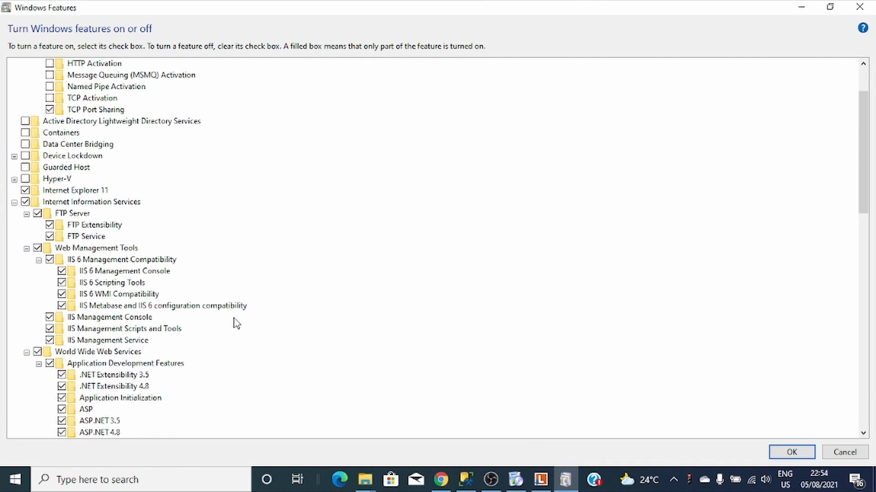
- Tick WCF HTTP and Non-HTTP Activation under .NET 3.5, plus HTTP, MSMQ, Named Pipe and TCP Activation
{"action": "scroll", "coordinate": [237, 322], "scroll_direction": "down", "scroll_amount": 4}
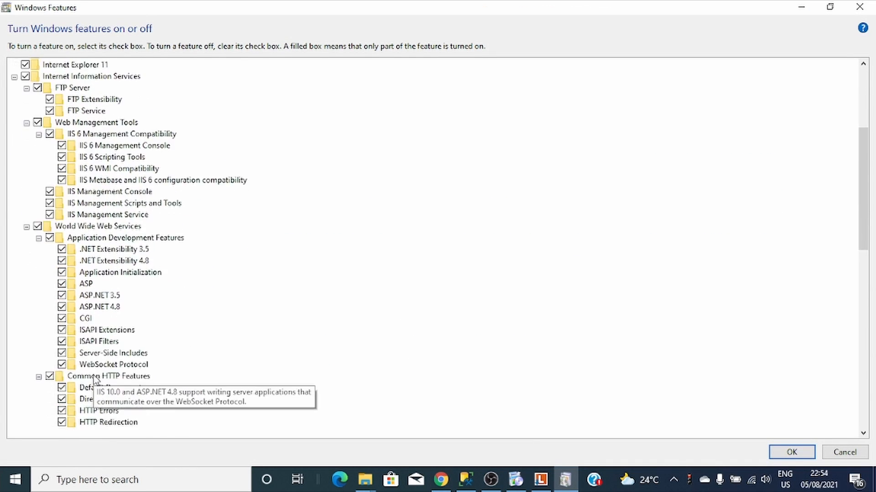
{"action": "scroll", "coordinate": [96, 379], "scroll_direction": "down", "scroll_amount": 4}
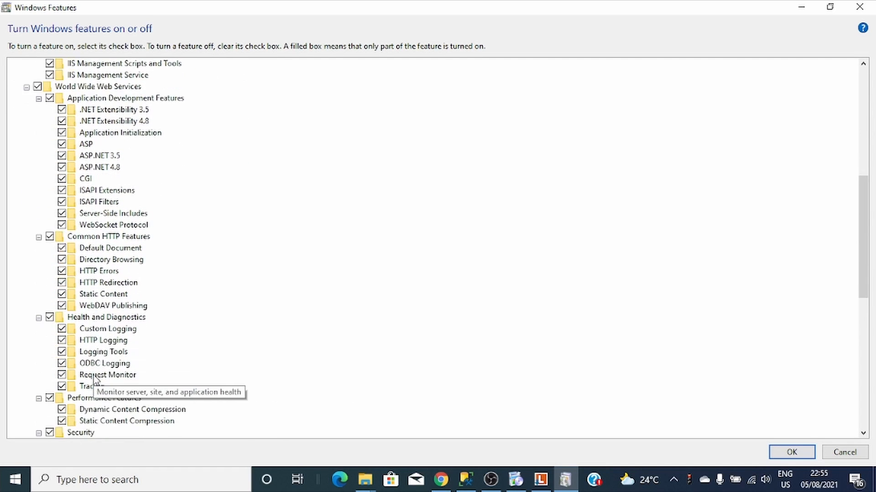
{"action": "scroll", "coordinate": [94, 379], "scroll_direction": "down", "scroll_amount": 1}
{"action": "scroll", "coordinate": [94, 380], "scroll_direction": "up", "scroll_amount": 11}
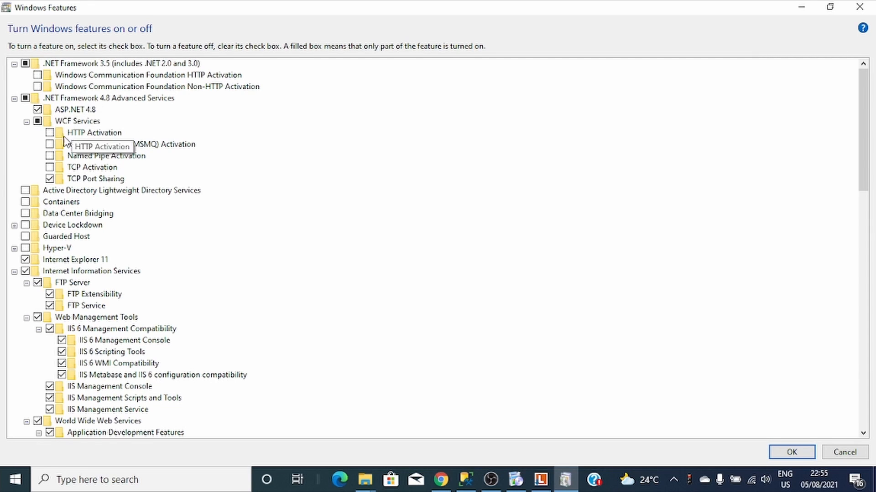
{"action": "left_click", "coordinate": [38, 74]}
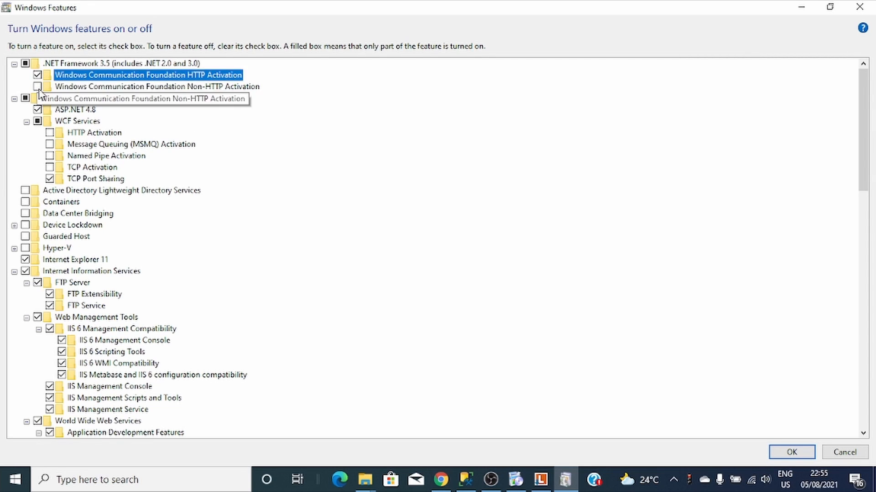
{"action": "left_click", "coordinate": [37, 86]}
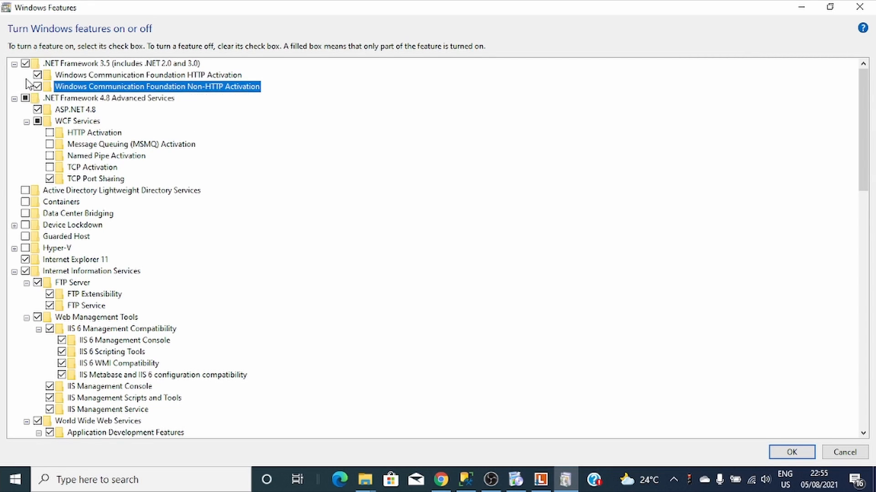
{"action": "left_click", "coordinate": [49, 132]}
{"action": "left_click", "coordinate": [49, 144]}
{"action": "left_click", "coordinate": [49, 156]}
{"action": "left_click", "coordinate": [49, 168]}
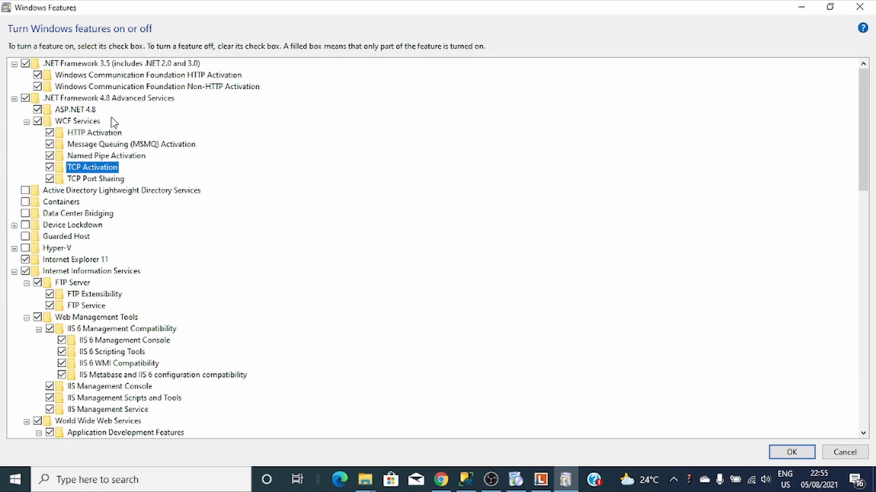
{"action": "scroll", "coordinate": [115, 126], "scroll_direction": "down", "scroll_amount": 1}
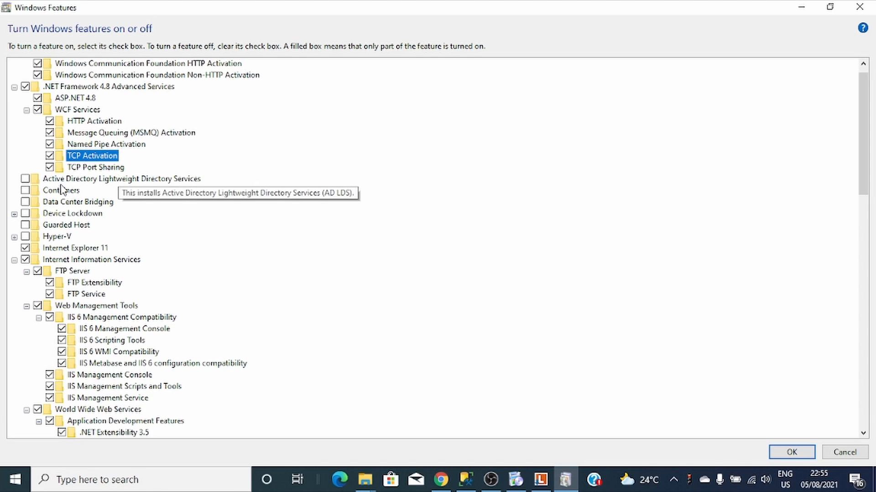
{"action": "scroll", "coordinate": [110, 190], "scroll_direction": "down", "scroll_amount": 7}
{"action": "scroll", "coordinate": [584, 269], "scroll_direction": "down", "scroll_amount": 8}
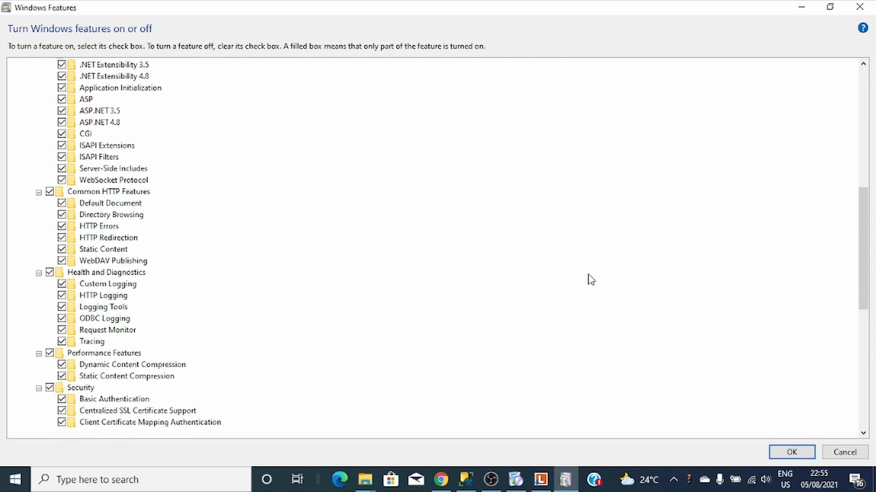
- Apply the selected Windows features and wait for Windows to finish the requested changes
{"action": "left_click", "coordinate": [792, 453]}
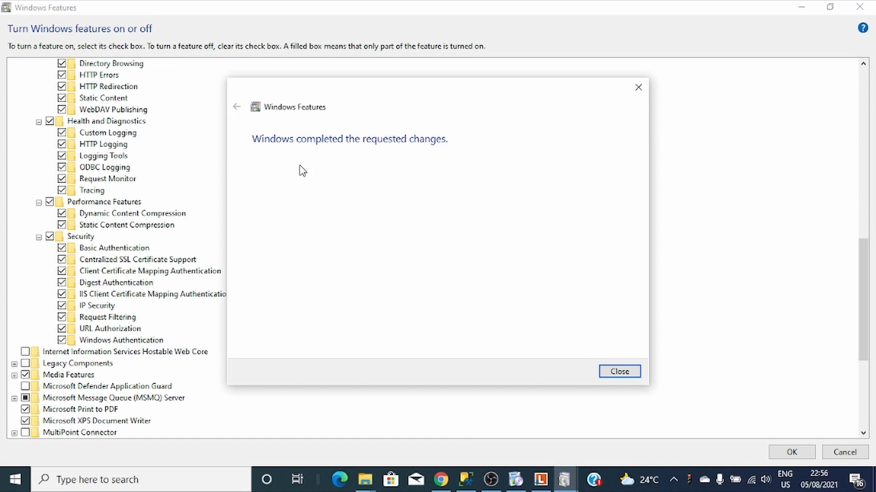
- Close Windows Features and cancel the Directory Server setup that failed prerequisites
{"action": "left_click", "coordinate": [617, 373]}
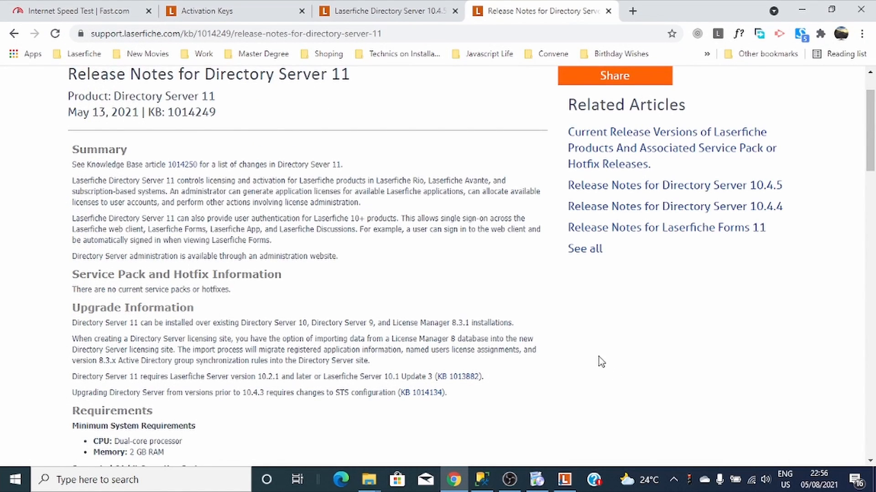
{"action": "left_click", "coordinate": [565, 480]}
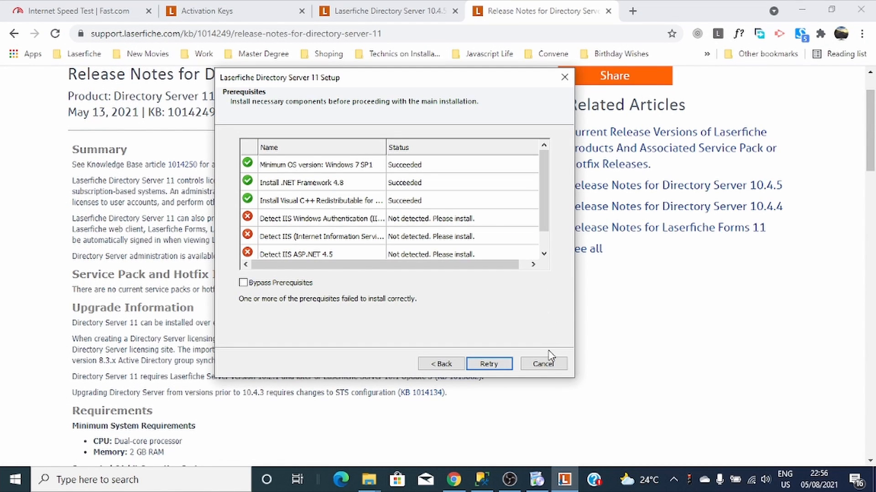
{"action": "left_click", "coordinate": [543, 364]}
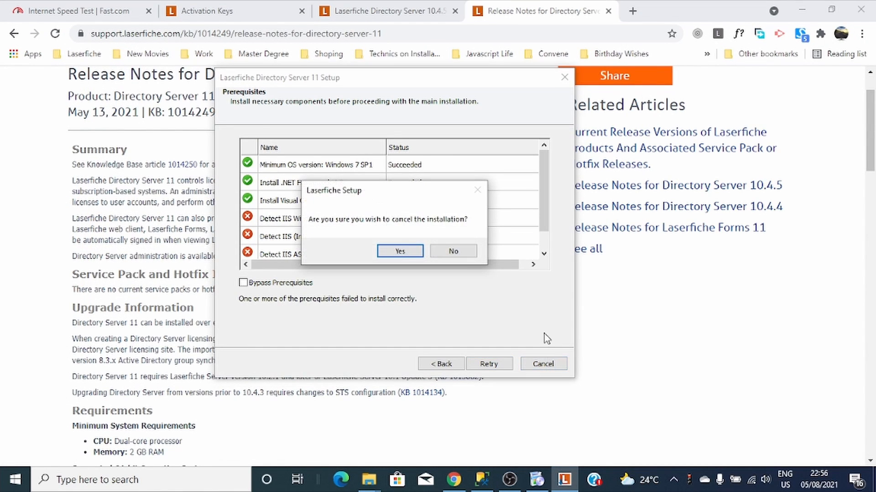
{"action": "left_click", "coordinate": [398, 251]}
- Relaunch Autorun.exe from the LF folder in English and start the Directory Server Installation
{"action": "left_click", "coordinate": [802, 10]}
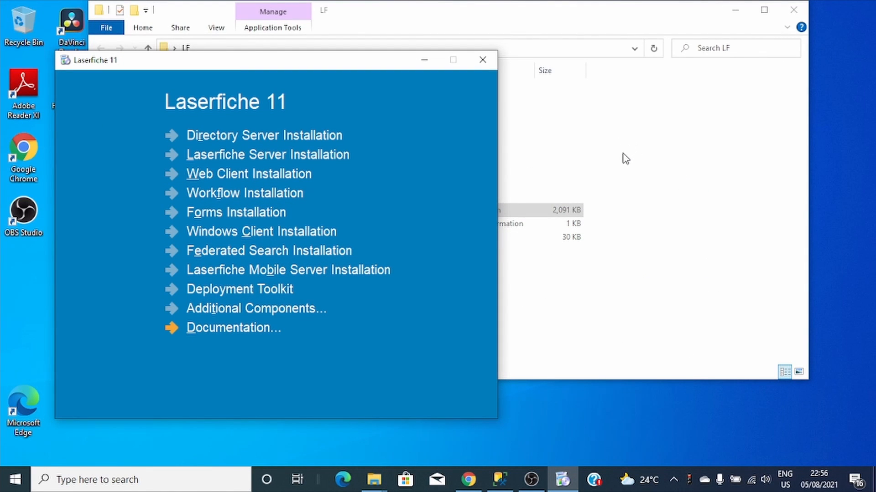
{"action": "left_click", "coordinate": [789, 15]}
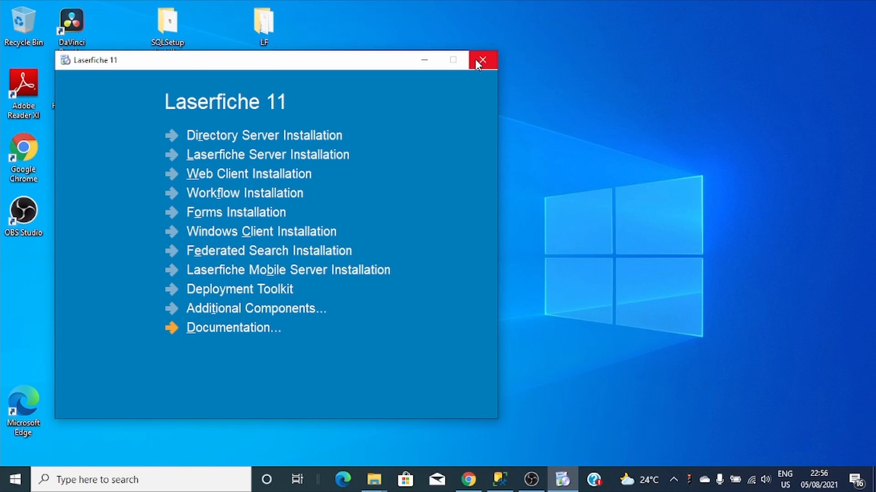
{"action": "left_click", "coordinate": [475, 60]}
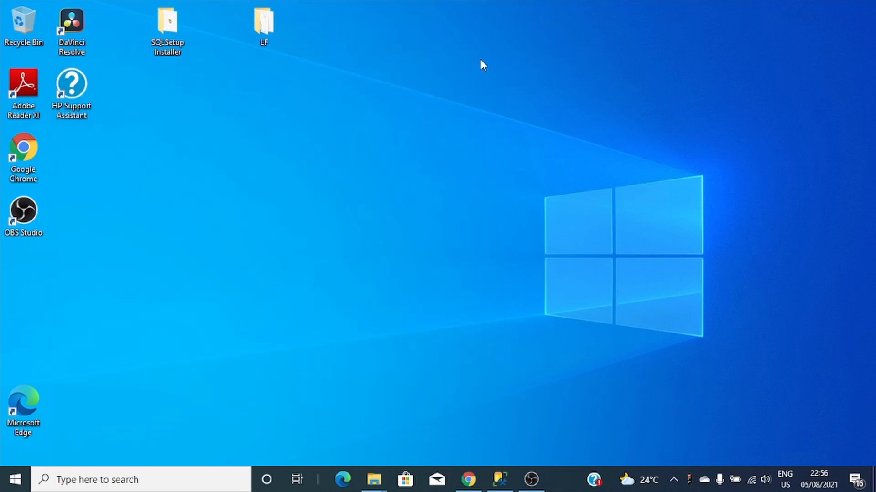
{"action": "double_click", "coordinate": [267, 27]}
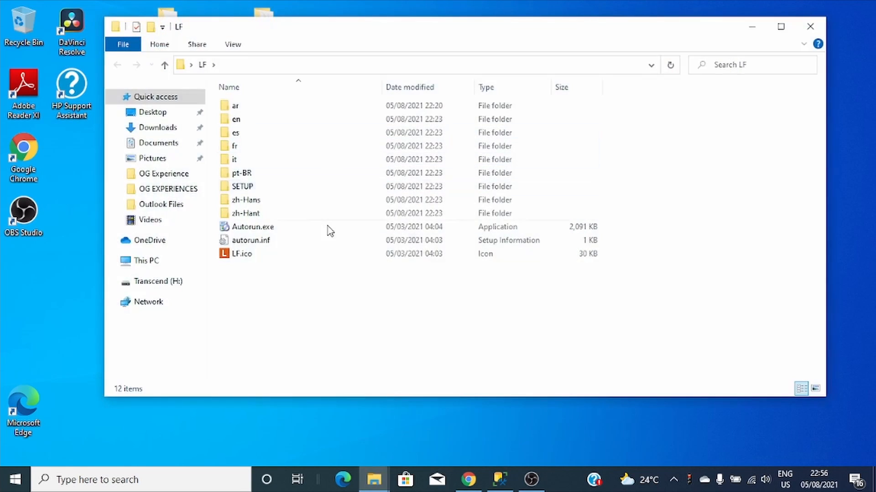
{"action": "double_click", "coordinate": [247, 230]}
{"action": "left_click", "coordinate": [171, 121]}
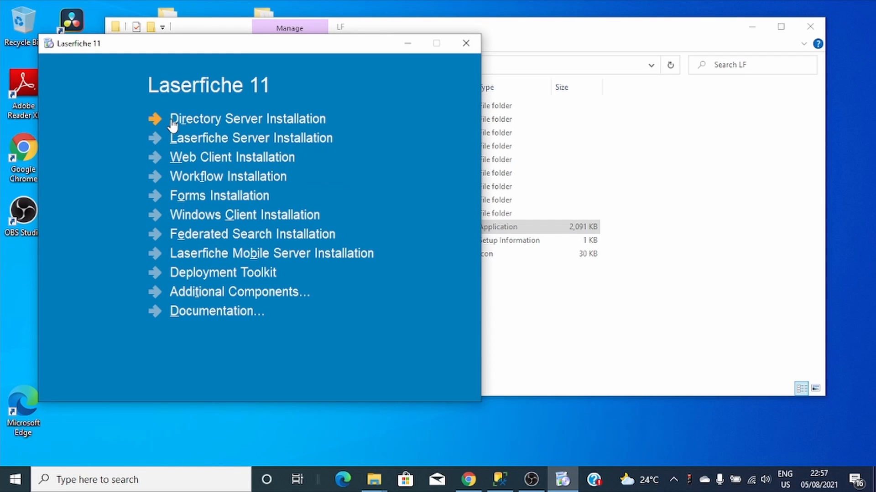
{"action": "left_click", "coordinate": [213, 119]}
- Accept the licence agreement and keep the default Custom Setup components
{"action": "left_click", "coordinate": [533, 373]}
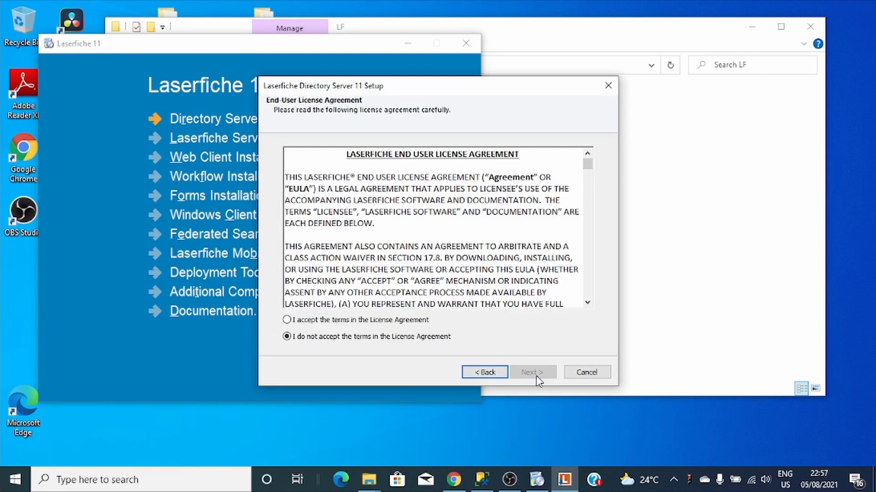
{"action": "left_click", "coordinate": [391, 321]}
{"action": "left_click", "coordinate": [518, 373]}
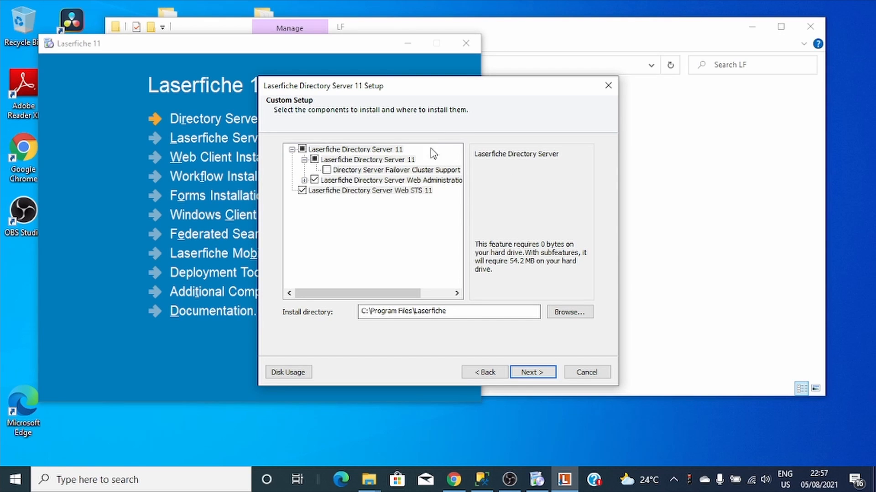
{"action": "left_click", "coordinate": [532, 374]}
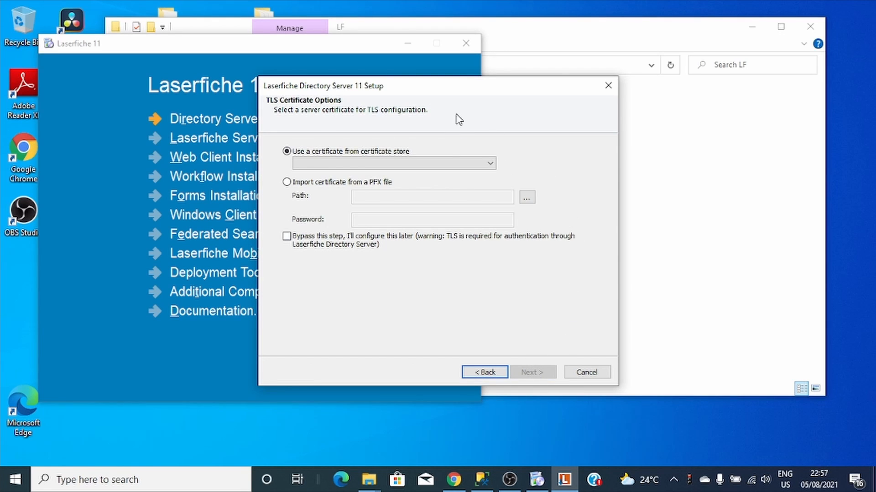
- Bypass TLS certificate setup for later and proceed to install, confirming all prerequisites now succeed
{"action": "left_click", "coordinate": [287, 237]}
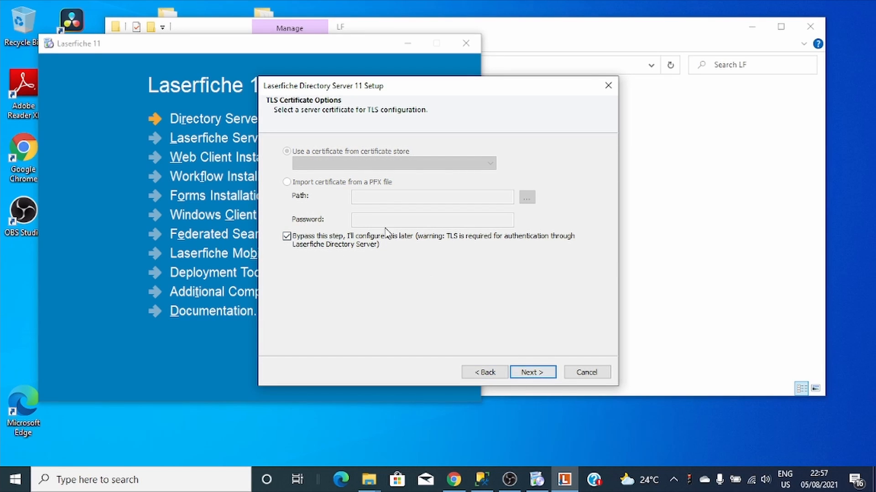
{"action": "left_click", "coordinate": [529, 374]}
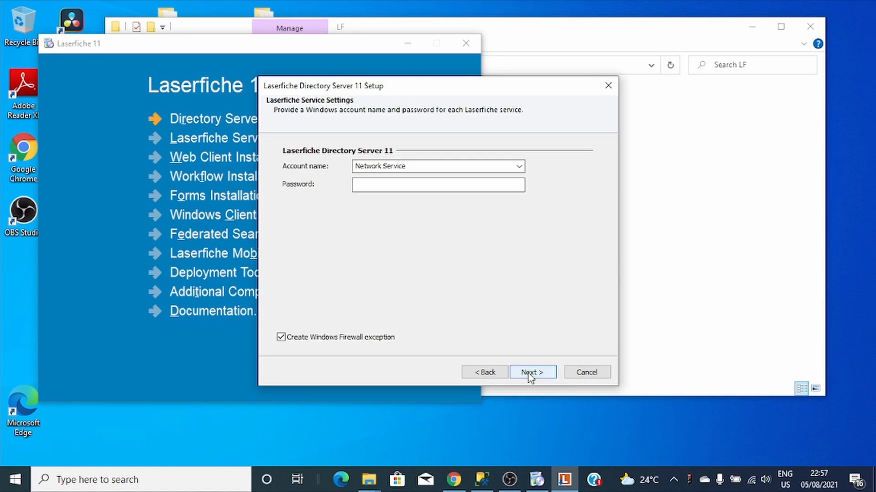
{"action": "left_click", "coordinate": [529, 374]}
{"action": "left_click", "coordinate": [529, 374]}
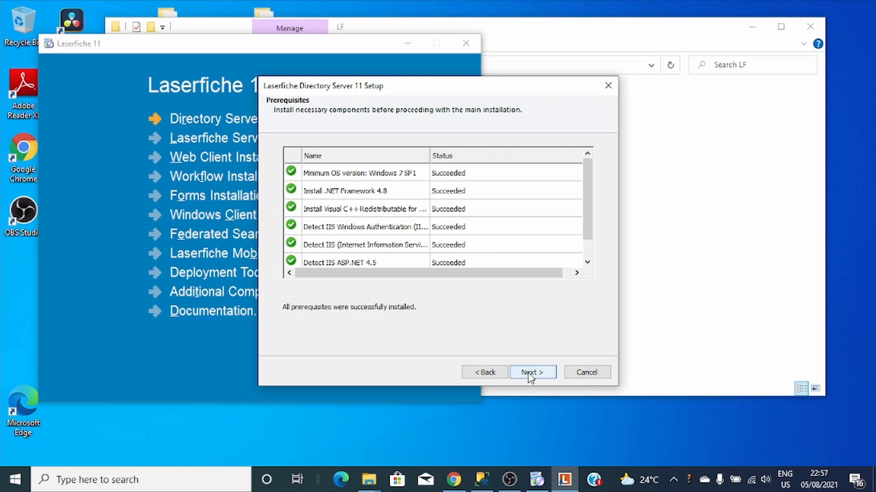
{"action": "scroll", "coordinate": [578, 213], "scroll_direction": "down", "scroll_amount": 1}
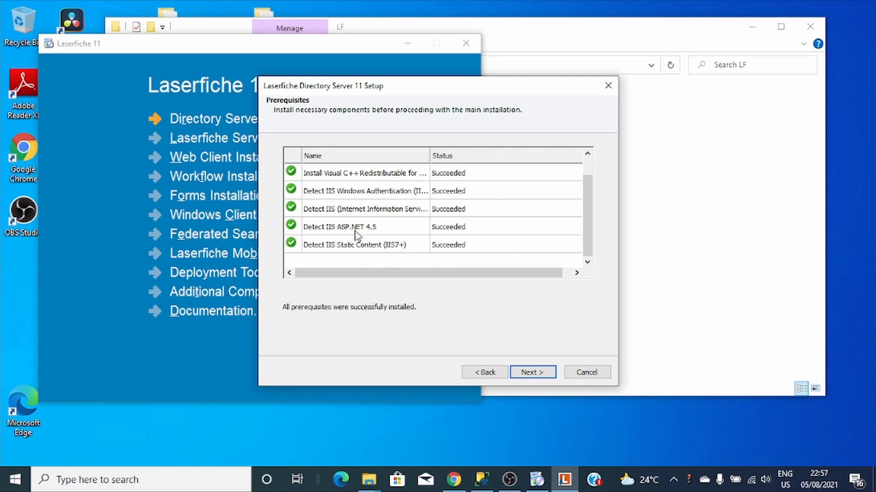
{"action": "scroll", "coordinate": [355, 228], "scroll_direction": "up", "scroll_amount": 1}
{"action": "scroll", "coordinate": [353, 210], "scroll_direction": "down", "scroll_amount": 1}
{"action": "scroll", "coordinate": [358, 226], "scroll_direction": "up", "scroll_amount": 1}
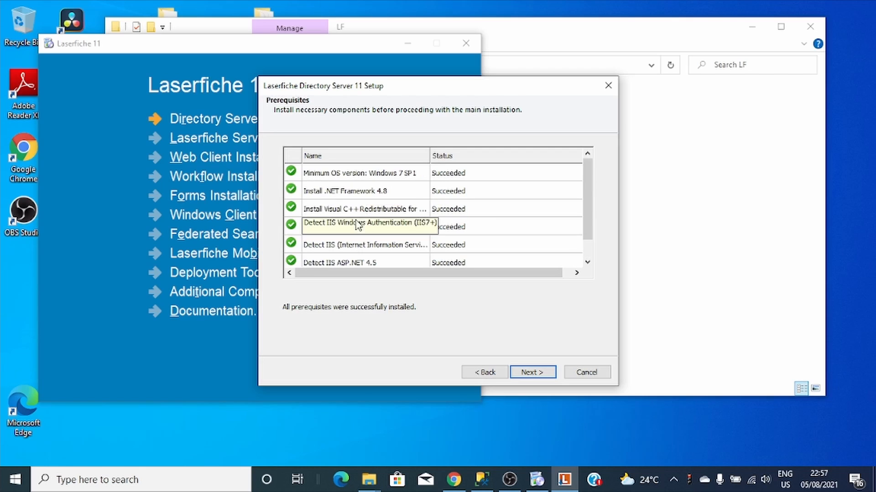
{"action": "scroll", "coordinate": [358, 210], "scroll_direction": "down", "scroll_amount": 1}
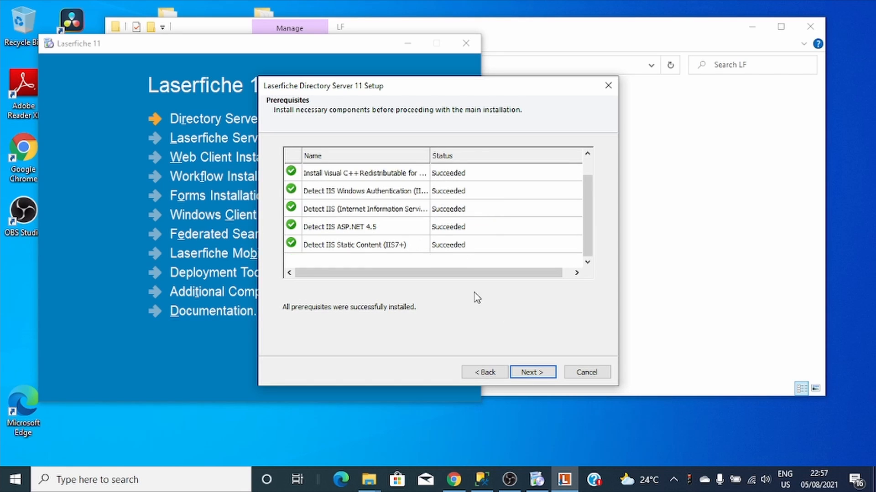
- Step back to Custom Setup and return to TLS Certificate Options, then open Windows search
{"action": "left_click", "coordinate": [493, 375]}
{"action": "left_click", "coordinate": [492, 375]}
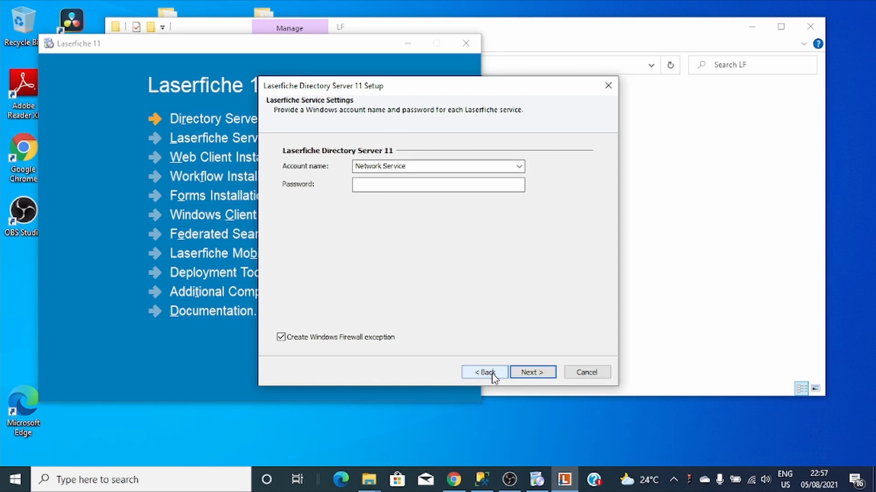
{"action": "left_click", "coordinate": [492, 375]}
{"action": "left_click", "coordinate": [493, 374]}
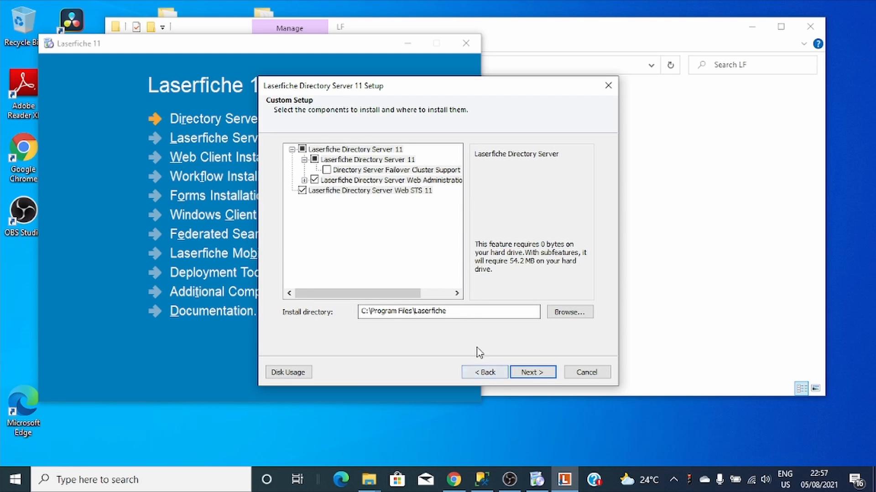
{"action": "left_click", "coordinate": [528, 374]}
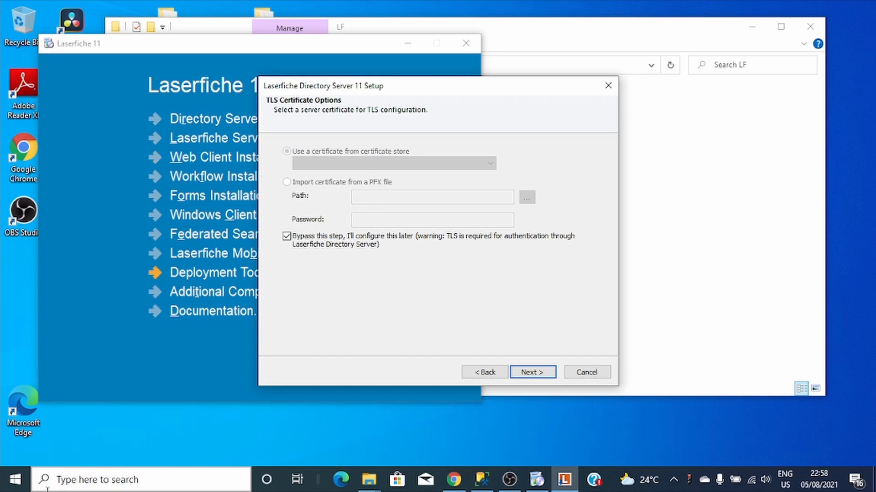
{"action": "left_click", "coordinate": [65, 486]}
- Search for 'window adm' and launch IIS Manager from the Windows Administrative Tools folder
{"action": "type", "text": "i"}
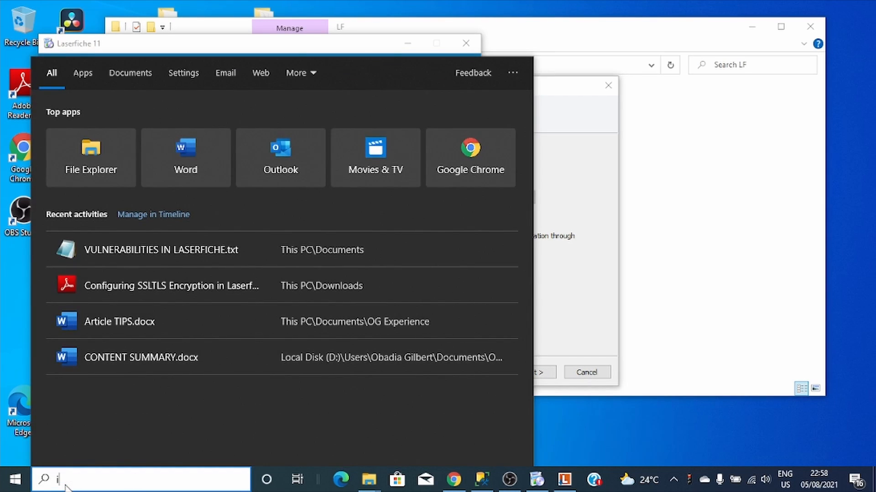
{"action": "type", "text": "is"}
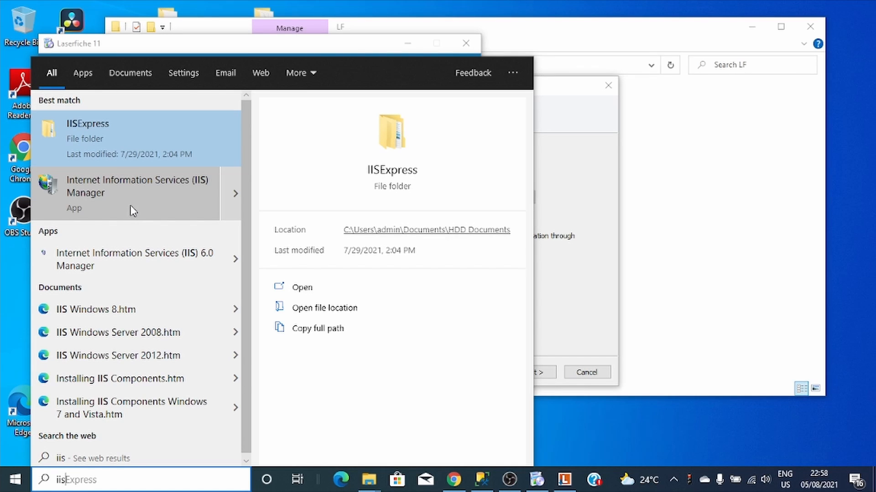
{"action": "left_click", "coordinate": [17, 479]}
{"action": "left_click", "coordinate": [17, 478]}
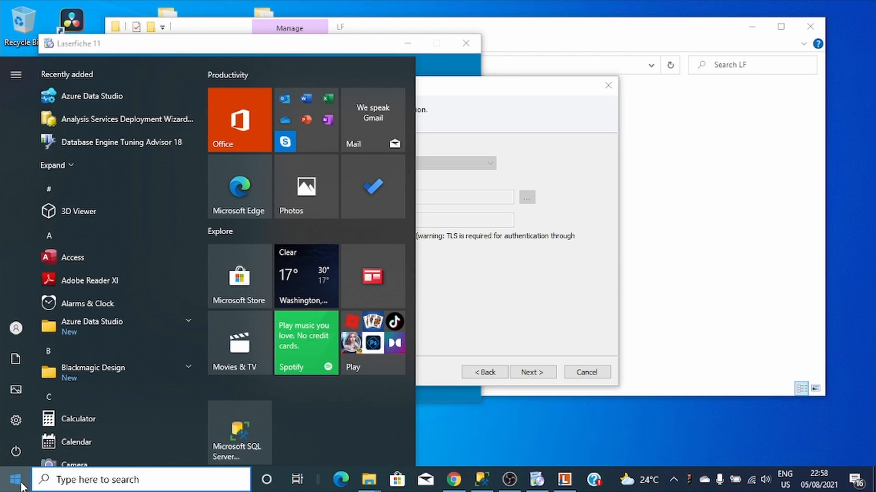
{"action": "left_click", "coordinate": [38, 489]}
{"action": "type", "text": "wi"}
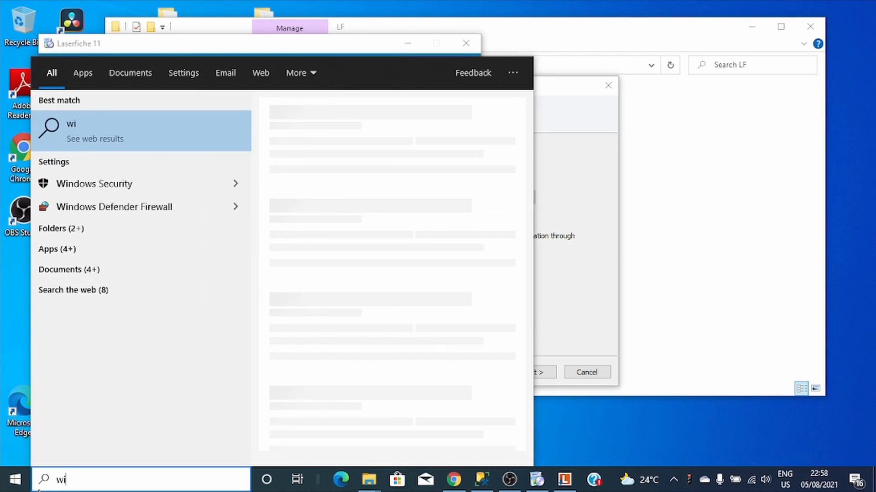
{"action": "type", "text": "n"}
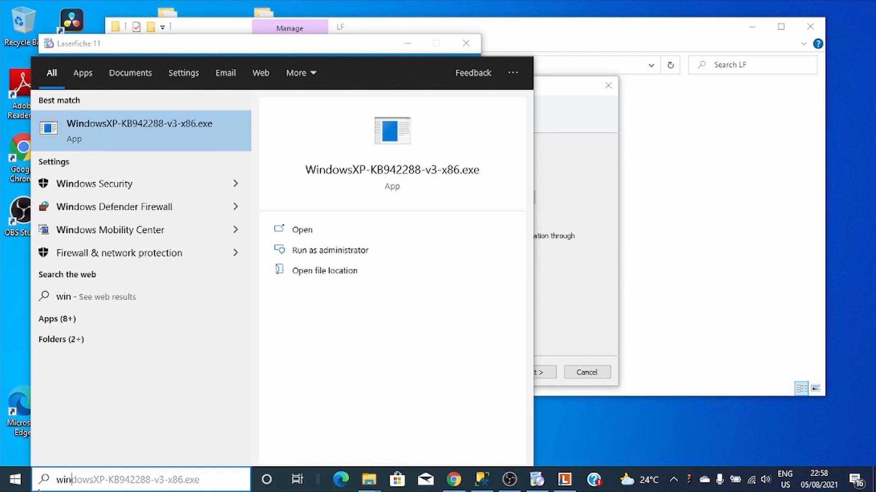
{"action": "type", "text": "dow"}
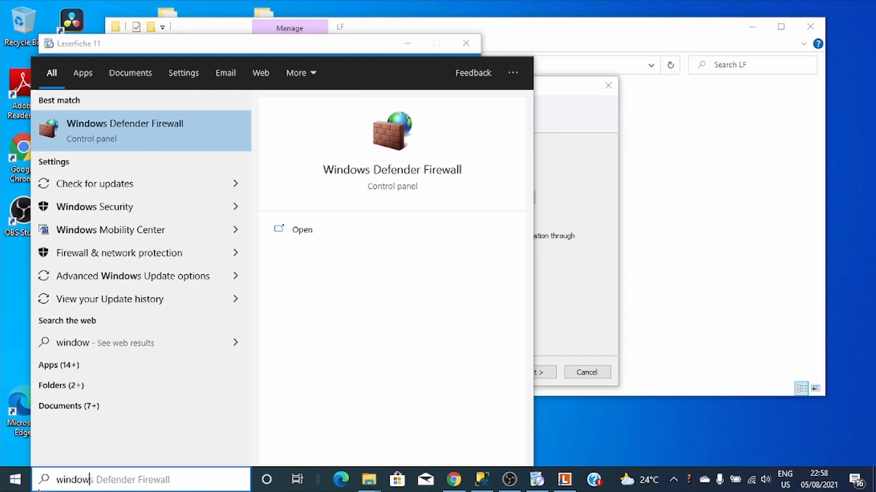
{"action": "type", "text": " adm"}
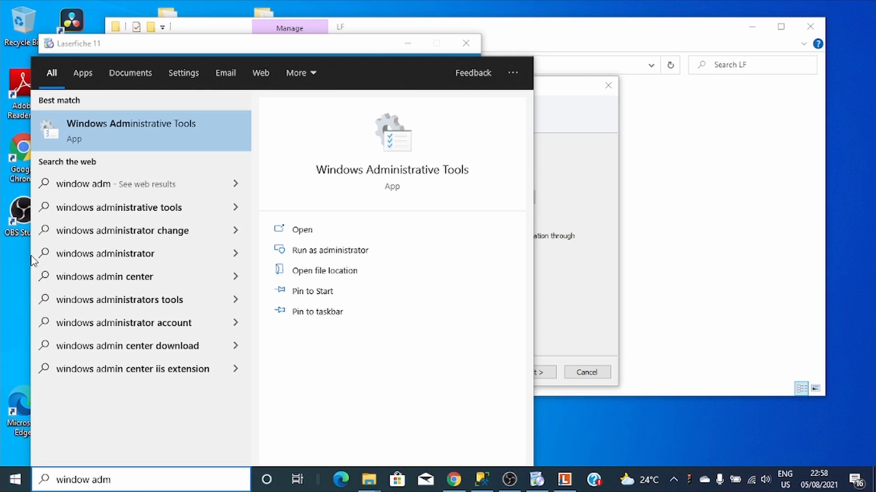
{"action": "left_click", "coordinate": [99, 145]}
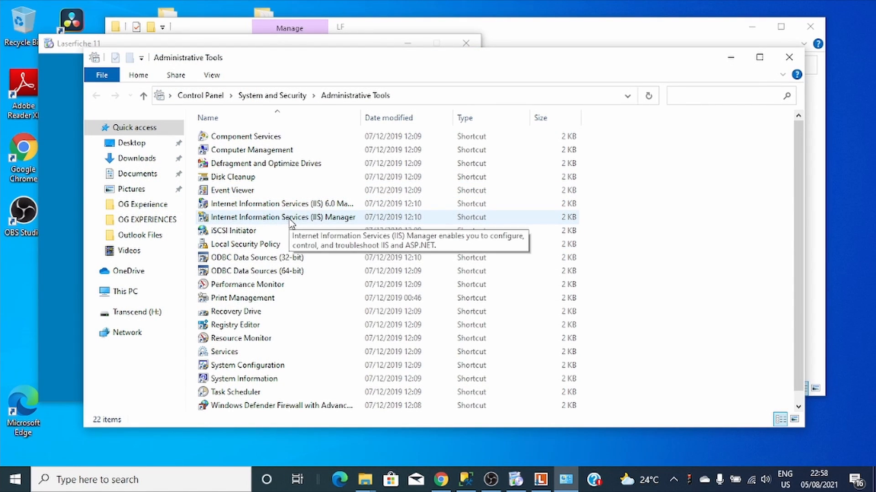
{"action": "left_click", "coordinate": [290, 222]}
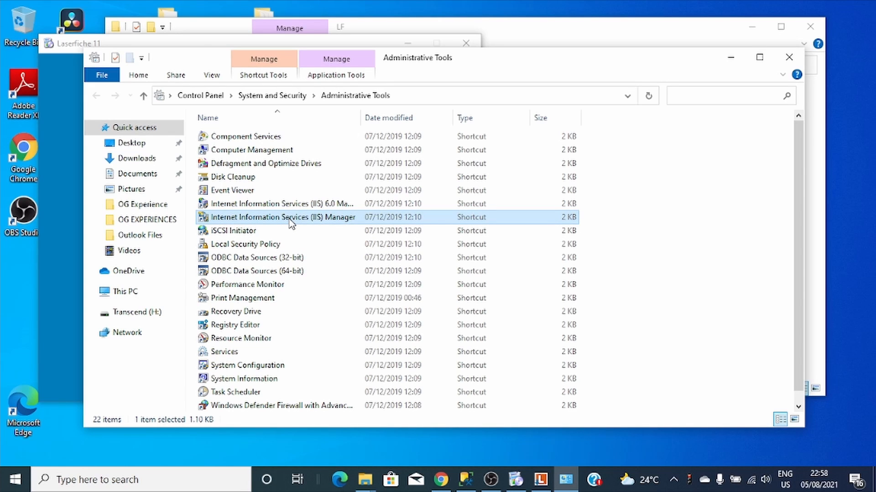
{"action": "double_click", "coordinate": [289, 220]}
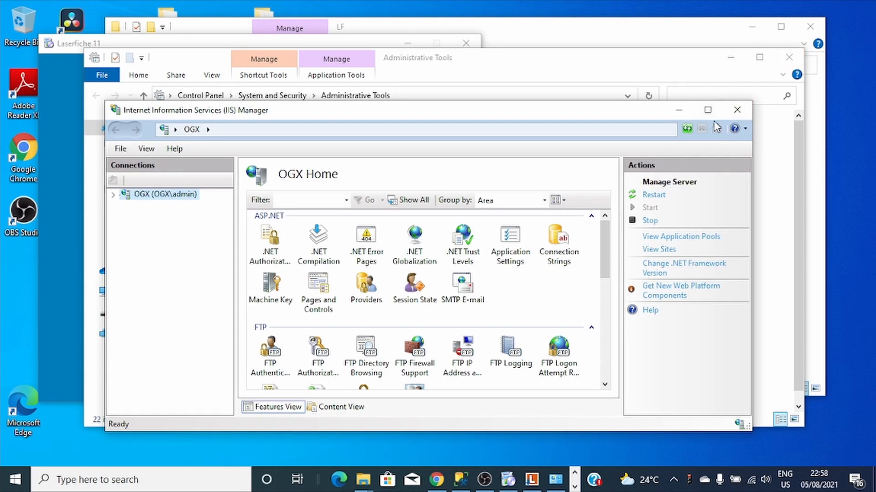
- Open the Server Certificates feature for the OGX server in a maximized IIS Manager
{"action": "left_click", "coordinate": [710, 112]}
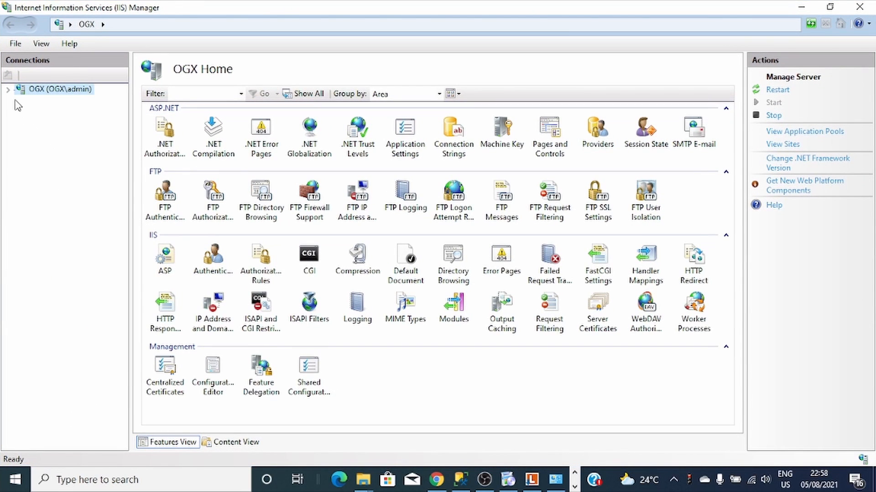
{"action": "left_click", "coordinate": [9, 90]}
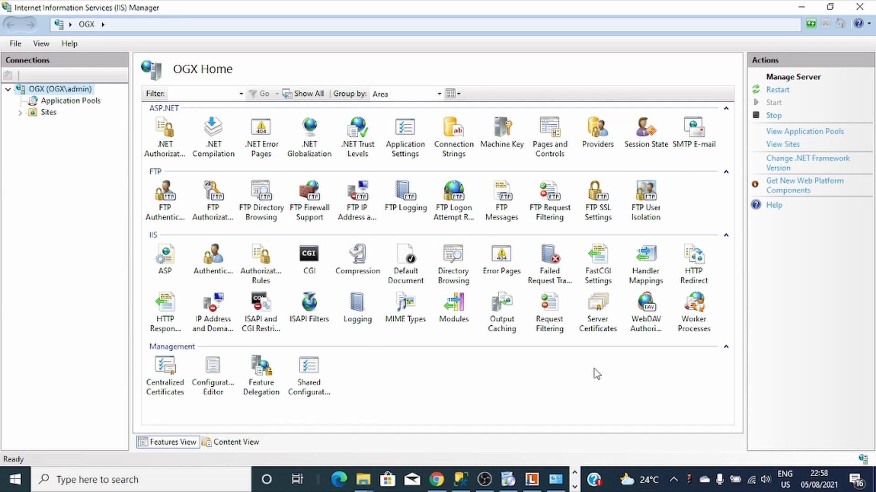
{"action": "double_click", "coordinate": [599, 310]}
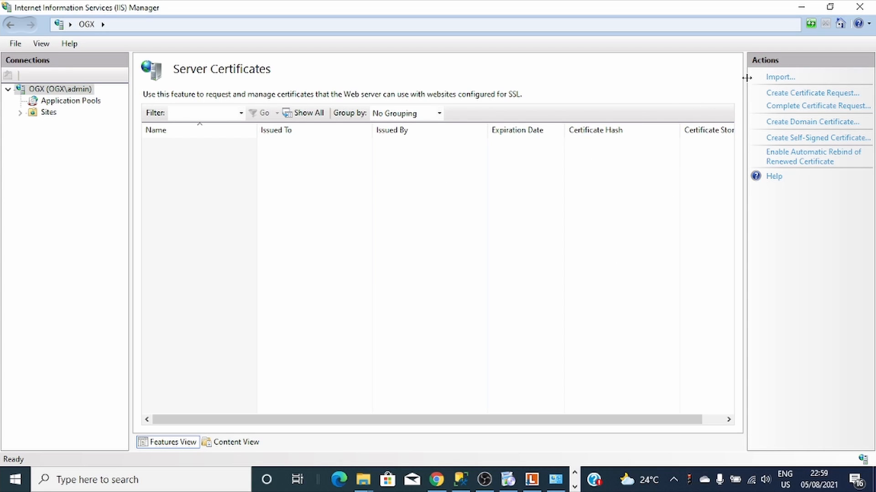
{"action": "left_click_drag", "start_coordinate": [747, 78], "coordinate": [725, 83]}
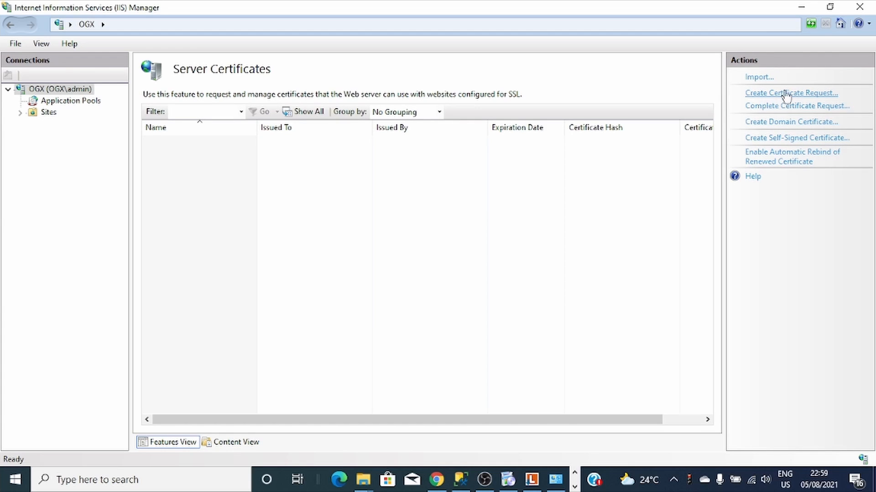
- Create a self-signed certificate named 'ogx', then minimize IIS Manager and close Explorer
{"action": "left_click", "coordinate": [789, 139]}
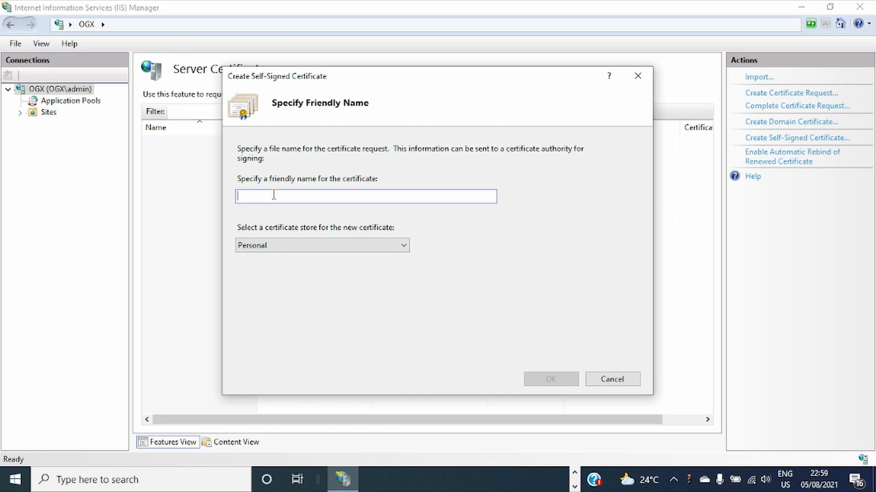
{"action": "type", "text": "c"}
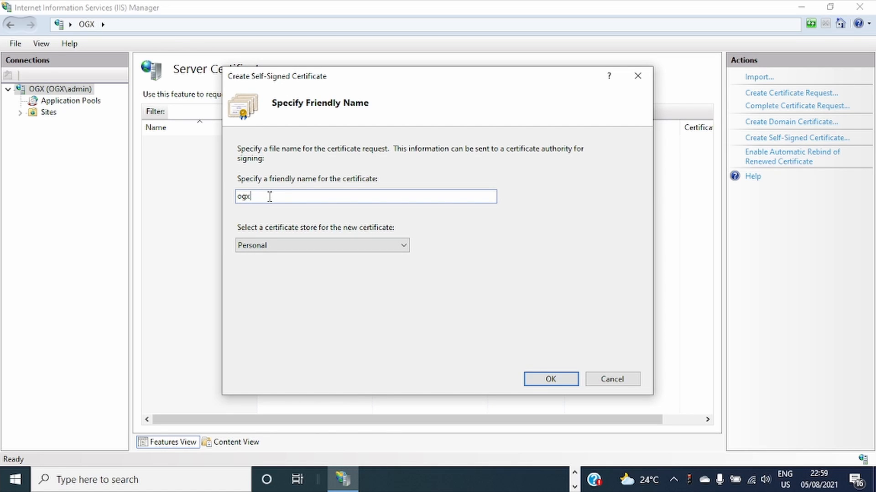
{"action": "left_click", "coordinate": [547, 382]}
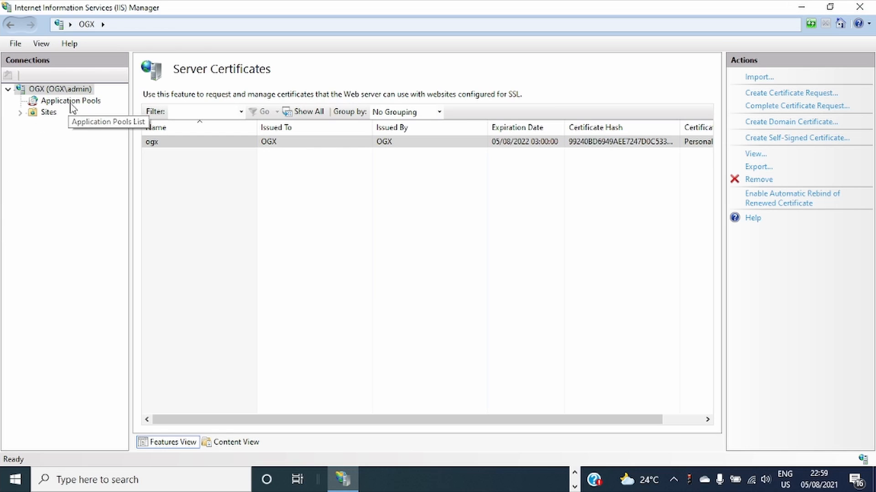
{"action": "left_click", "coordinate": [801, 7]}
{"action": "left_click", "coordinate": [790, 56]}
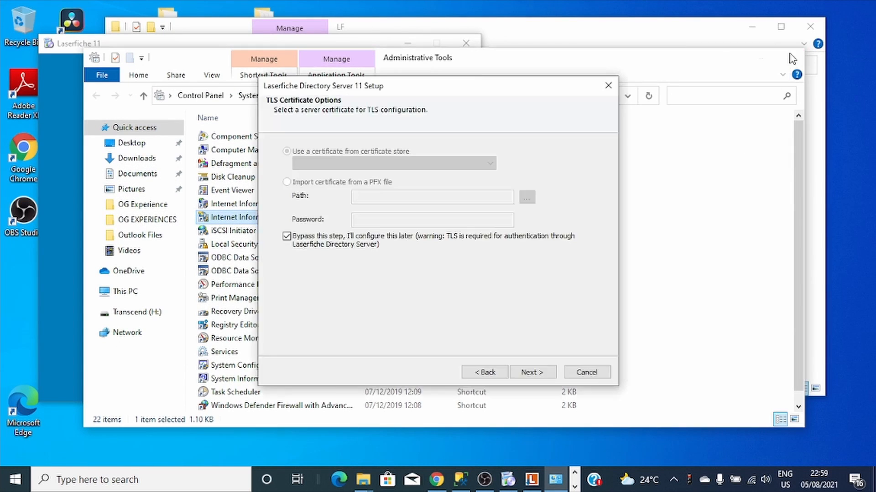
- Turn off Bypass TLS in setup and find the certificate store list still empty
{"action": "left_click", "coordinate": [480, 373]}
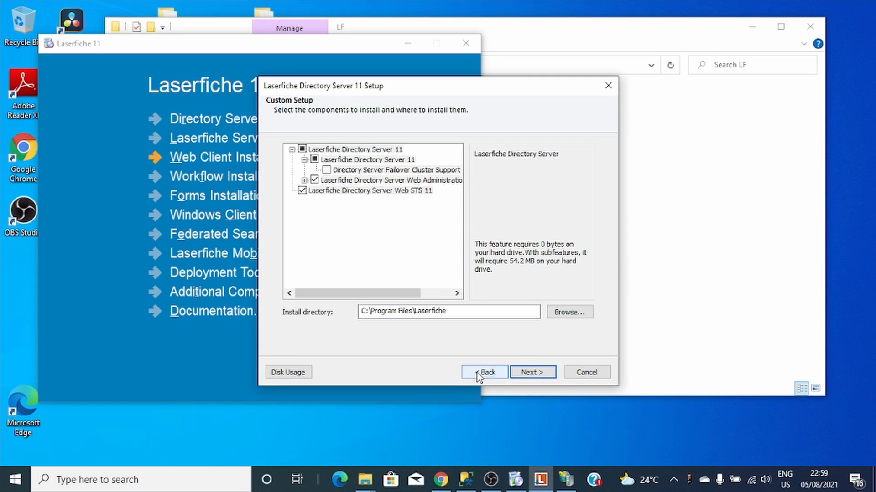
{"action": "left_click", "coordinate": [529, 373]}
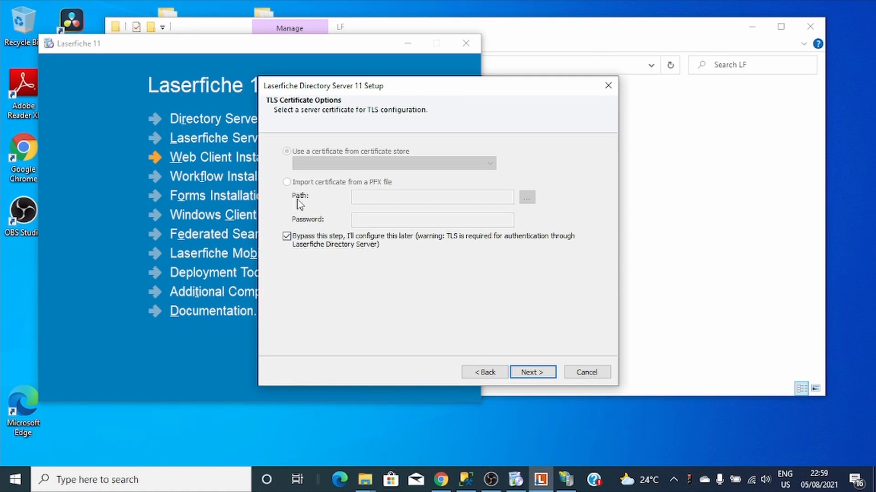
{"action": "left_click", "coordinate": [286, 236]}
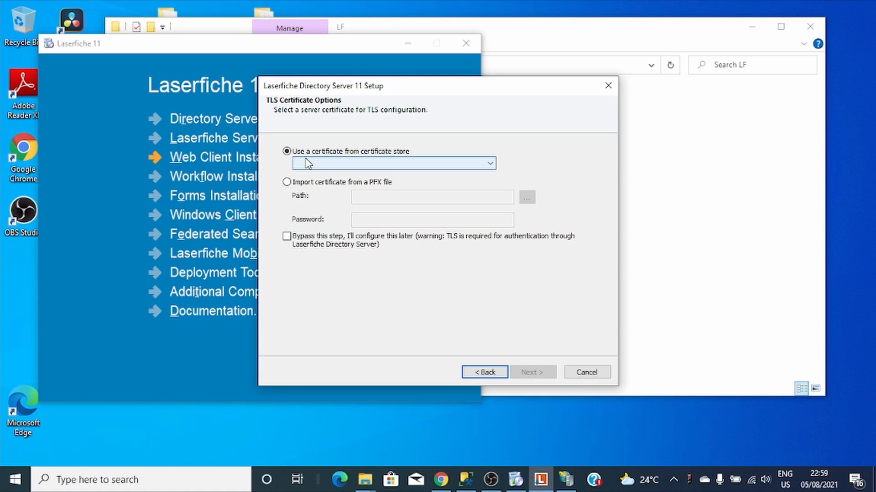
{"action": "left_click", "coordinate": [306, 164]}
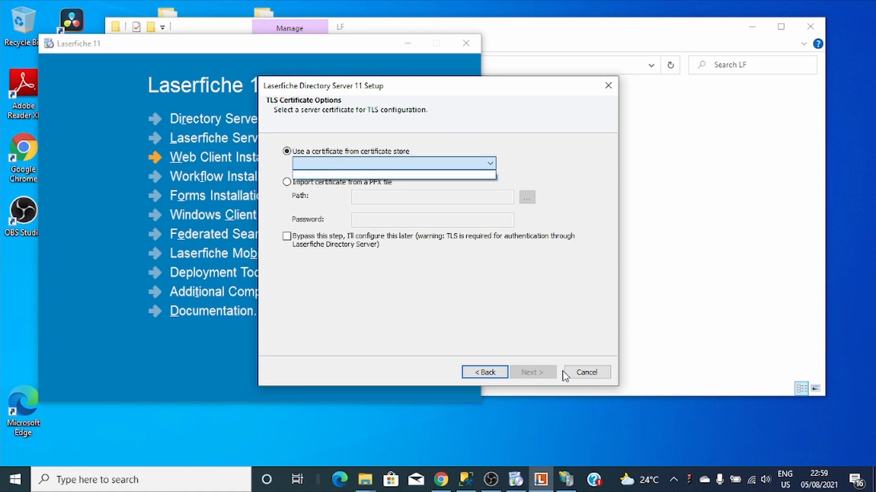
{"action": "left_click", "coordinate": [563, 483]}
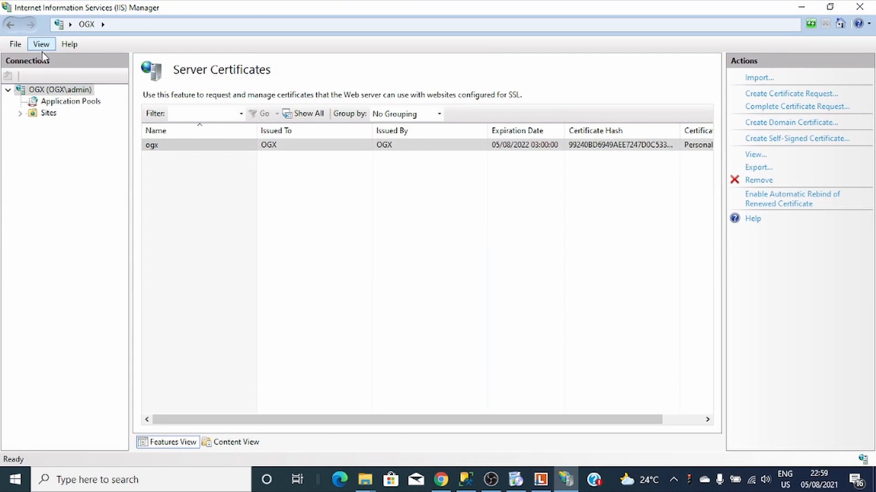
- Refresh and restart the OGX server in IIS Manager, then close the setup wizard
{"action": "right_click", "coordinate": [47, 88]}
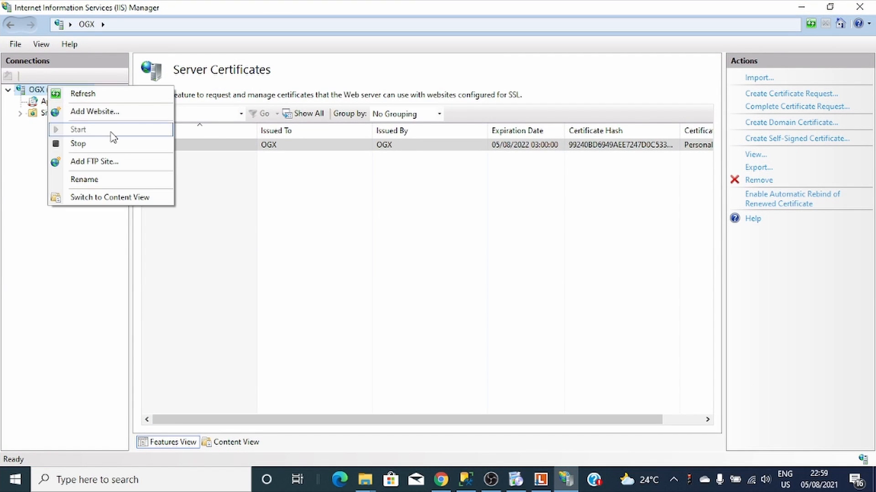
{"action": "left_click", "coordinate": [89, 96]}
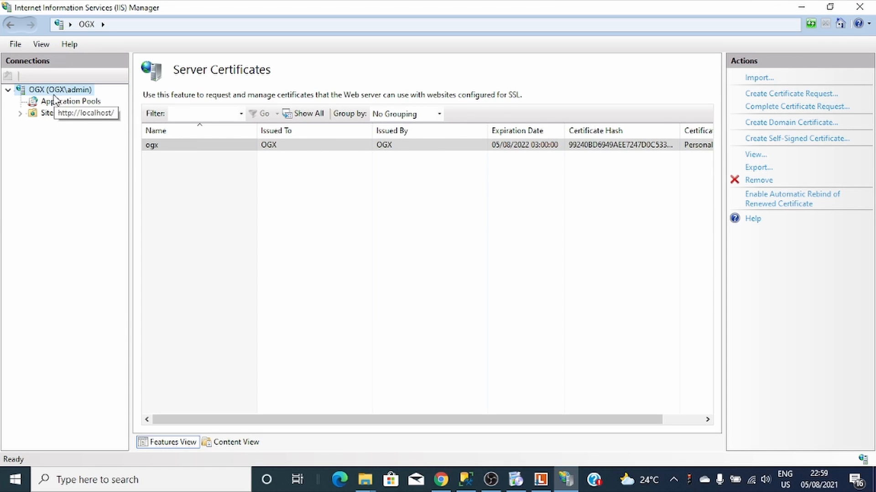
{"action": "left_click", "coordinate": [29, 93]}
{"action": "left_click", "coordinate": [761, 90]}
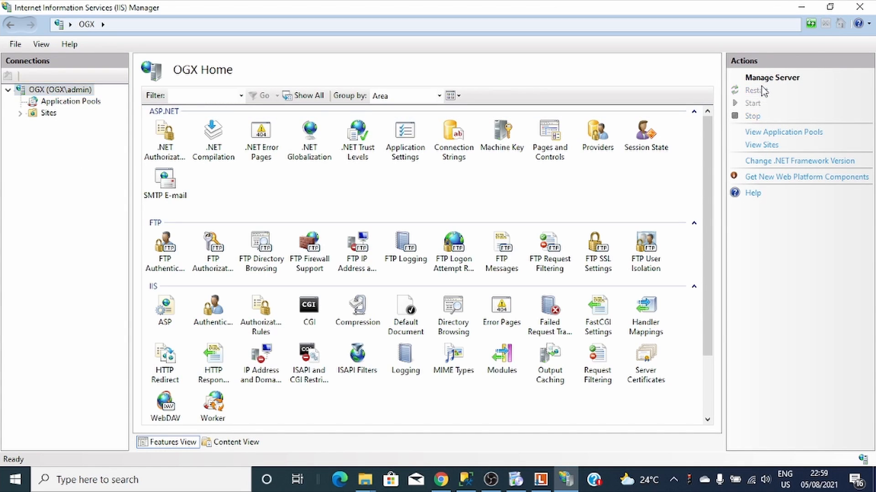
{"action": "left_click", "coordinate": [802, 11]}
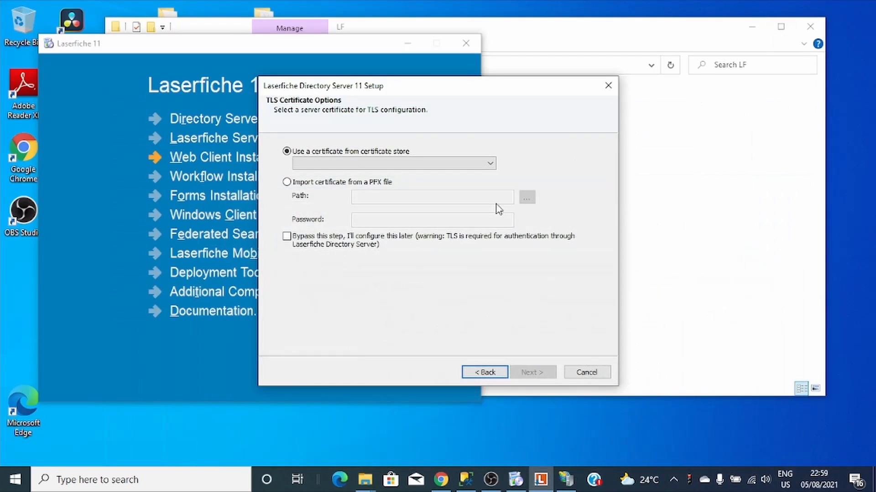
{"action": "left_click", "coordinate": [608, 85]}
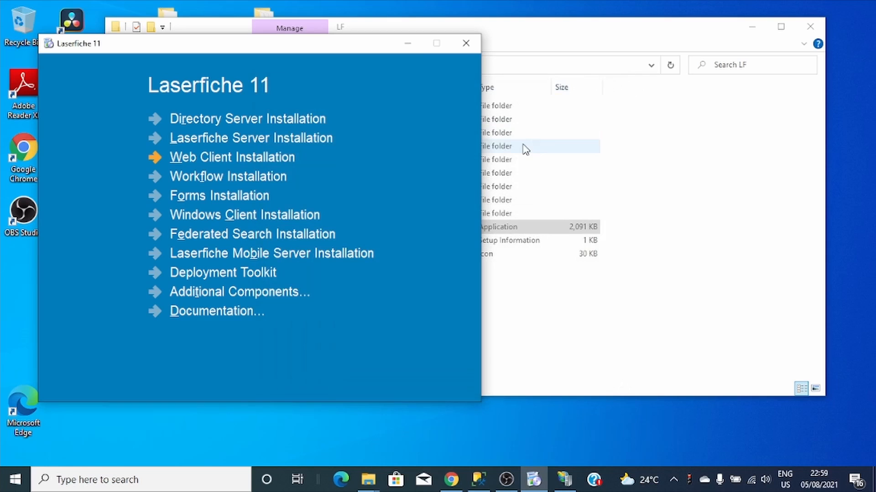
- Relaunch the Directory Server installer and accept the license agreement
{"action": "left_click", "coordinate": [184, 124]}
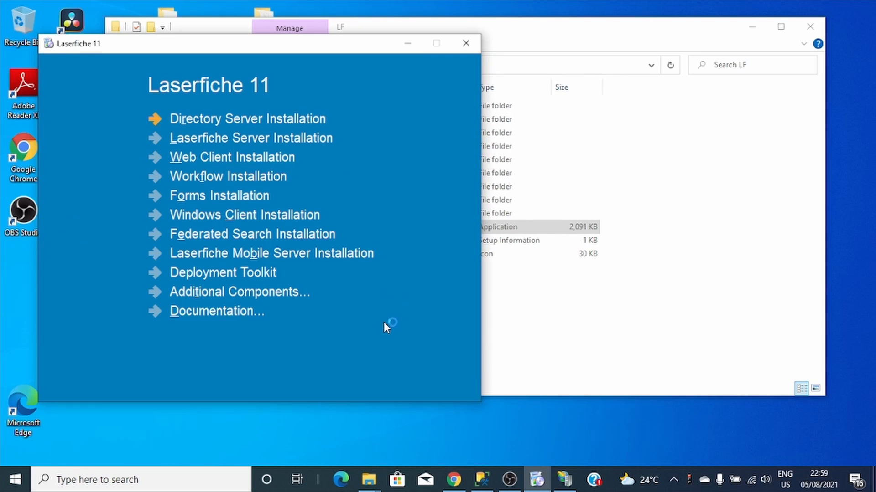
{"action": "left_click", "coordinate": [531, 373]}
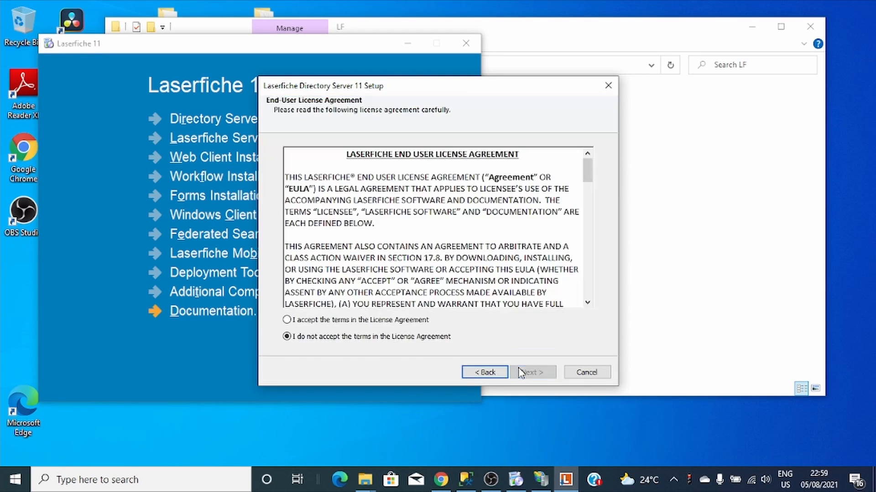
{"action": "left_click", "coordinate": [376, 320]}
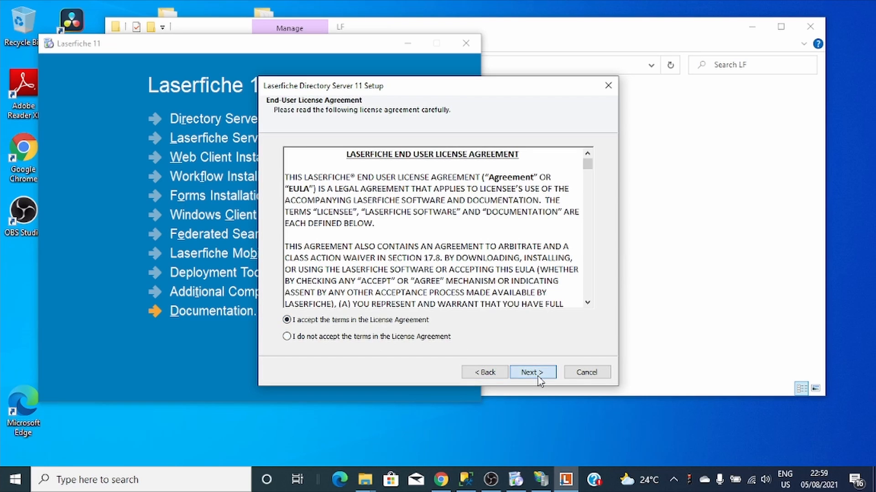
{"action": "left_click", "coordinate": [531, 372]}
{"action": "left_click", "coordinate": [523, 373]}
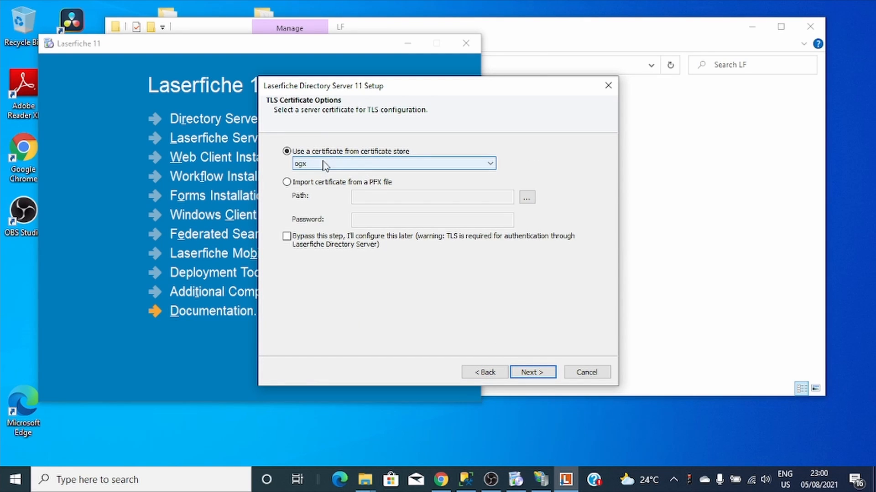
- Keep the ogx store certificate for TLS, accept service settings, and start installing past prerequisites
{"action": "mouse_move", "coordinate": [390, 93]}
{"action": "left_mouse_down"}
{"action": "mouse_move", "coordinate": [373, 92]}
{"action": "mouse_move", "coordinate": [404, 97]}
{"action": "left_mouse_up"}
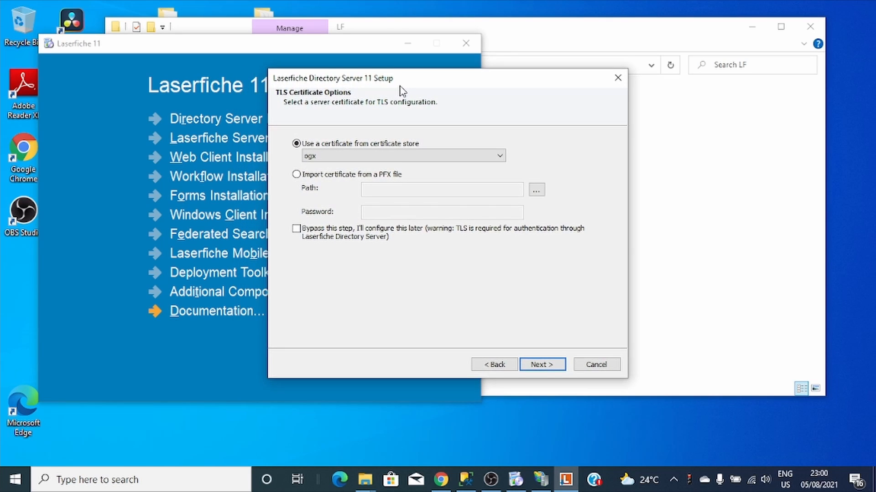
{"action": "left_click", "coordinate": [553, 378]}
{"action": "left_click", "coordinate": [554, 378]}
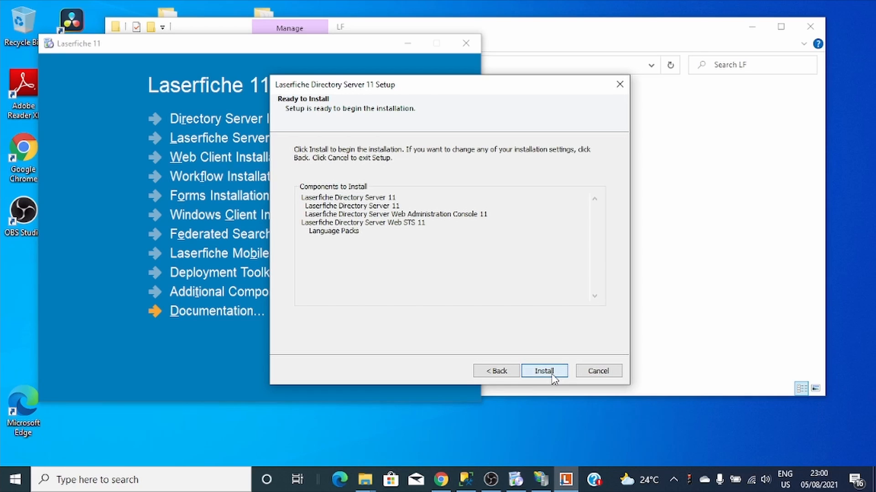
{"action": "left_click", "coordinate": [553, 371]}
{"action": "left_click_drag", "start_coordinate": [598, 207], "coordinate": [617, 284]}
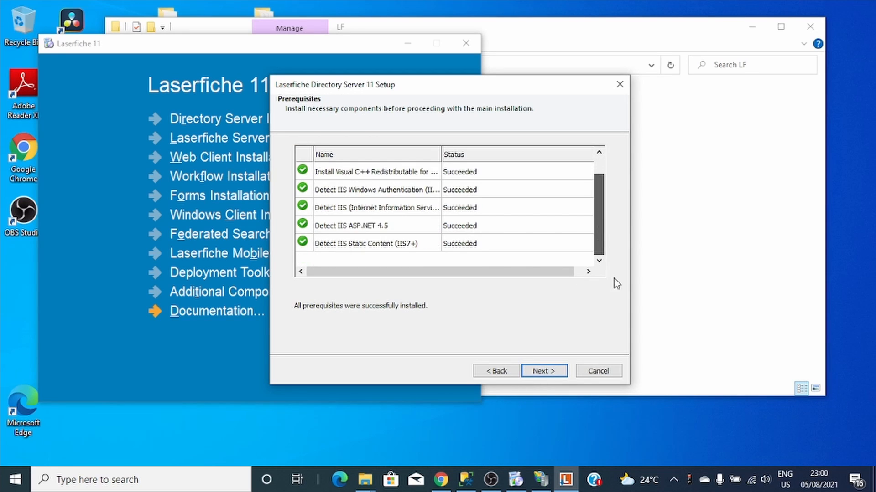
{"action": "left_click", "coordinate": [542, 370]}
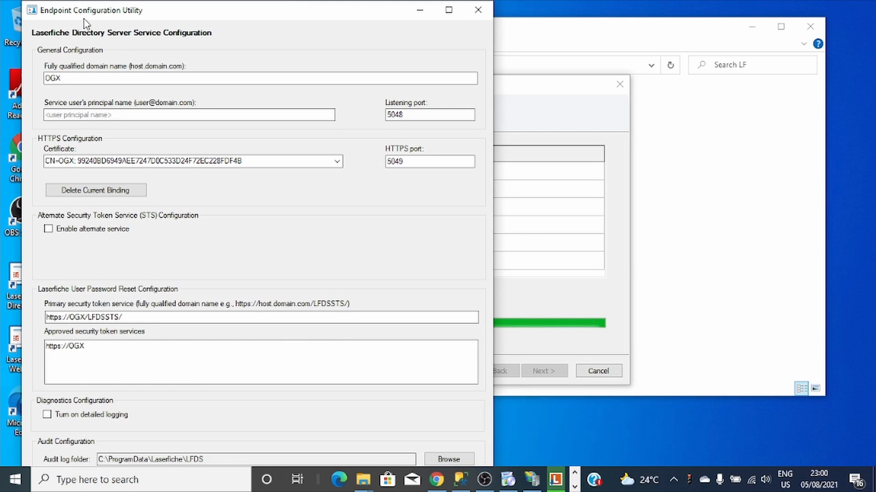
- Apply the CN=OGX certificate for ports 5048/5049, acknowledge the success message, and close the utility
{"action": "left_click", "coordinate": [448, 10]}
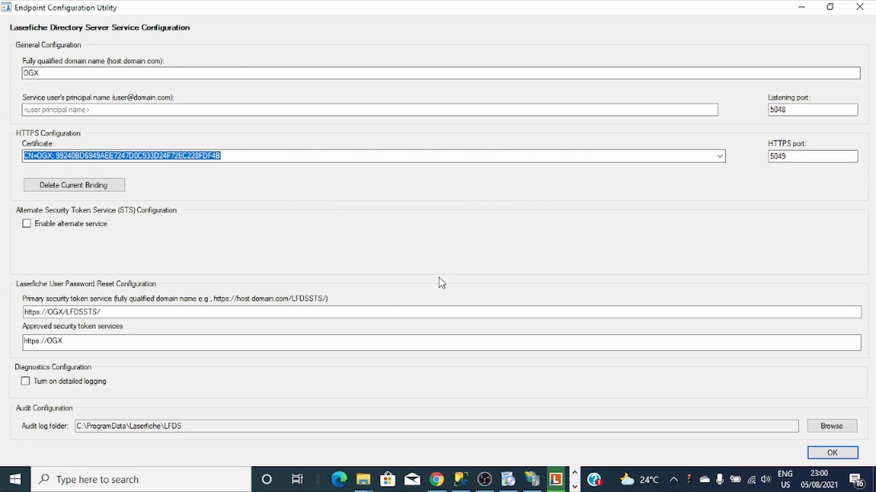
{"action": "left_click", "coordinate": [838, 455]}
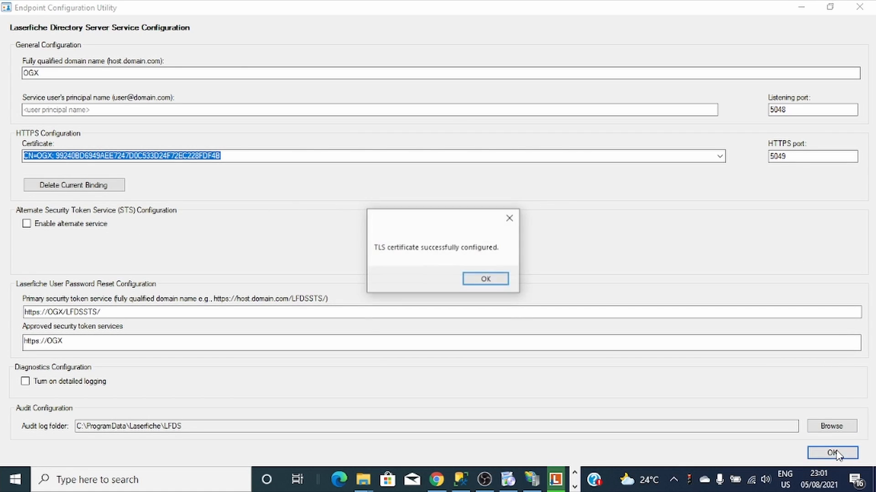
{"action": "left_click", "coordinate": [481, 279]}
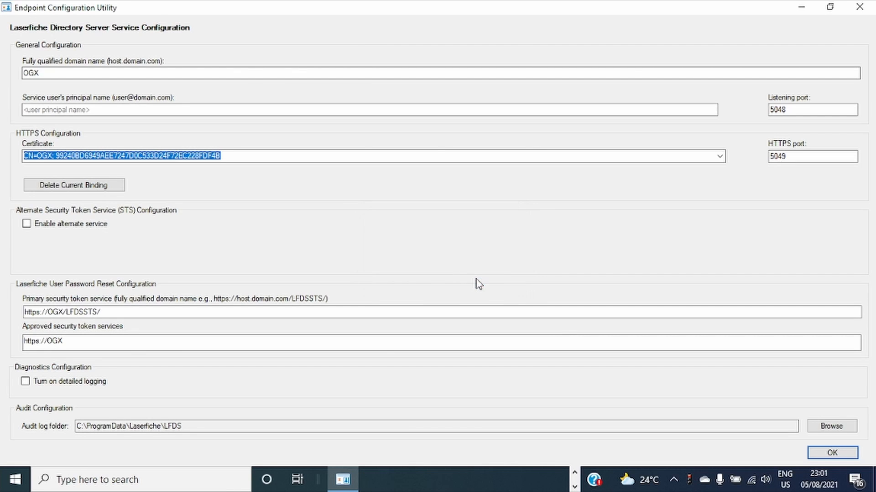
{"action": "left_click", "coordinate": [866, 6]}
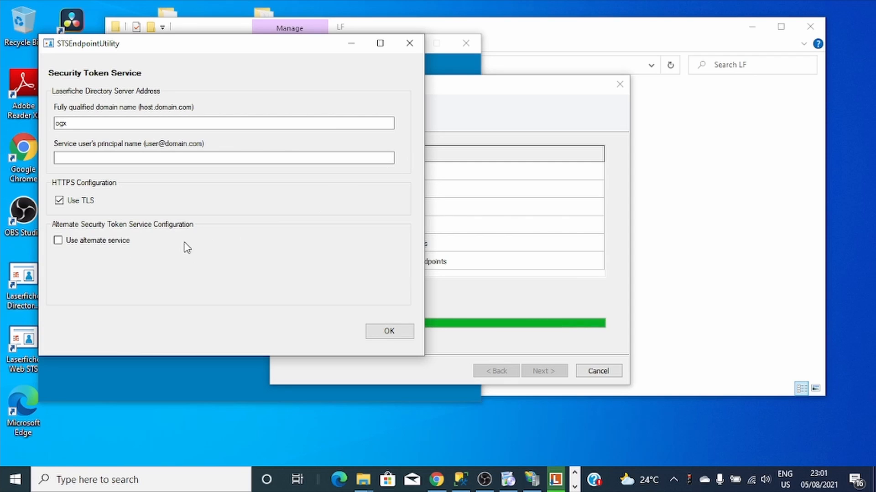
- Save the ogx token service settings with Use TLS unchecked and finish the setup wizard
{"action": "left_click_drag", "start_coordinate": [120, 46], "coordinate": [198, 46]}
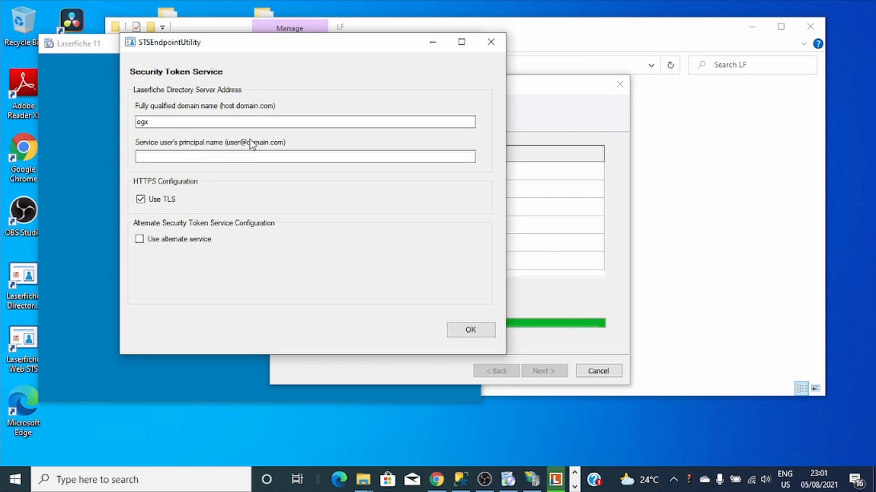
{"action": "left_click", "coordinate": [141, 199]}
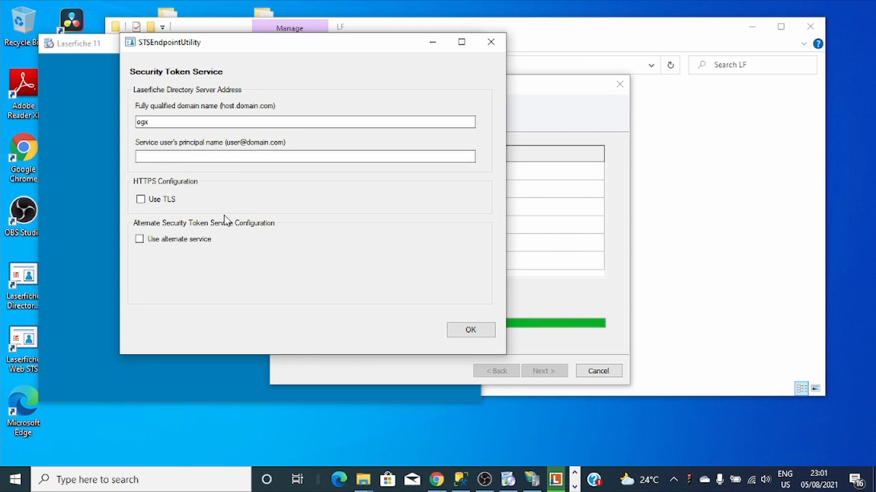
{"action": "left_click", "coordinate": [470, 333]}
{"action": "left_click", "coordinate": [550, 377]}
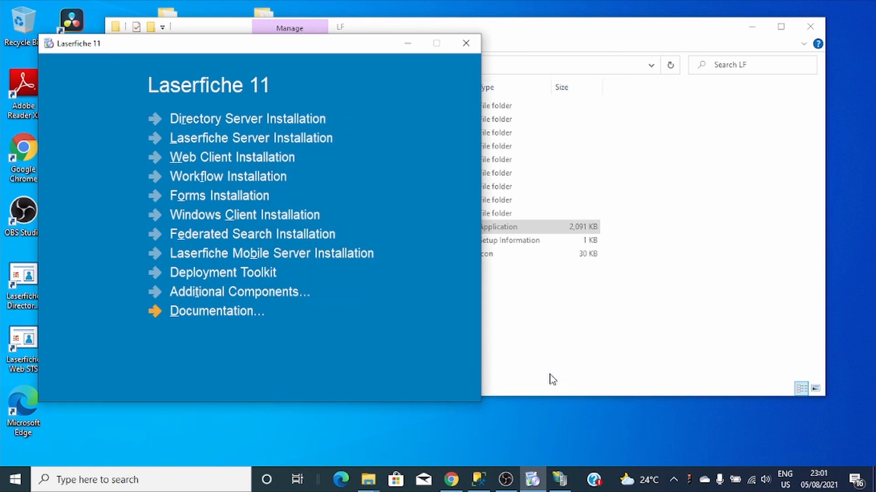
- Close the LF folder, move the launcher aside, and open the Laserfiche Directory Server desktop shortcut
{"action": "left_click", "coordinate": [806, 25]}
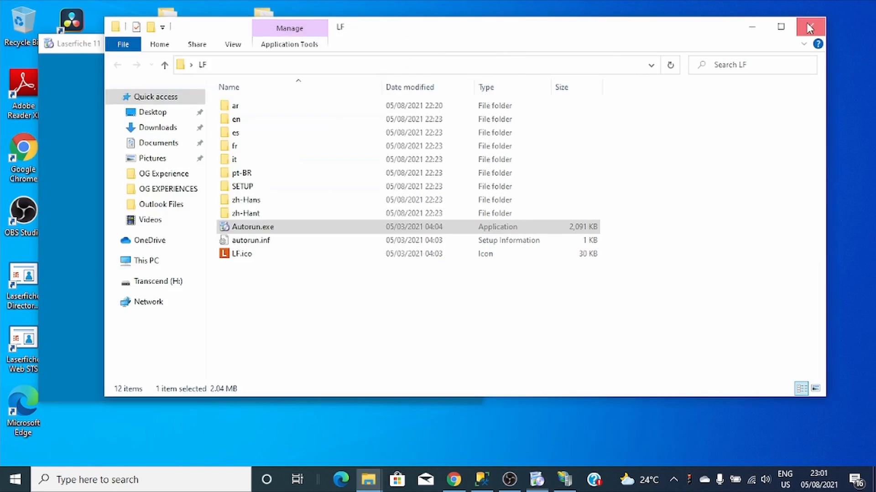
{"action": "left_click_drag", "start_coordinate": [308, 52], "coordinate": [562, 43]}
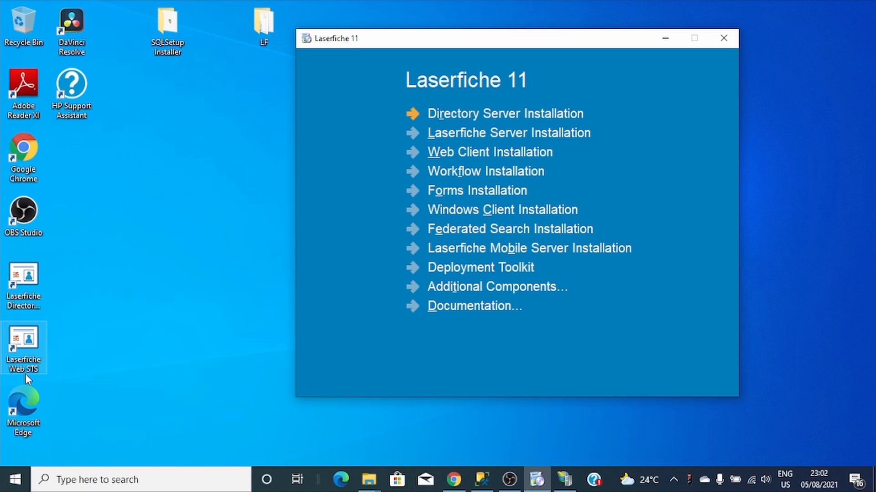
{"action": "double_click", "coordinate": [28, 287]}
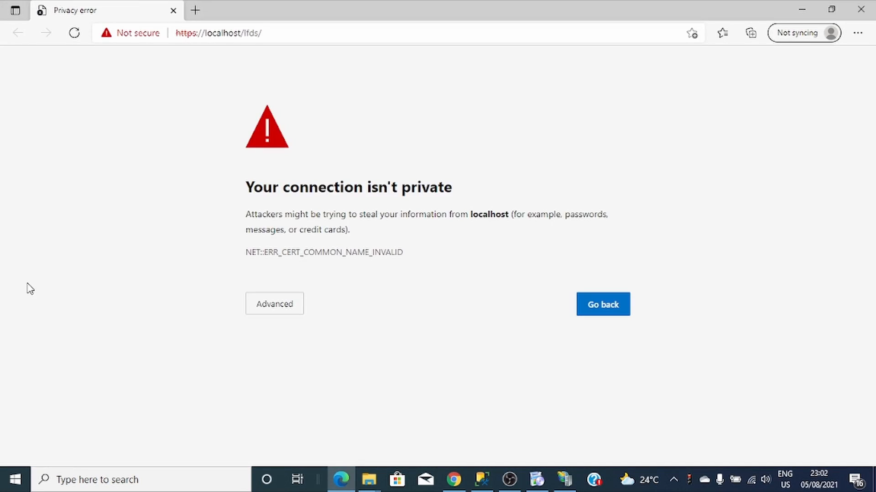
- Bypass the privacy warning and continue to localhost (unsafe)
{"action": "left_click", "coordinate": [283, 308]}
{"action": "left_click", "coordinate": [304, 390]}
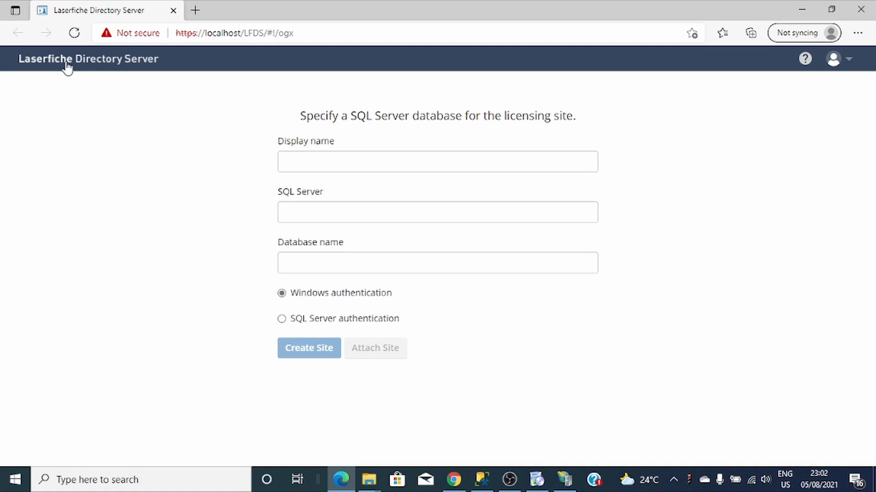
- Enter display name OGX and SQL Server OGX\SQLEXPRESS on the licensing-site form
{"action": "left_click", "coordinate": [356, 159]}
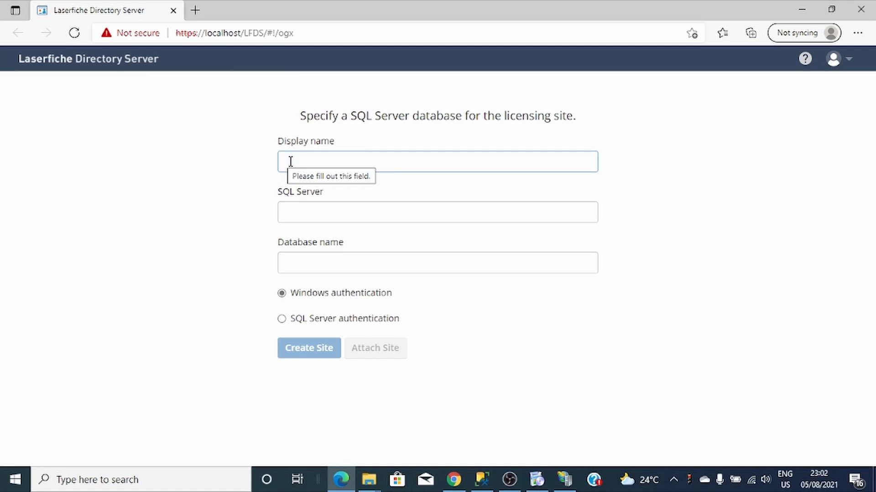
{"action": "left_click", "coordinate": [320, 214]}
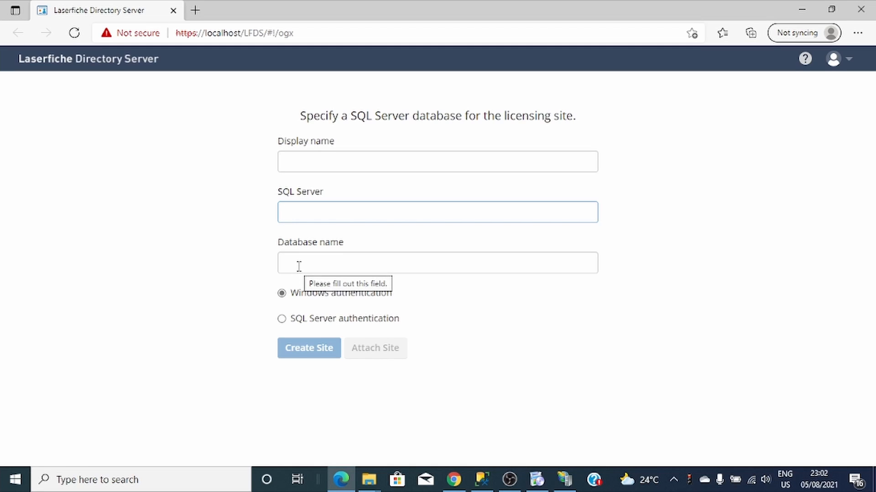
{"action": "left_click", "coordinate": [324, 159]}
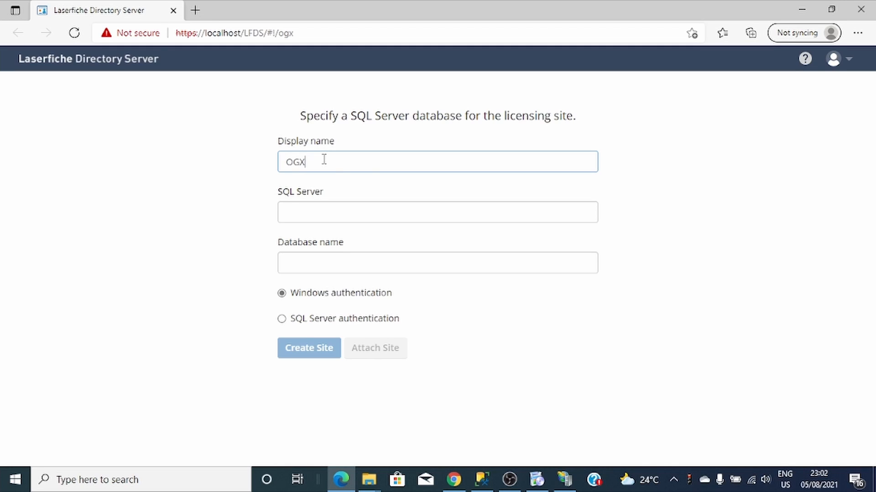
{"action": "left_click", "coordinate": [319, 214]}
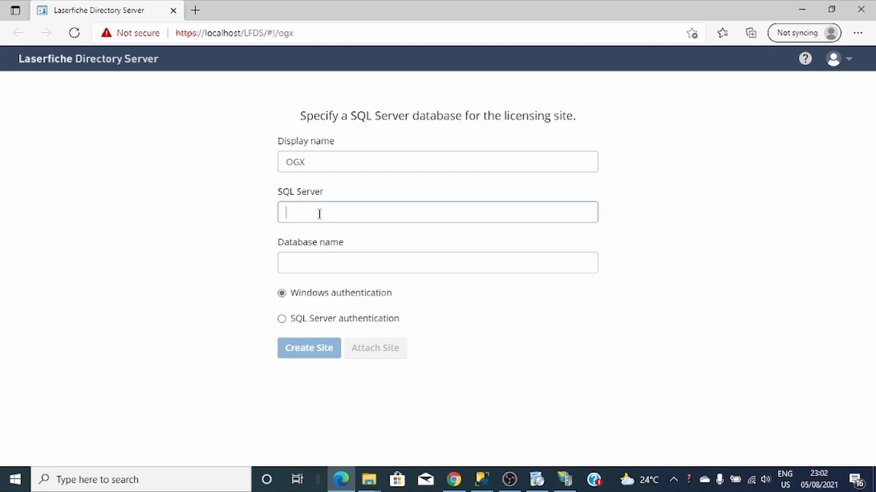
{"action": "type", "text": "OG"}
{"action": "type", "text": "X\\SQLEXPRESS"}
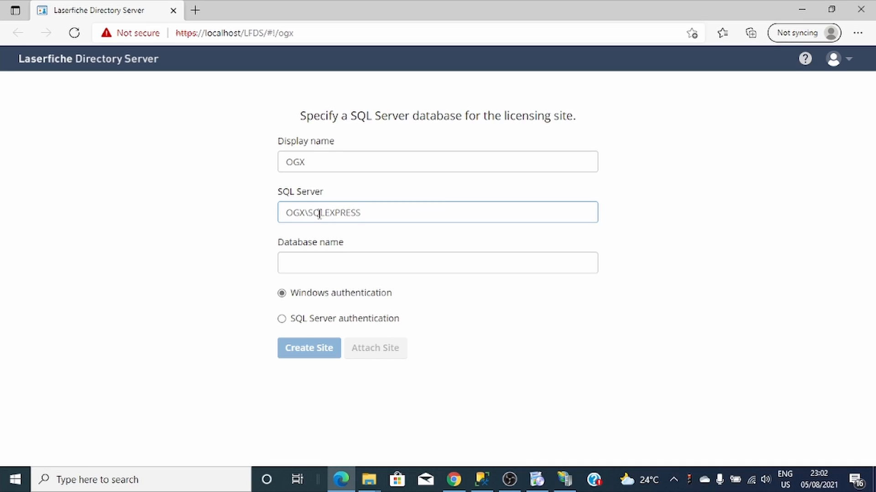
{"action": "left_click", "coordinate": [482, 480]}
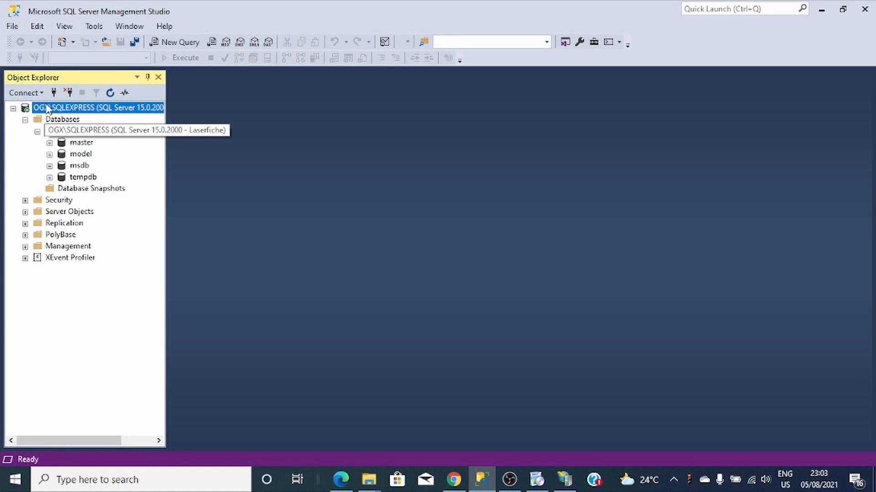
- Reconnect in SSMS Object Explorer to confirm the OGX\SQLEXPRESS server name, then return to Edge
{"action": "left_click", "coordinate": [69, 92]}
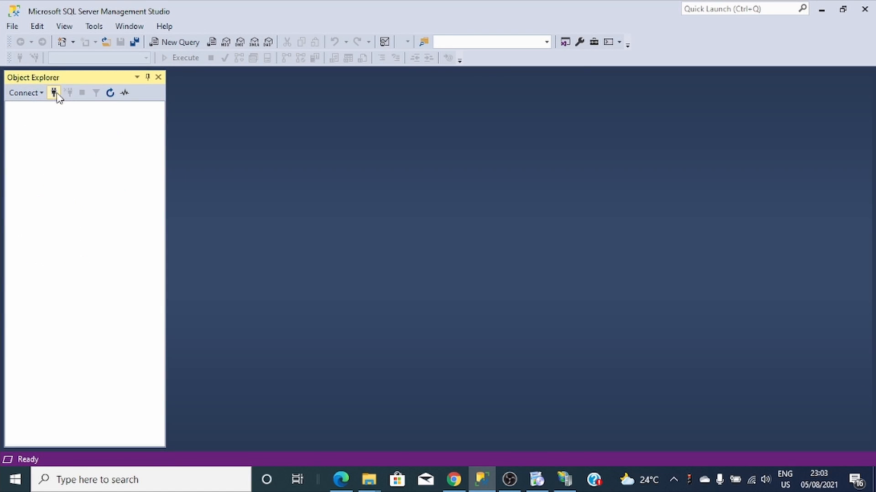
{"action": "left_click", "coordinate": [54, 93]}
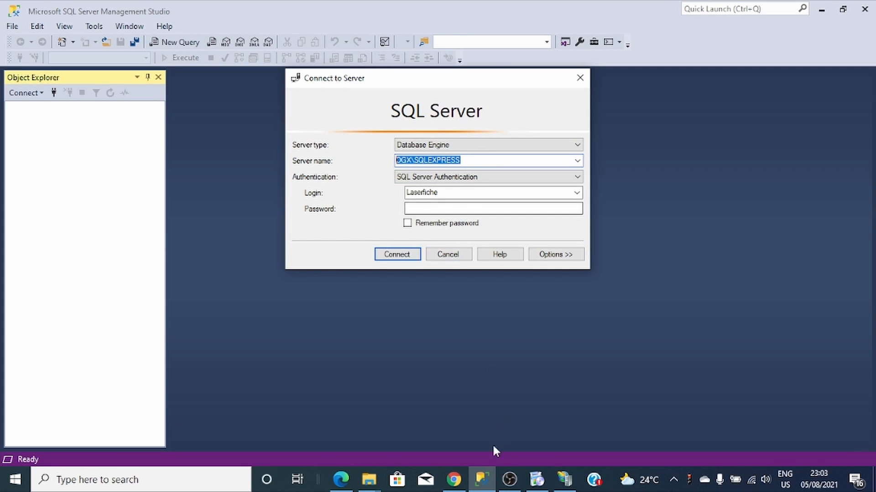
{"action": "left_click", "coordinate": [455, 478]}
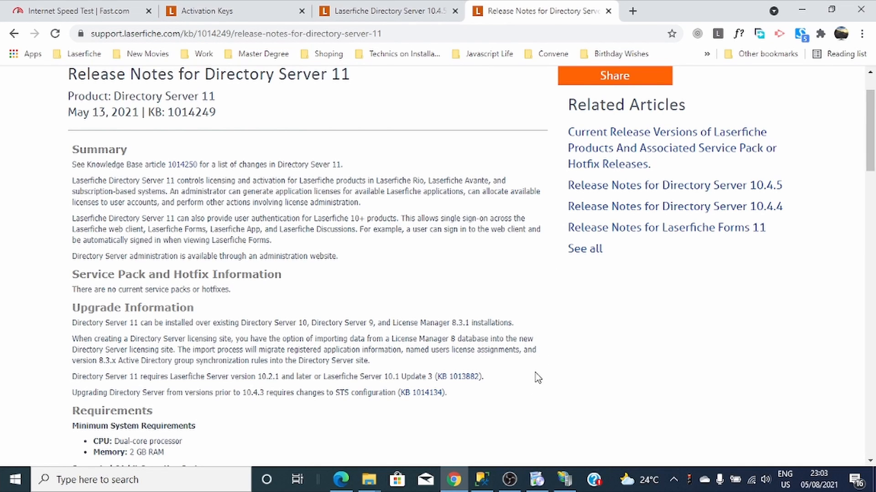
{"action": "mouse_move", "coordinate": [453, 485]}
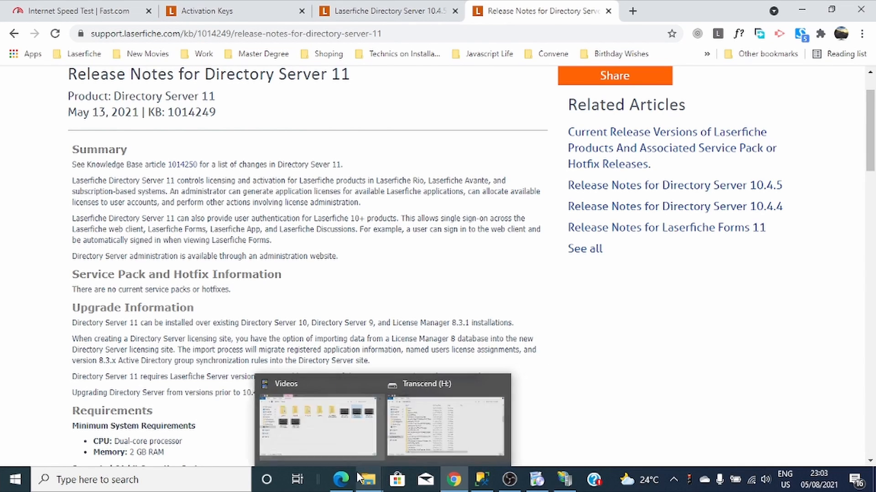
{"action": "left_click", "coordinate": [346, 481]}
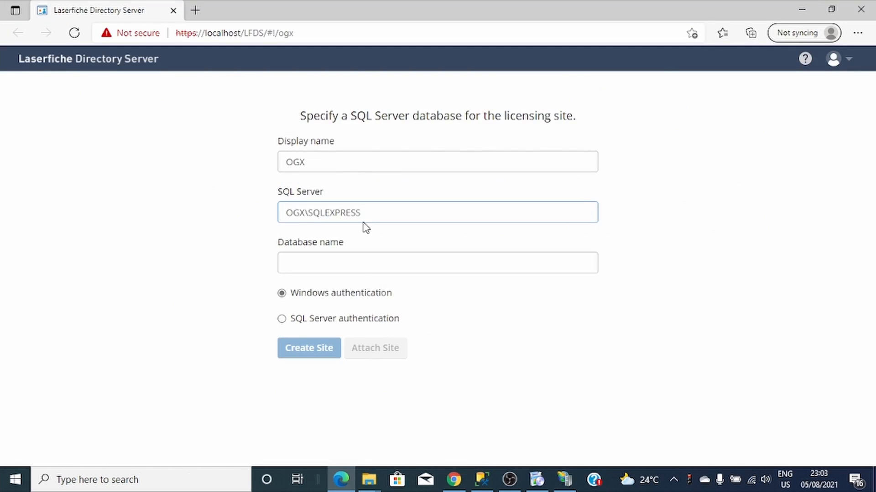
- Create the licensing site on database LFDS using SQL Server authentication and the SQL login credentials
{"action": "left_click_drag", "start_coordinate": [362, 214], "coordinate": [255, 234]}
{"action": "type", "text": "OGX\\SQLEXPRESS"}
{"action": "left_click", "coordinate": [328, 260]}
{"action": "type", "text": "LD"}
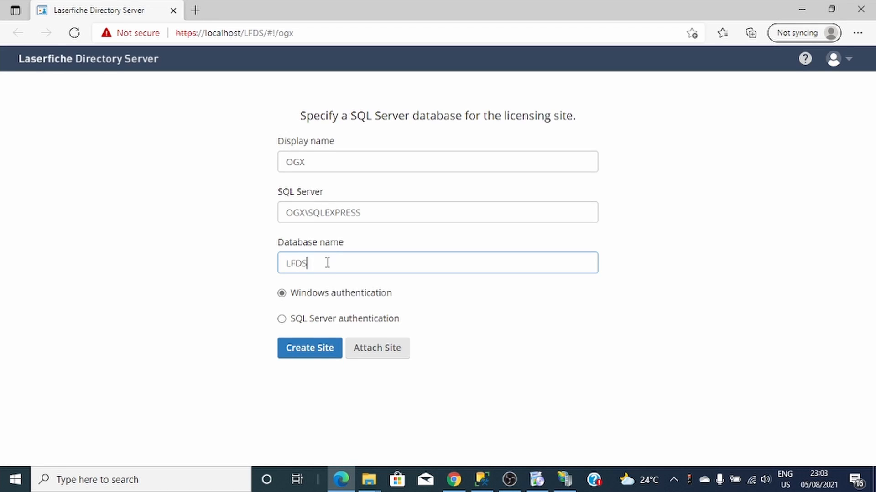
{"action": "left_click", "coordinate": [281, 321]}
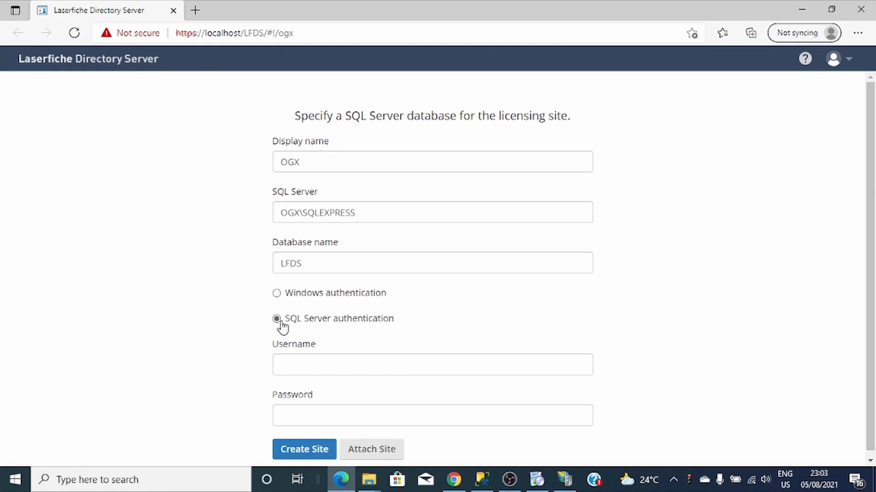
{"action": "scroll", "coordinate": [440, 305], "scroll_direction": "down", "scroll_amount": 1}
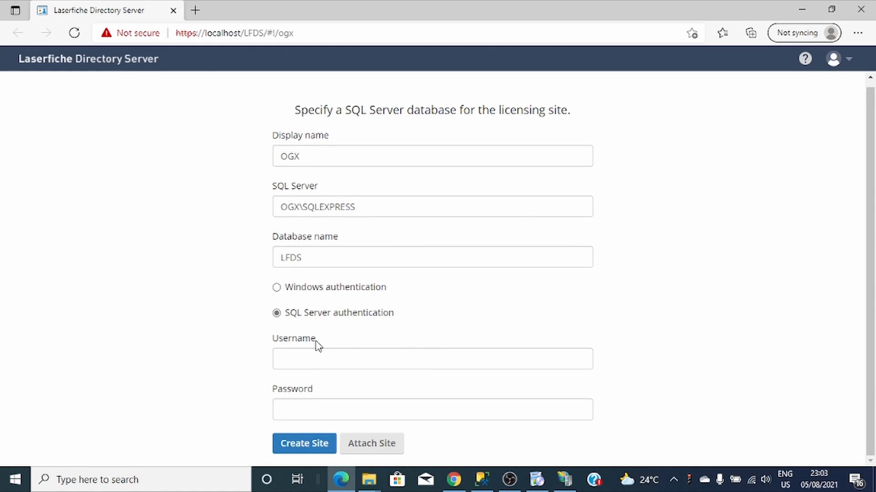
{"action": "left_click", "coordinate": [314, 357]}
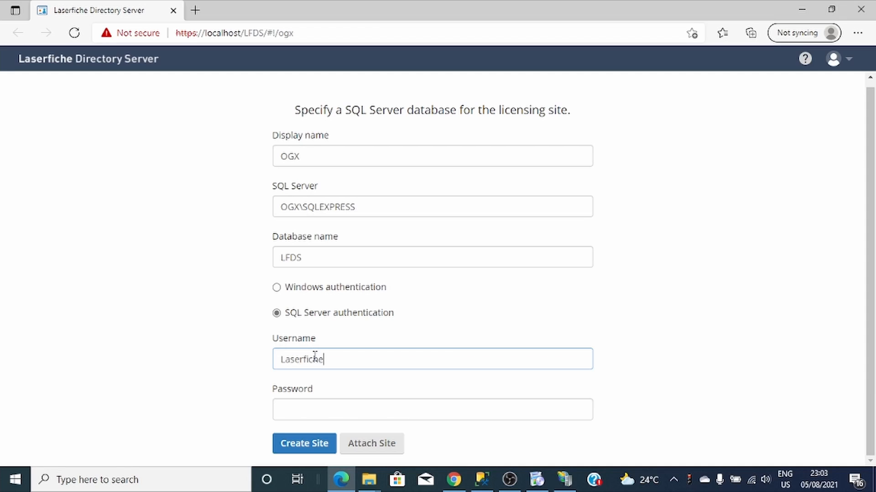
{"action": "left_click", "coordinate": [318, 413]}
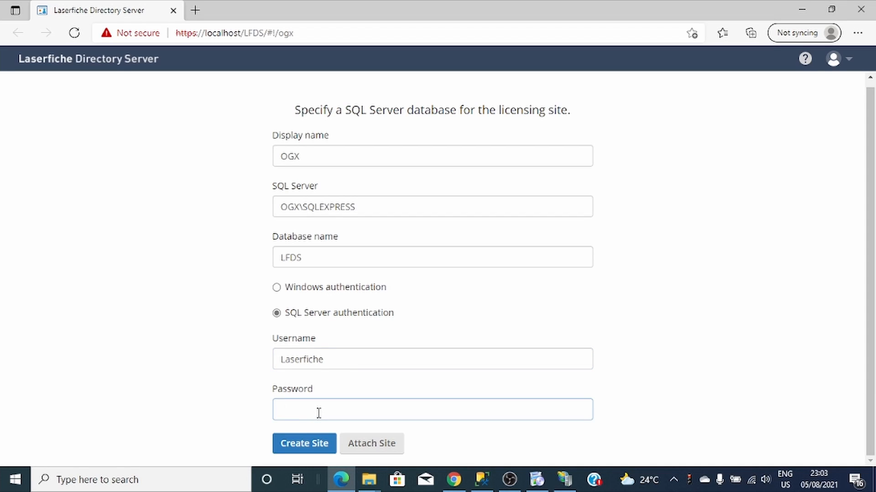
{"action": "type", "text": "*"}
{"action": "left_click", "coordinate": [299, 447]}
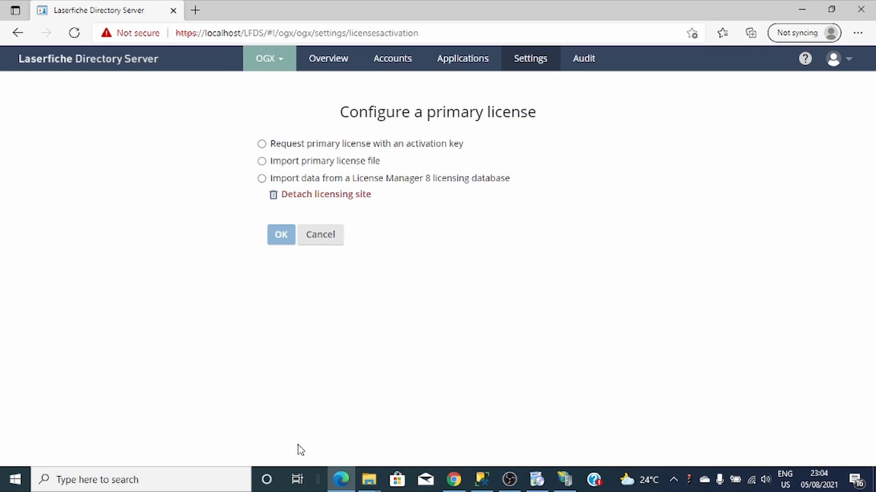
- Cycle through the activation key, license file and License Manager 8 database import options
{"action": "left_click", "coordinate": [261, 144]}
{"action": "left_click", "coordinate": [280, 158]}
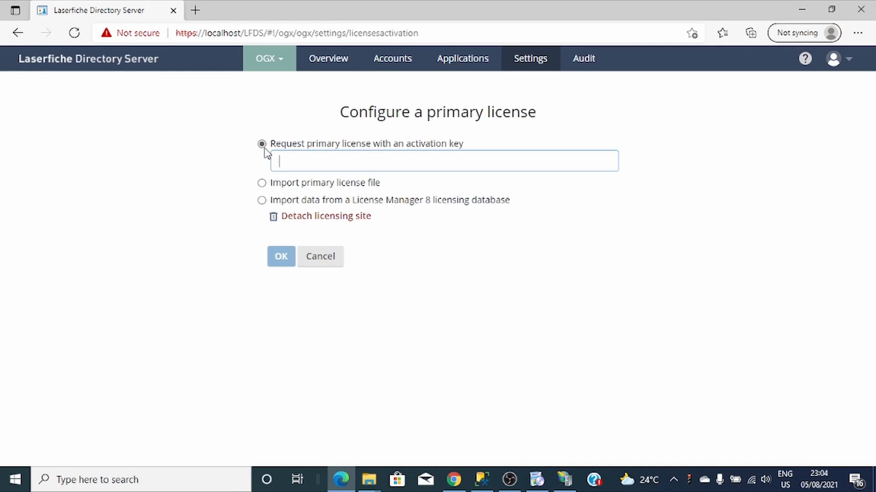
{"action": "left_click", "coordinate": [261, 183]}
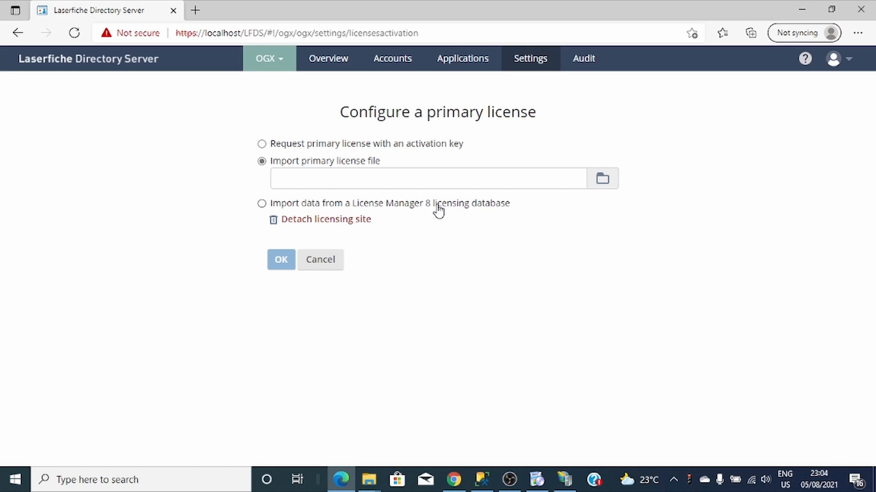
{"action": "left_click", "coordinate": [261, 204]}
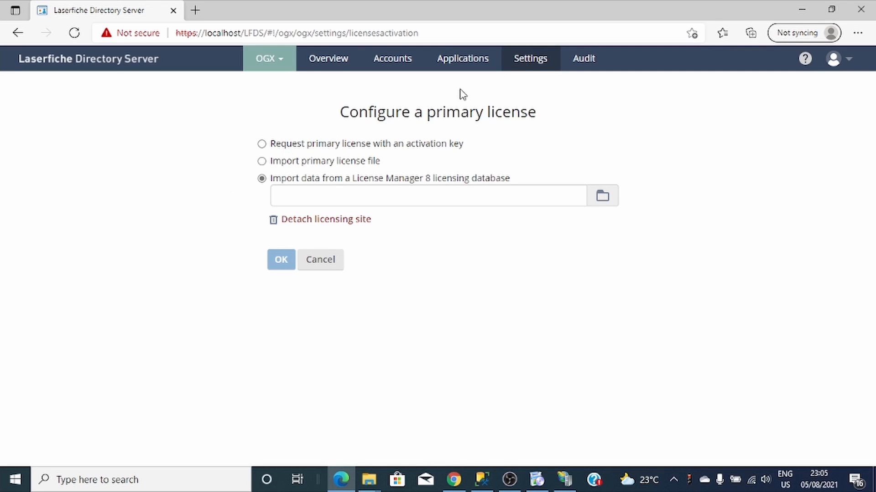
- Switch the primary license option back to requesting with an activation key
{"action": "left_click", "coordinate": [262, 146]}
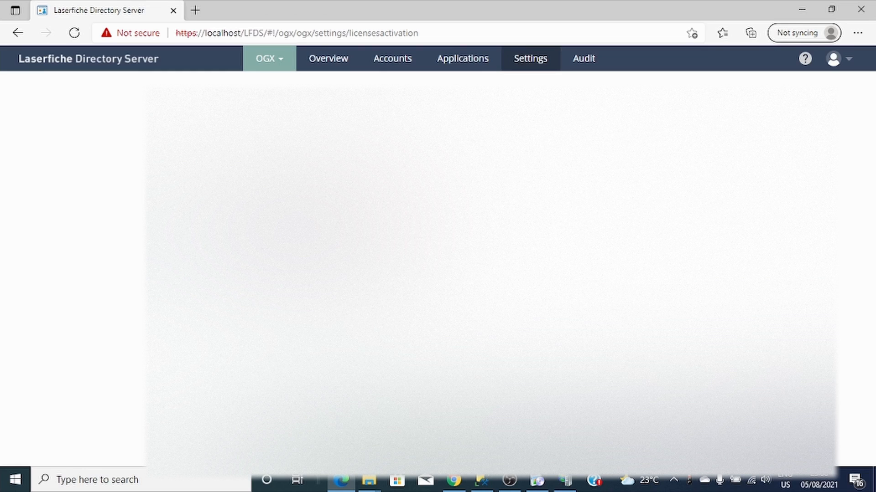
- Copy the activation key from the Chrome Activation Keys page and return to the license page
{"action": "left_click", "coordinate": [456, 486]}
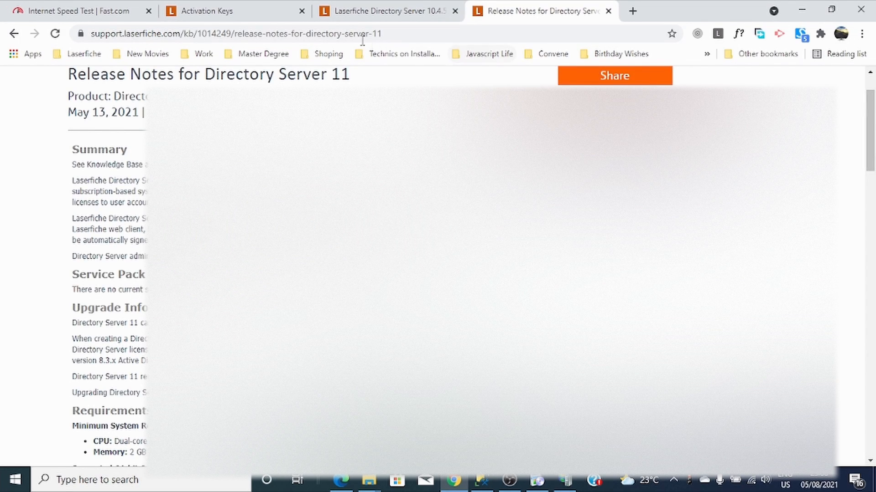
{"action": "left_click", "coordinate": [220, 17]}
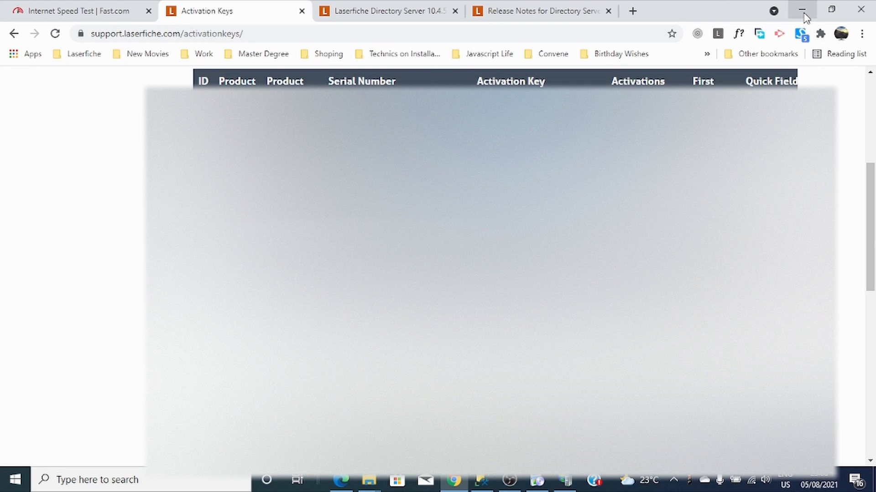
{"action": "left_click", "coordinate": [802, 10]}
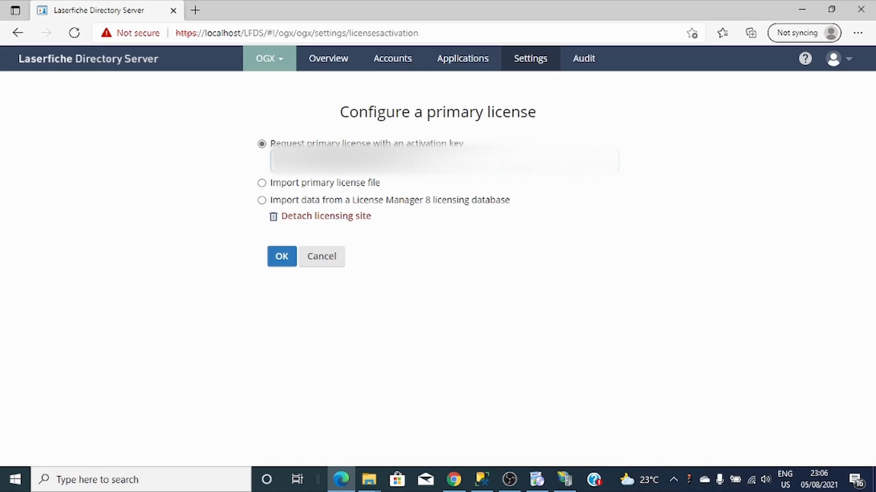
- Submit the activation key, then check the server version 11.0.0.981 in the About box
{"action": "left_click", "coordinate": [282, 258]}
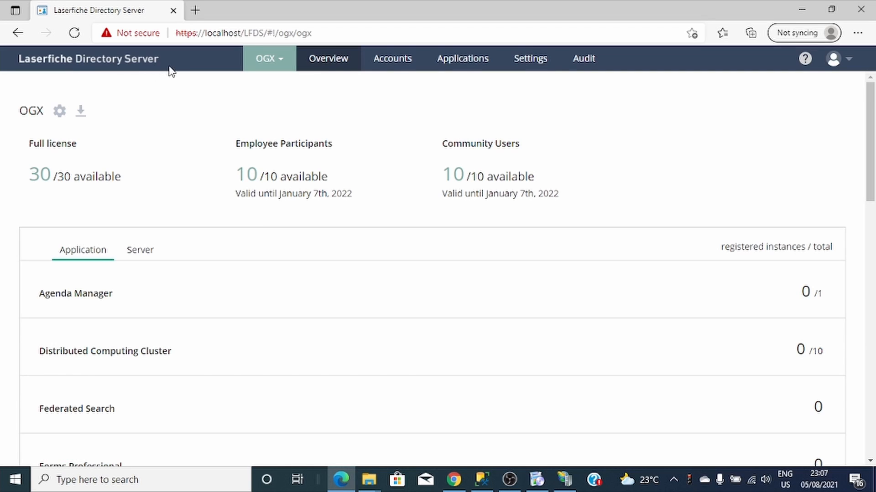
{"action": "left_click", "coordinate": [850, 61]}
{"action": "left_click", "coordinate": [806, 112]}
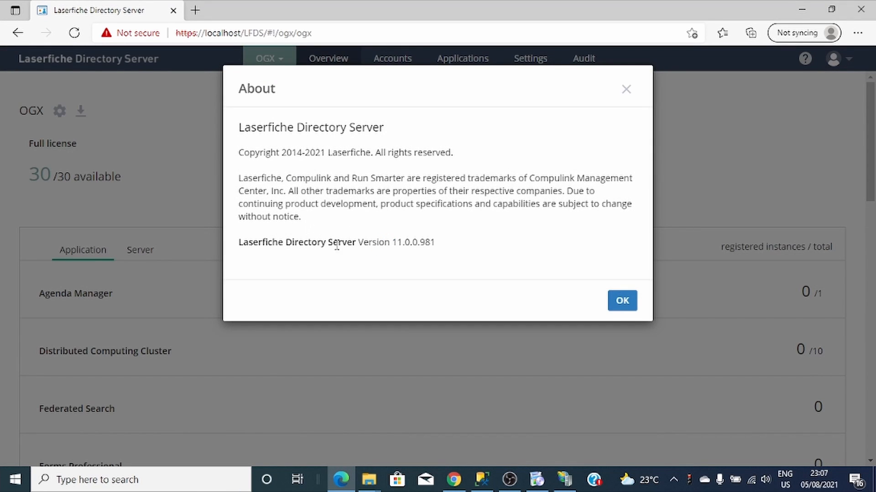
{"action": "left_click_drag", "start_coordinate": [403, 242], "coordinate": [236, 250]}
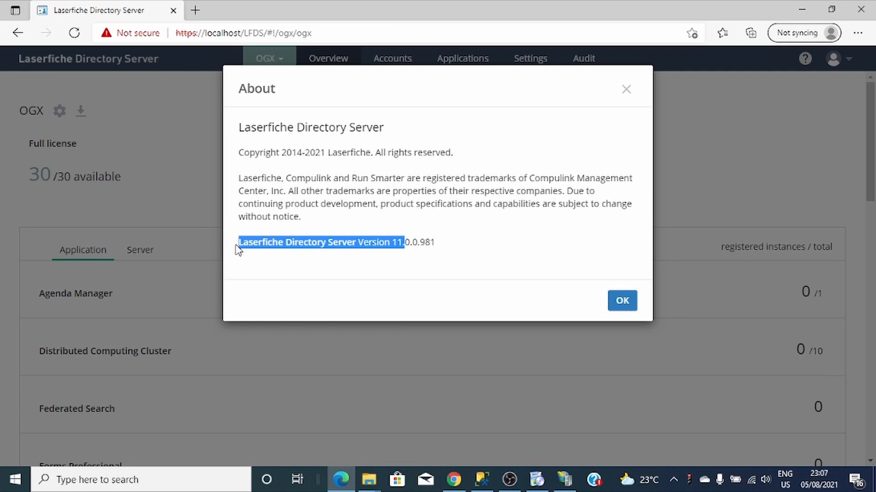
{"action": "left_click", "coordinate": [441, 242]}
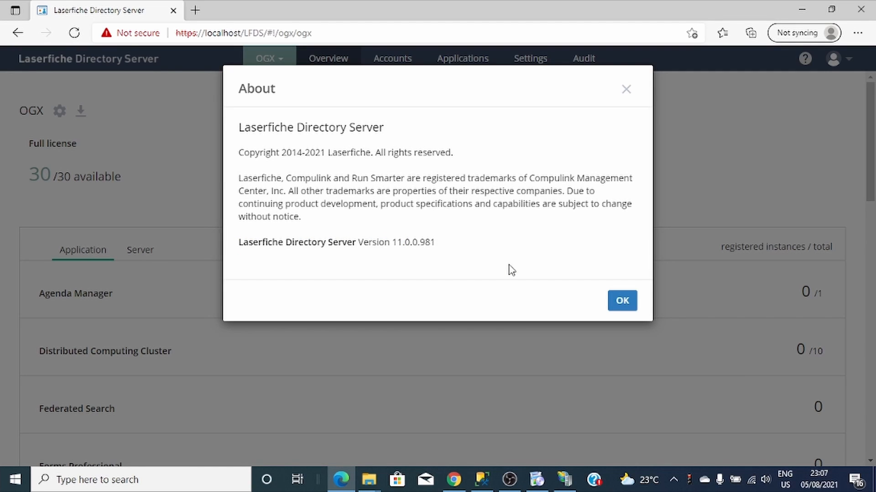
{"action": "left_click", "coordinate": [629, 305]}
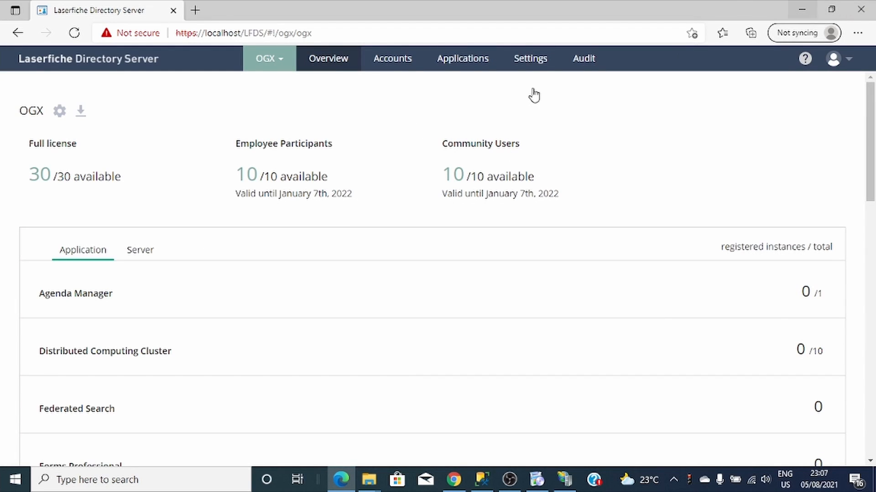
- Browse the Applications, Settings and Audit tabs, then return to the empty Accounts Users list
{"action": "left_click", "coordinate": [406, 60]}
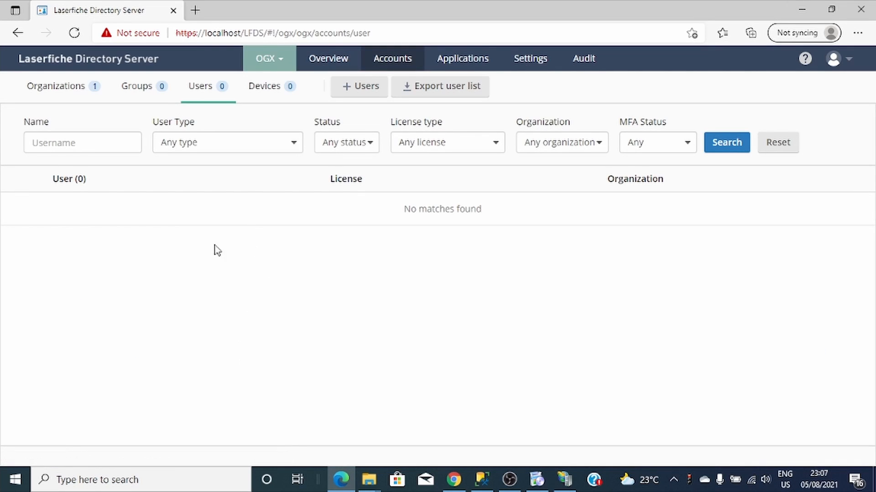
{"action": "left_click", "coordinate": [463, 61]}
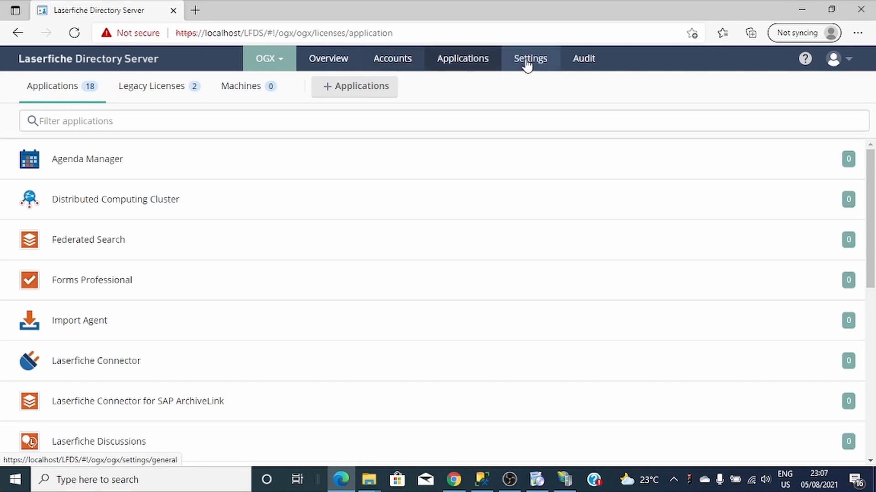
{"action": "left_click", "coordinate": [528, 63]}
{"action": "left_click", "coordinate": [586, 62]}
{"action": "left_click", "coordinate": [456, 63]}
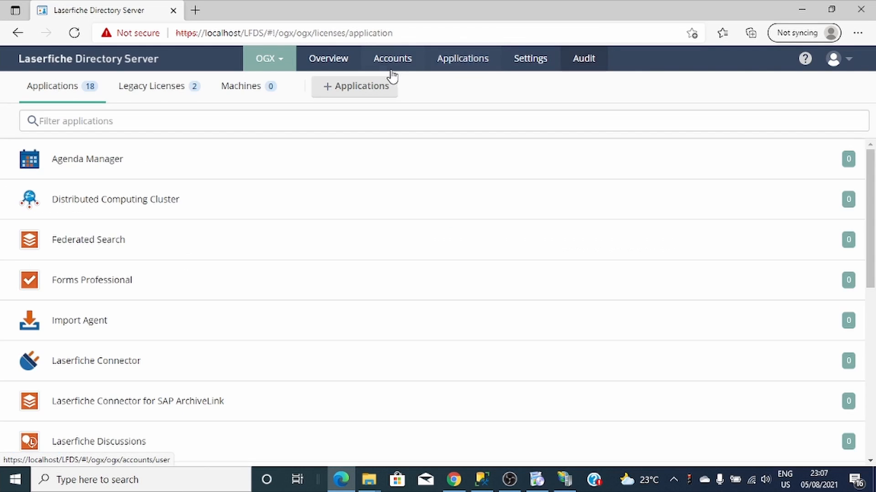
{"action": "left_click", "coordinate": [384, 65]}
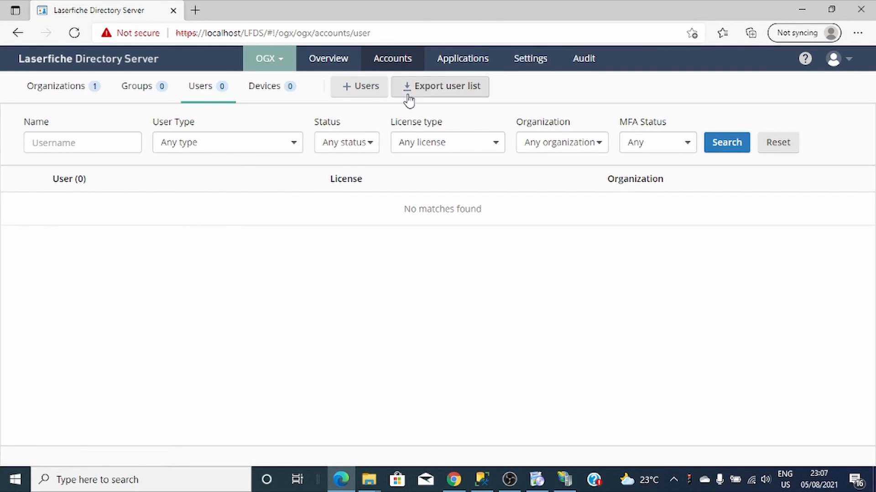
- Begin a new Laserfiche User and create a new organization named OGX for it
{"action": "left_click", "coordinate": [362, 92]}
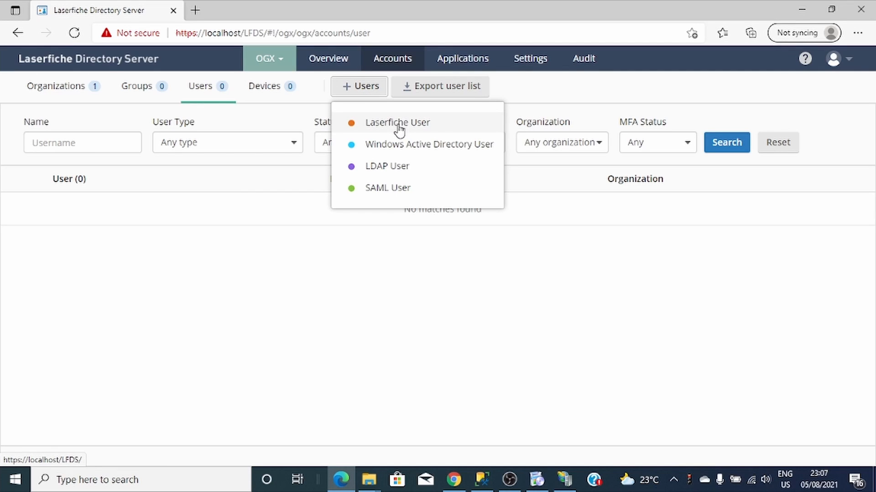
{"action": "left_click", "coordinate": [423, 130]}
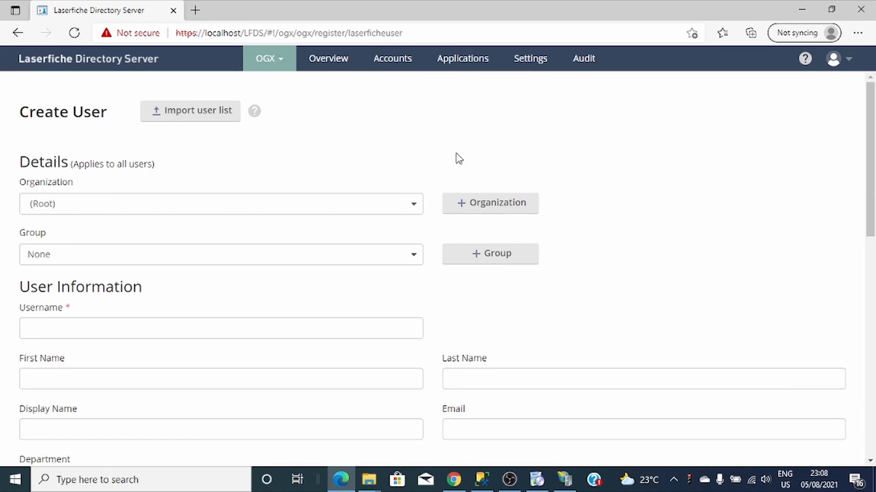
{"action": "left_click", "coordinate": [474, 205]}
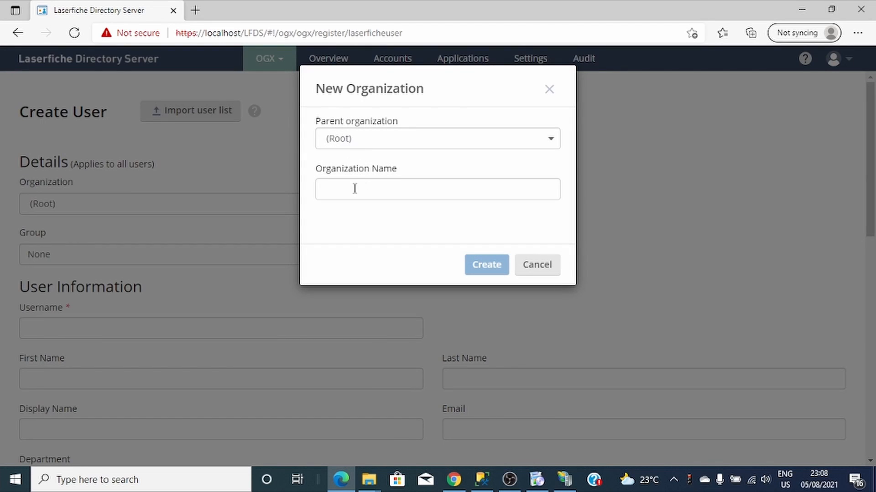
{"action": "left_click", "coordinate": [355, 190]}
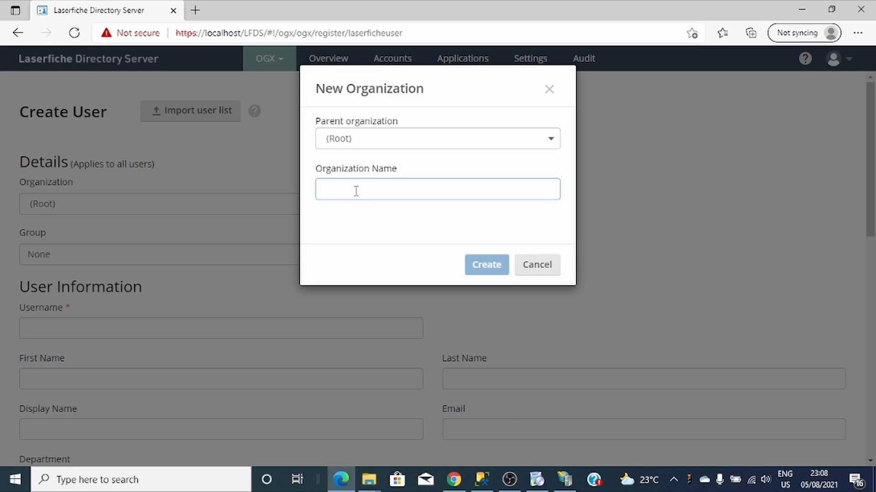
{"action": "type", "text": "OGX"}
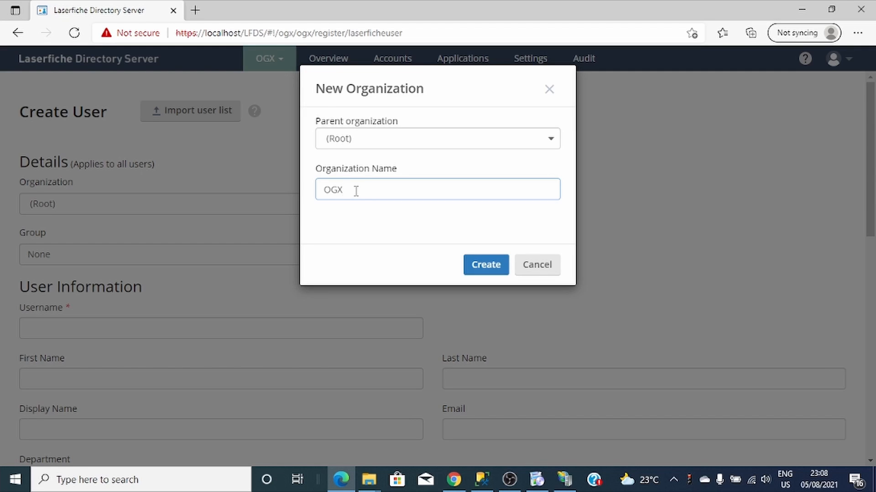
{"action": "left_click", "coordinate": [484, 265]}
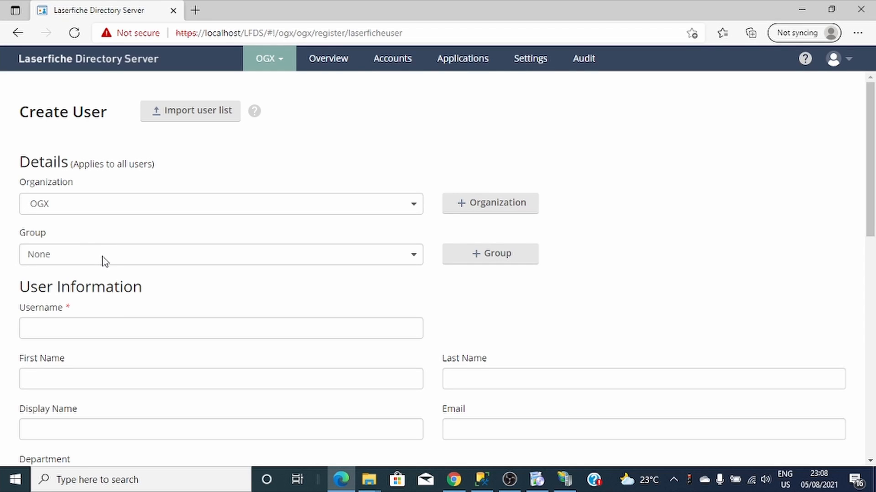
- Add a new group named Administrators in organization OGX to the user
{"action": "left_click", "coordinate": [471, 267]}
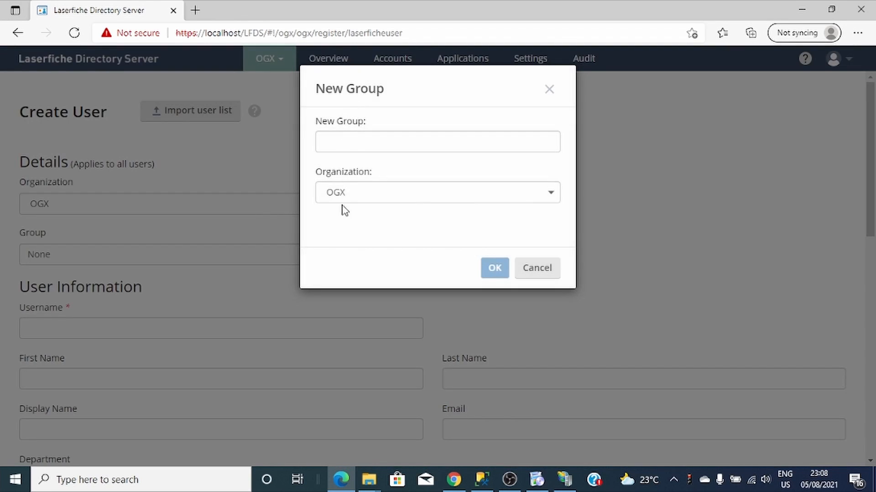
{"action": "left_click", "coordinate": [332, 143]}
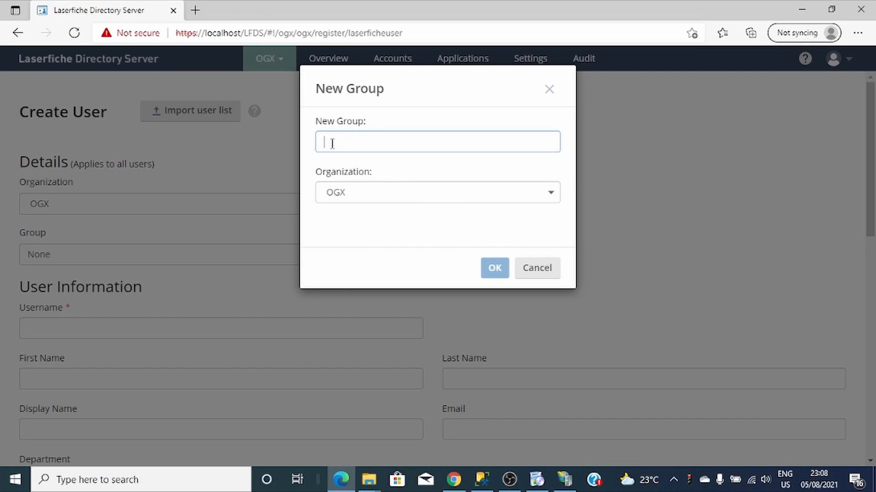
{"action": "type", "text": "adm"}
{"action": "key", "text": "BackSpace"}
{"action": "key", "text": "BackSpace"}
{"action": "key", "text": "BackSpace"}
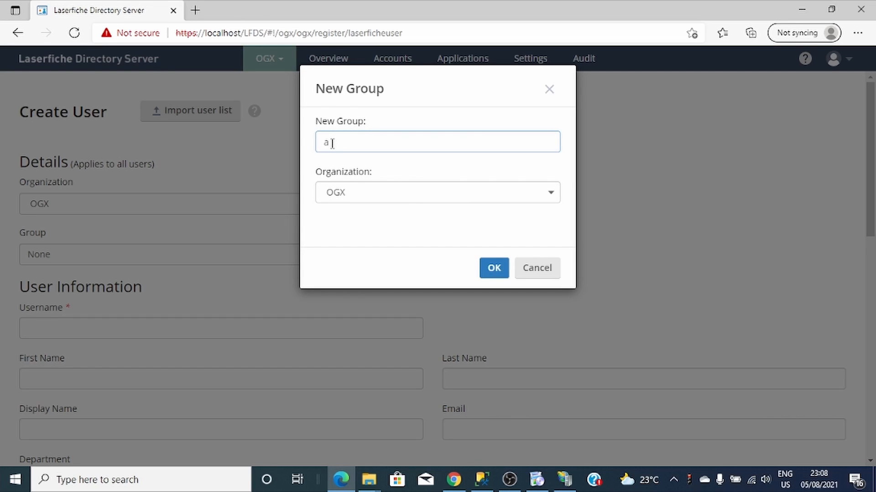
{"action": "type", "text": "Administrators"}
{"action": "left_click", "coordinate": [492, 269]}
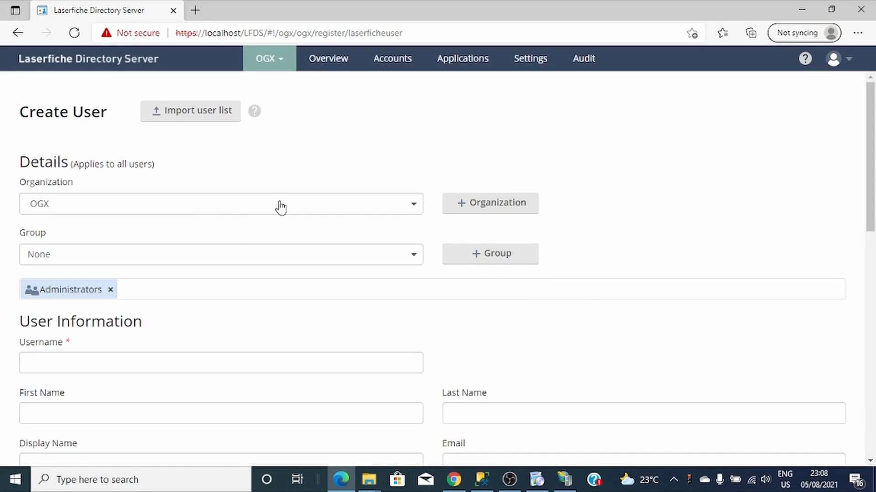
{"action": "scroll", "coordinate": [135, 297], "scroll_direction": "down", "scroll_amount": 4}
- Enter the user's first name, last name and e-mail address on the form
{"action": "left_click", "coordinate": [75, 188]}
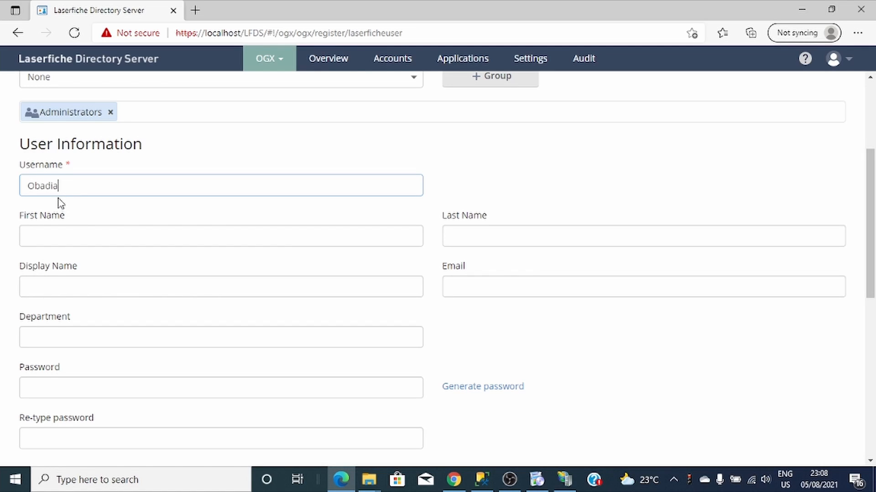
{"action": "left_click", "coordinate": [69, 232]}
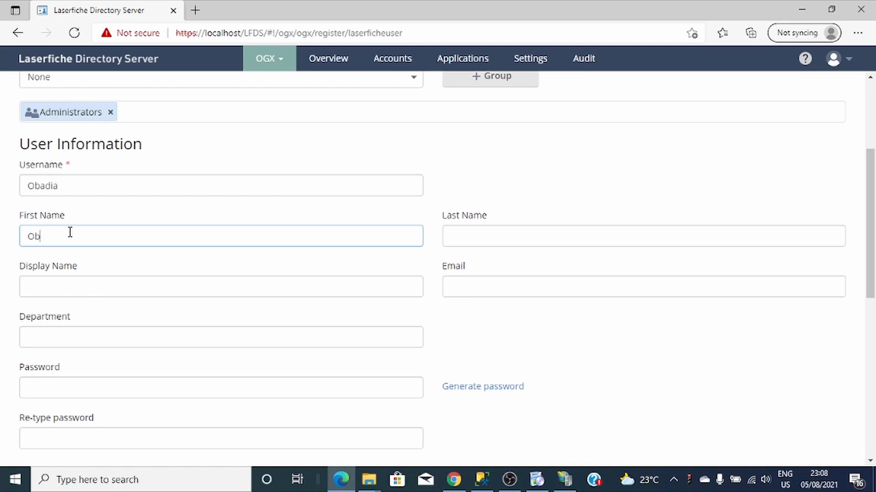
{"action": "left_click", "coordinate": [507, 238]}
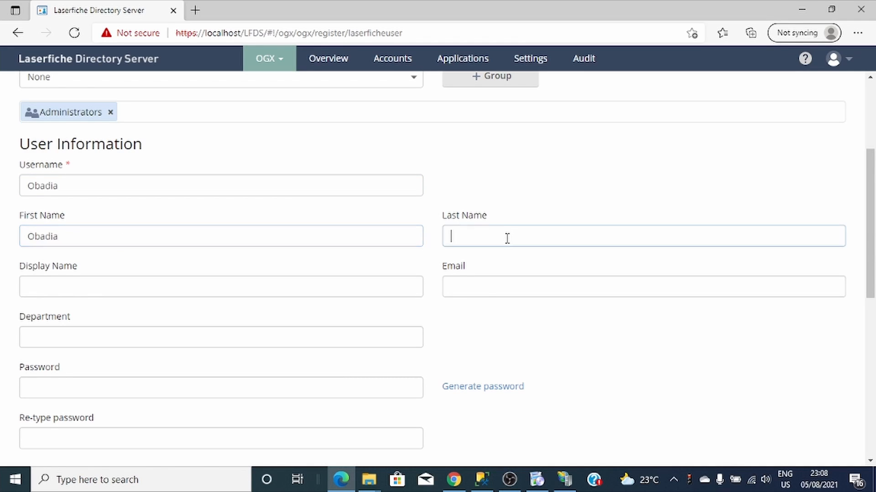
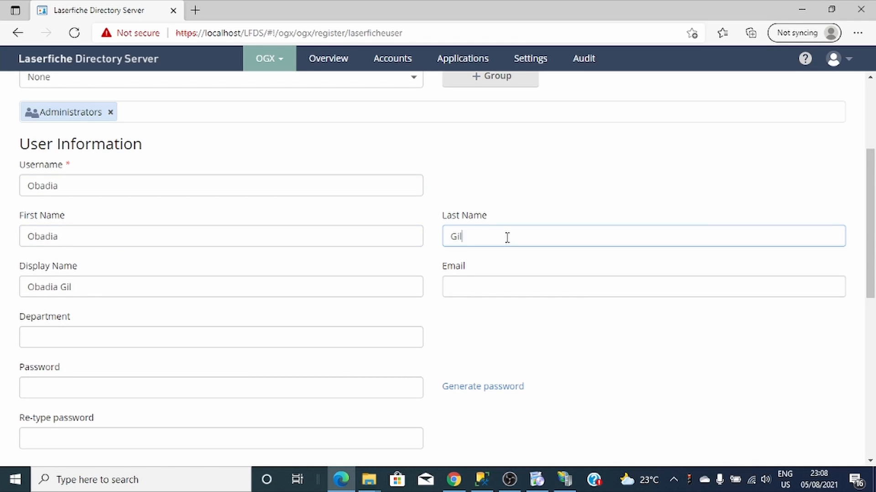
{"action": "left_click", "coordinate": [454, 290]}
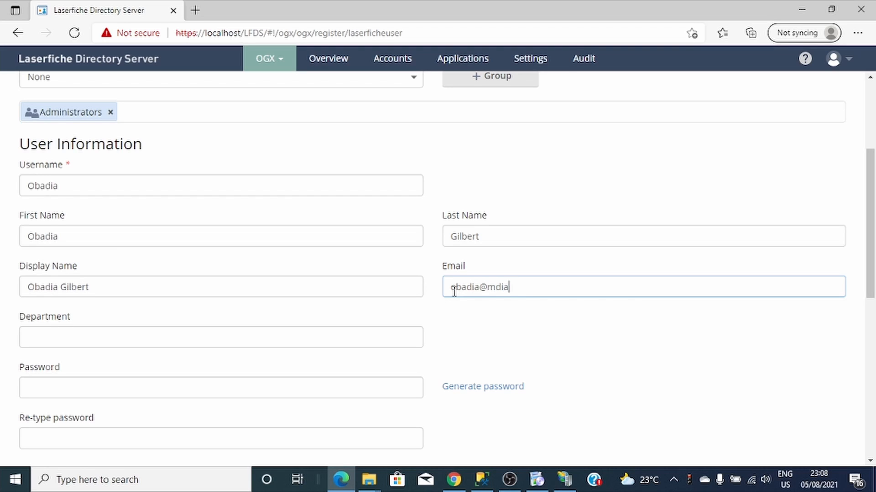
- Clear the stray letter from the Department field, leaving it empty
{"action": "scroll", "coordinate": [130, 371], "scroll_direction": "down", "scroll_amount": 1}
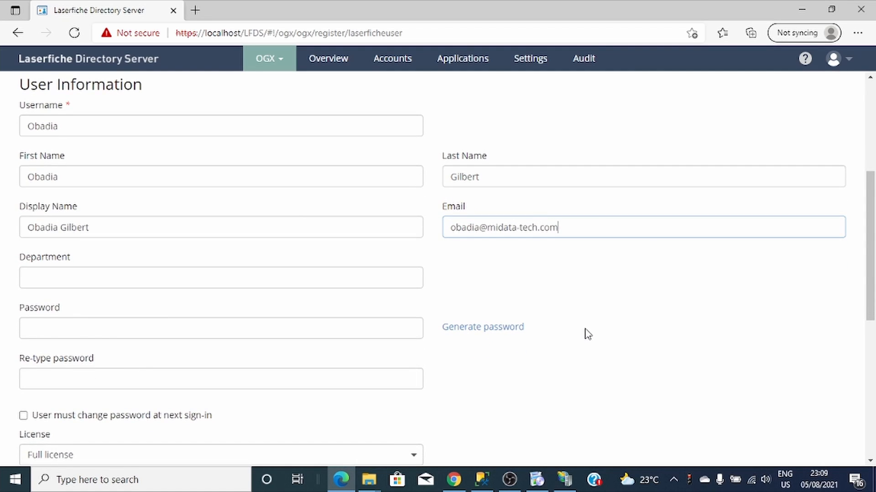
{"action": "scroll", "coordinate": [588, 334], "scroll_direction": "down", "scroll_amount": 1}
{"action": "scroll", "coordinate": [588, 334], "scroll_direction": "down", "scroll_amount": 1}
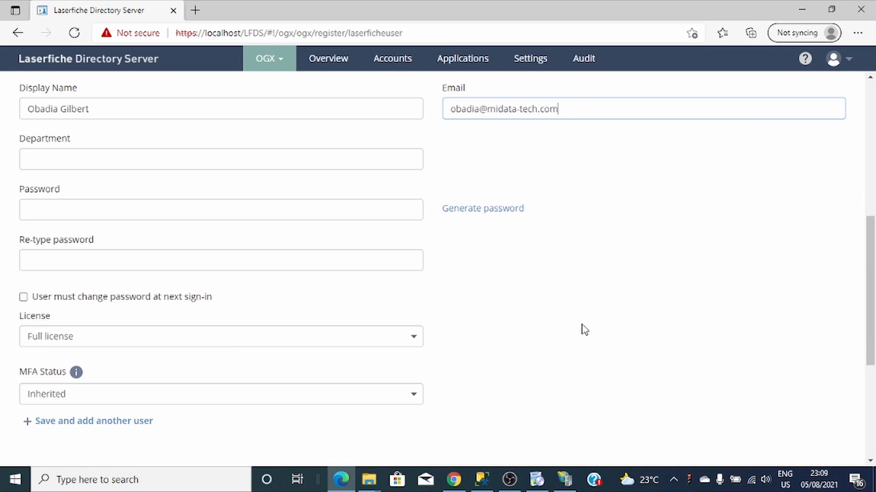
{"action": "scroll", "coordinate": [32, 264], "scroll_direction": "down", "scroll_amount": 1}
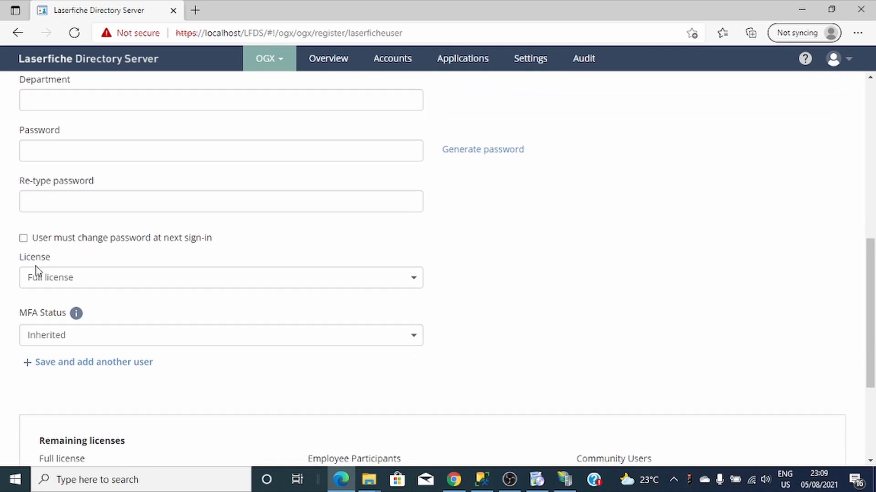
{"action": "scroll", "coordinate": [78, 178], "scroll_direction": "up", "scroll_amount": 2}
{"action": "left_click", "coordinate": [77, 222]}
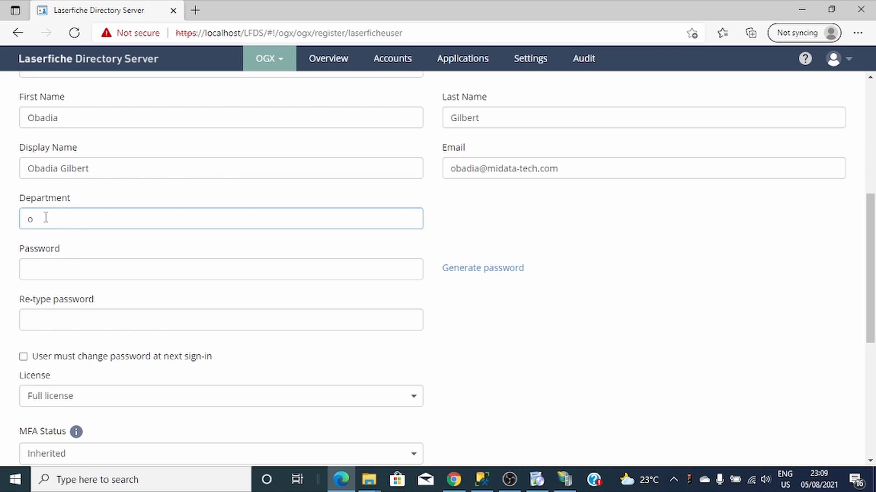
{"action": "left_click_drag", "start_coordinate": [45, 219], "coordinate": [20, 226]}
{"action": "key", "text": "BackSpace"}
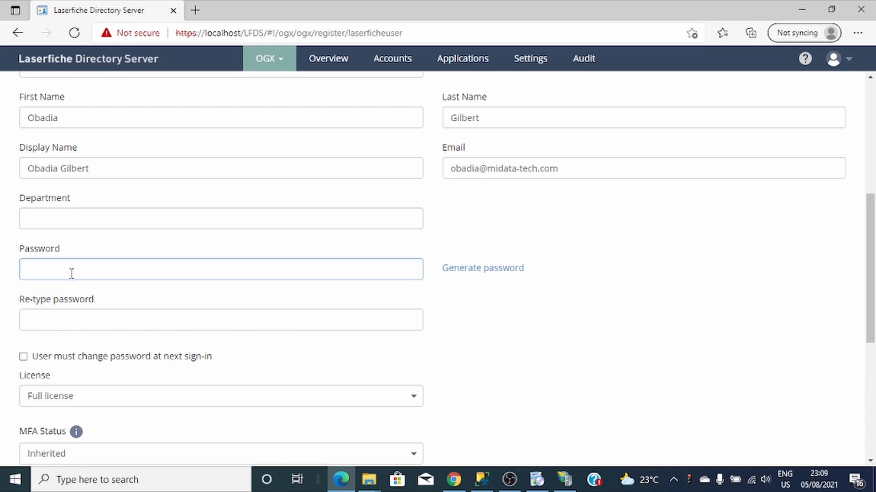
- Enter and confirm the user's password, then finish creating the account
{"action": "type", "text": "1"}
{"action": "left_click", "coordinate": [44, 317]}
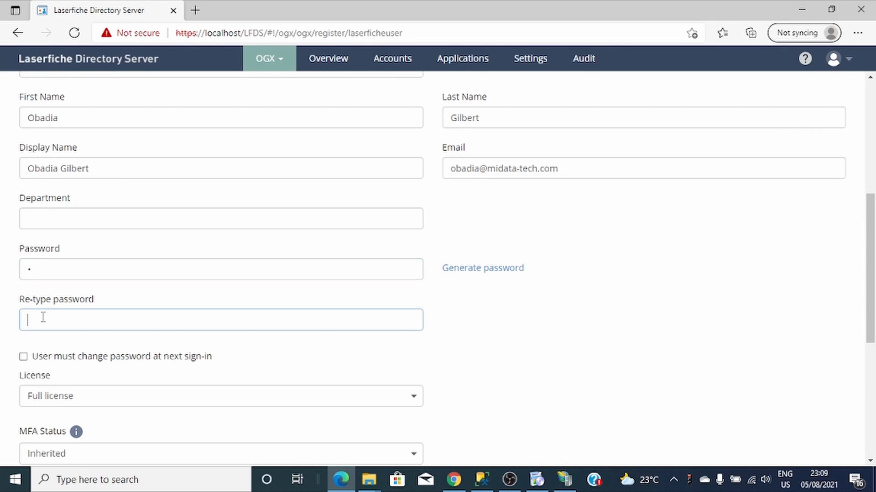
{"action": "type", "text": "1"}
{"action": "scroll", "coordinate": [542, 374], "scroll_direction": "down", "scroll_amount": 6}
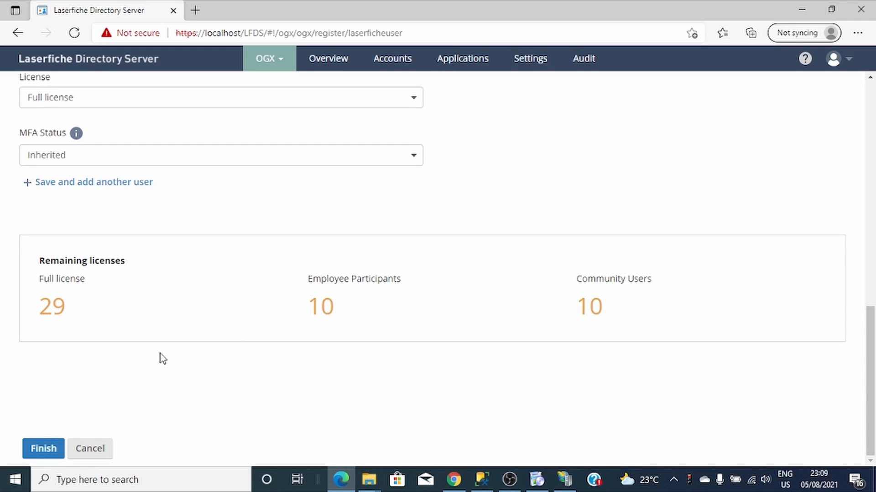
{"action": "scroll", "coordinate": [163, 359], "scroll_direction": "up", "scroll_amount": 5}
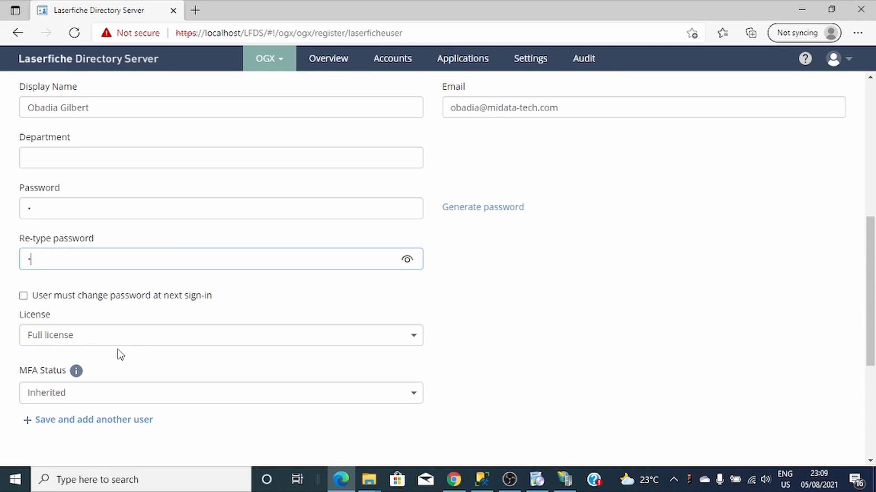
{"action": "scroll", "coordinate": [643, 342], "scroll_direction": "down", "scroll_amount": 5}
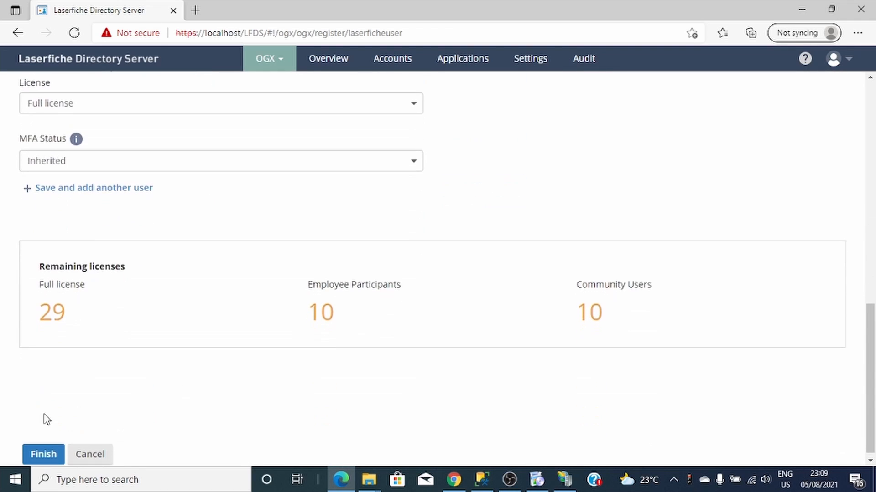
{"action": "left_click", "coordinate": [42, 450]}
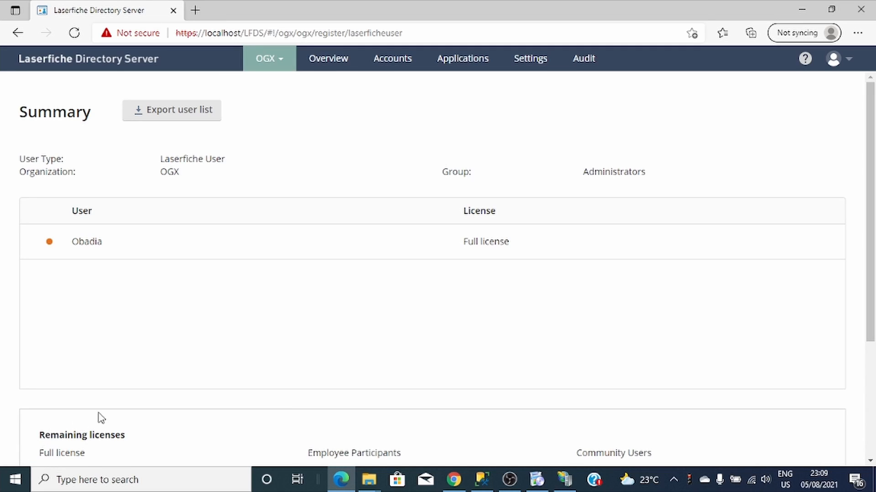
- Review the OGX user accounts list and its +Users options, then minimize the browser
{"action": "left_click", "coordinate": [396, 67]}
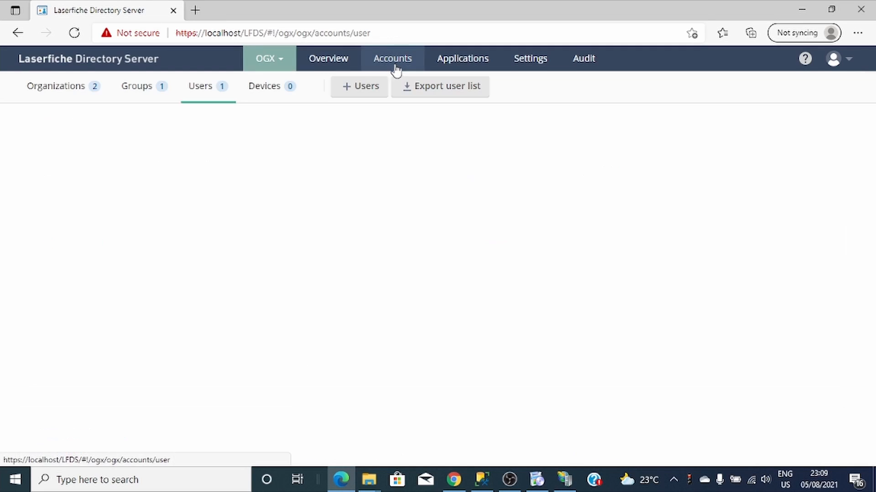
{"action": "left_click", "coordinate": [340, 95]}
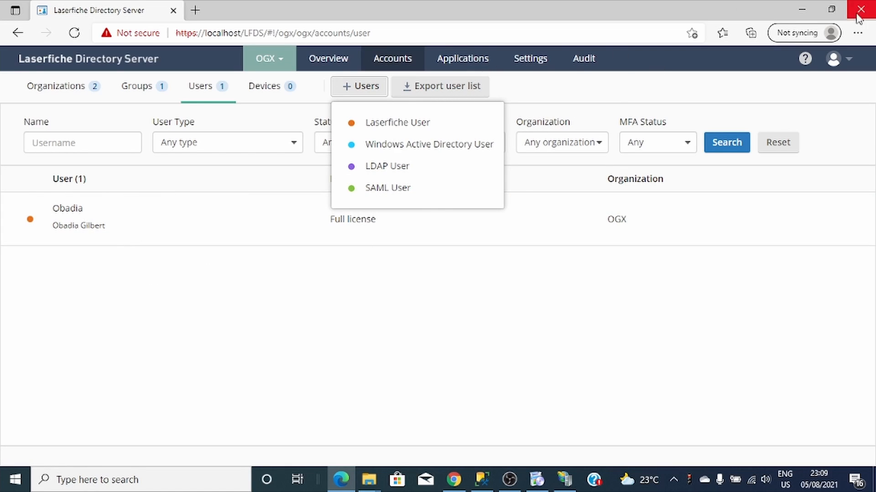
{"action": "left_click", "coordinate": [801, 10]}
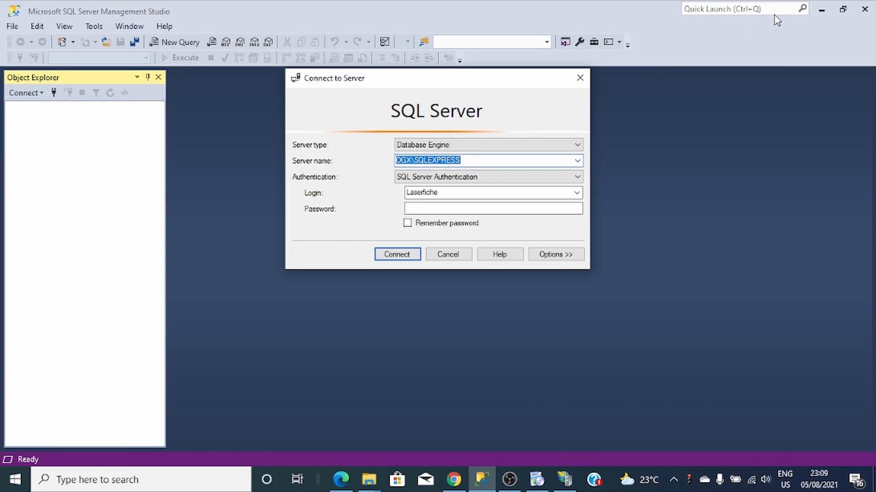
- Cancel the SSMS connection prompt, minimize SSMS and Laserfiche 11, and launch the Web STS page
{"action": "left_click", "coordinate": [868, 484]}
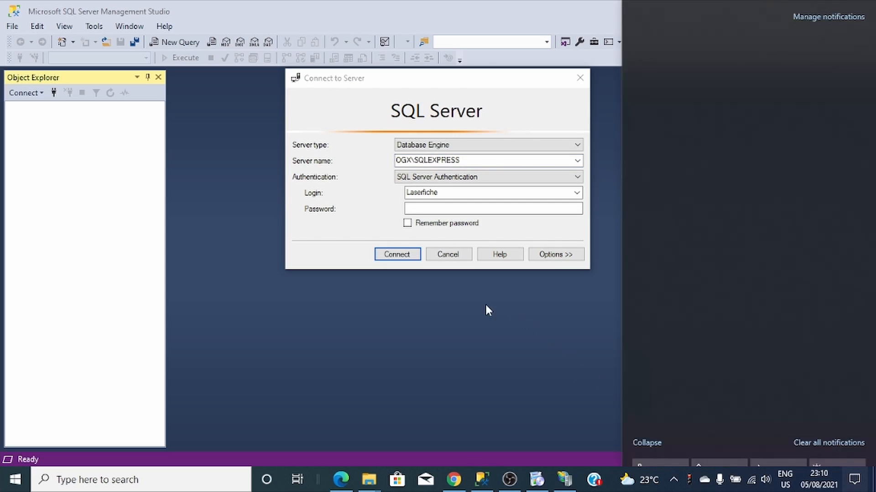
{"action": "left_click", "coordinate": [440, 257]}
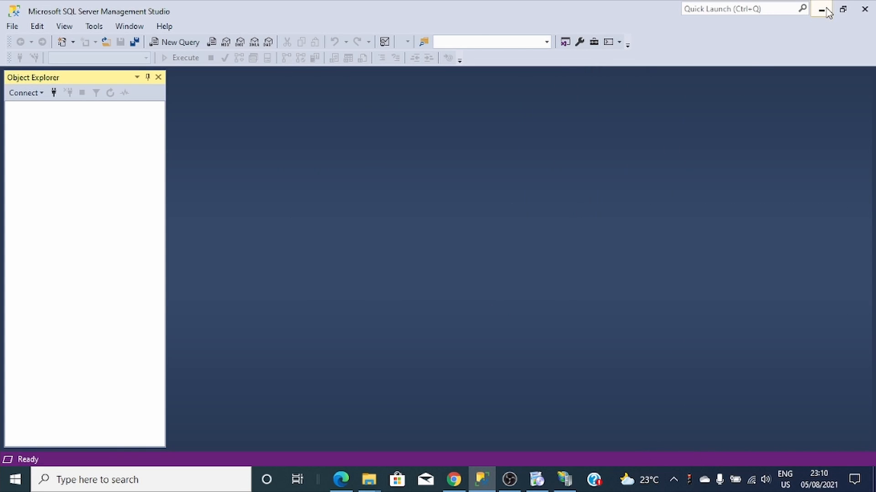
{"action": "left_click", "coordinate": [825, 10]}
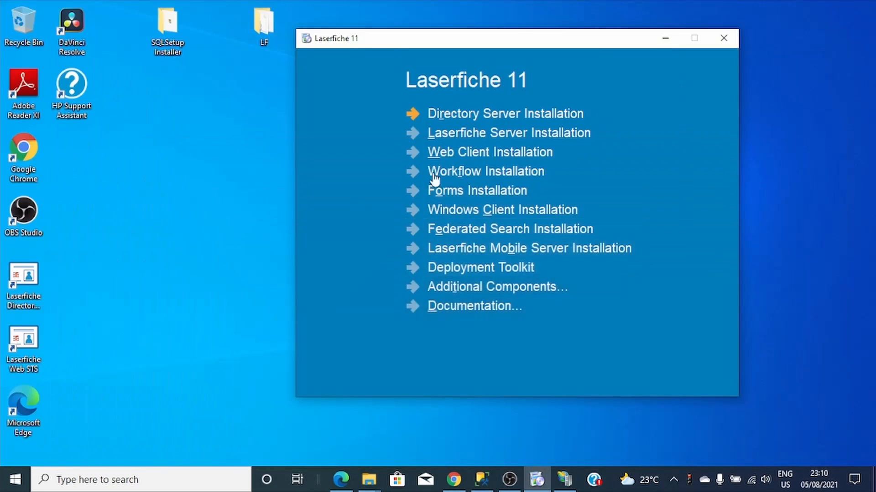
{"action": "left_click", "coordinate": [664, 39]}
{"action": "double_click", "coordinate": [34, 357]}
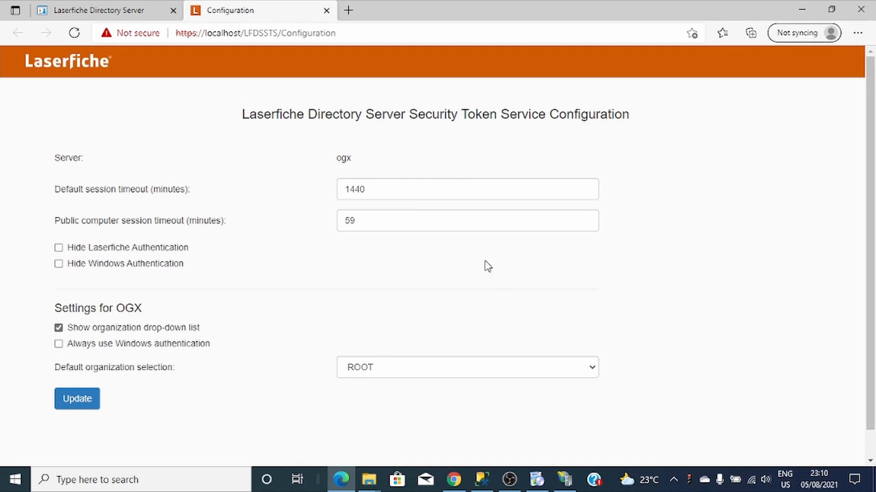
- Select OGX as the STS default organization, apply it with Update, and minimize Edge
{"action": "left_click", "coordinate": [441, 369]}
{"action": "left_click", "coordinate": [384, 387]}
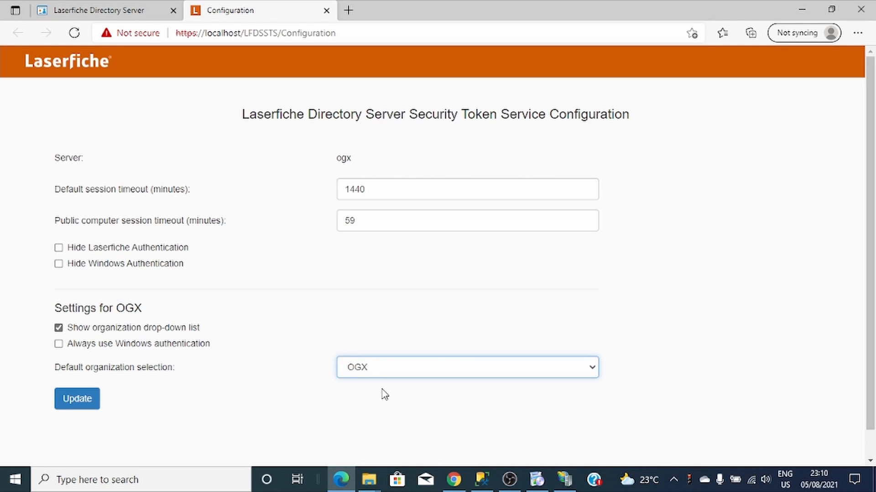
{"action": "left_click", "coordinate": [71, 410]}
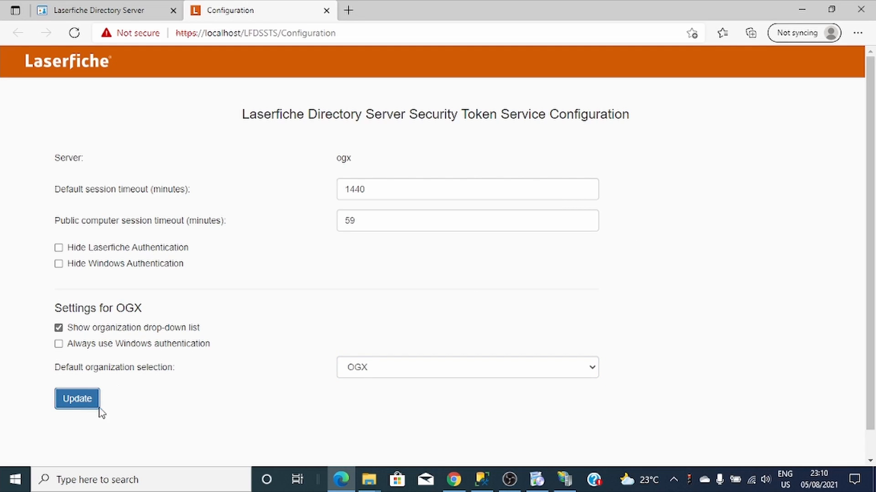
{"action": "left_click", "coordinate": [69, 412]}
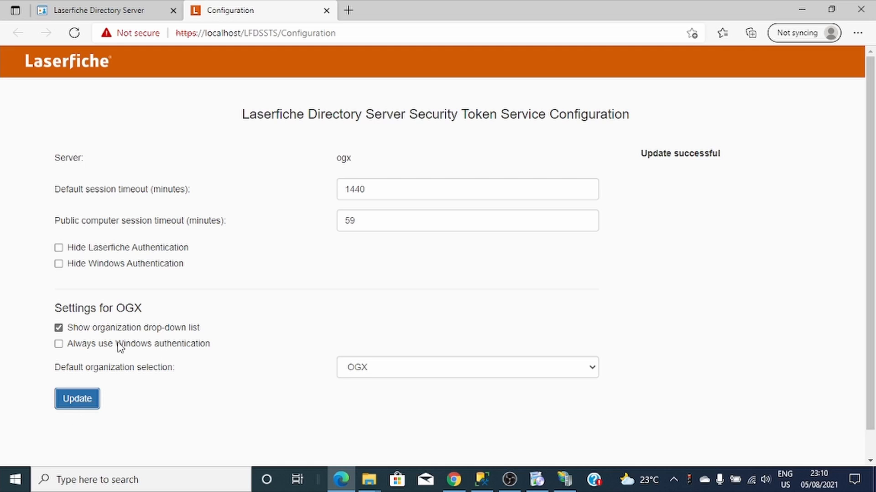
{"action": "left_click", "coordinate": [801, 10]}
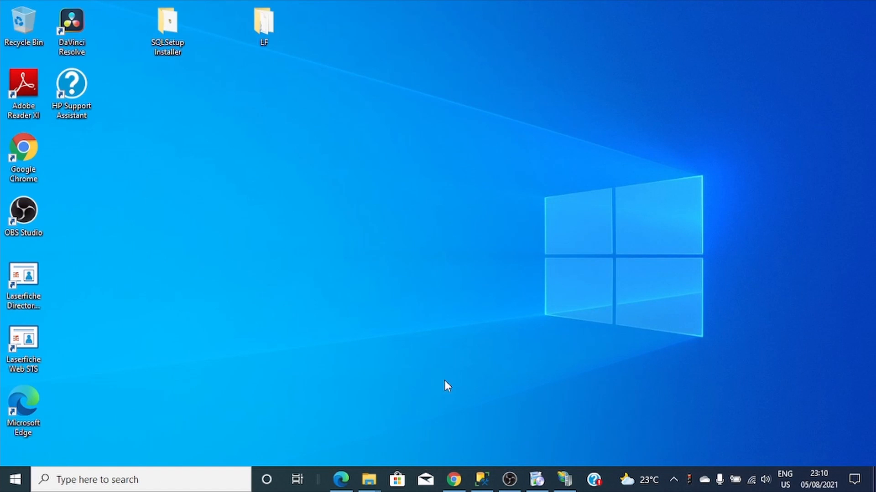
- In Chrome's Notepad extension note, add a new line 'Laserfiche Directory Server Insaallation is Complet'
{"action": "left_click", "coordinate": [454, 479]}
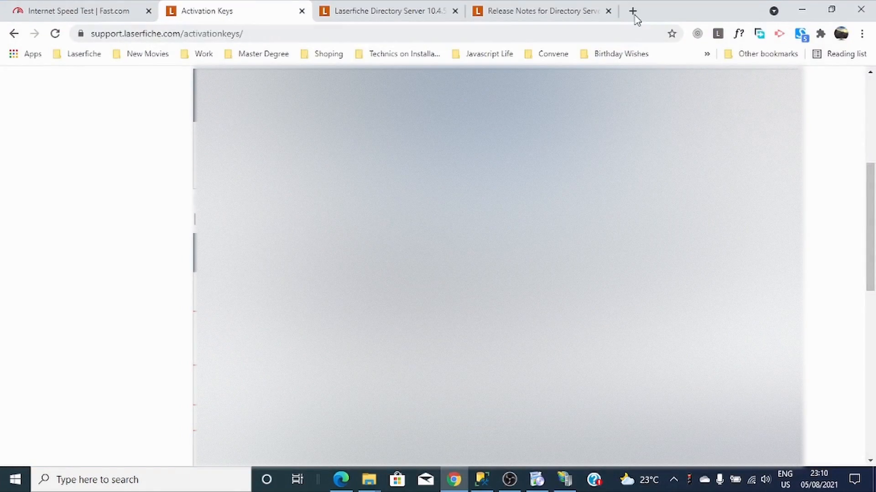
{"action": "left_click", "coordinate": [380, 20]}
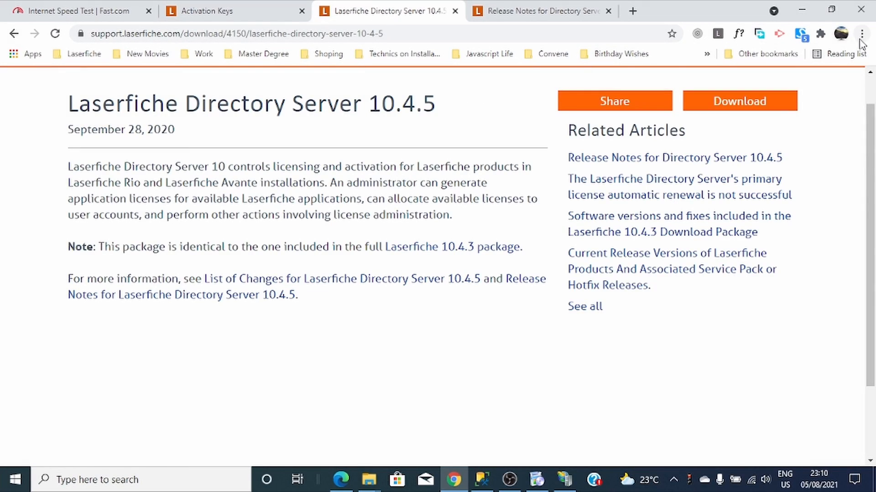
{"action": "left_click", "coordinate": [820, 34]}
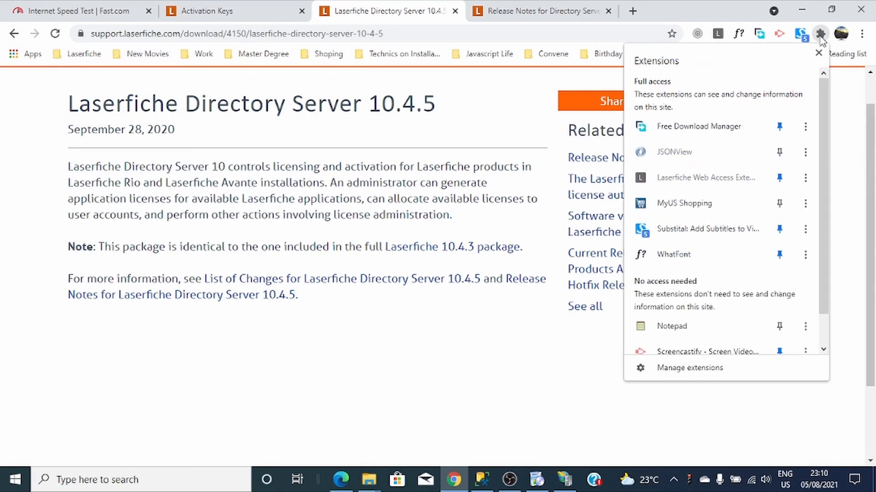
{"action": "left_click", "coordinate": [653, 331]}
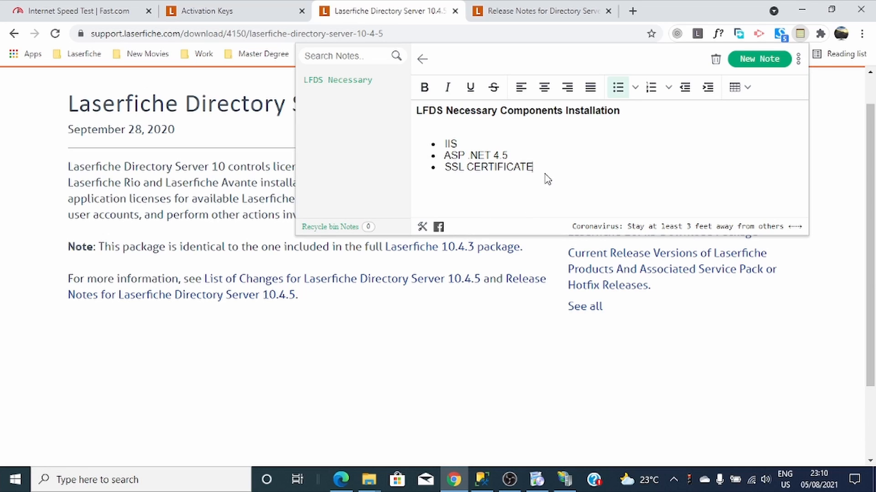
{"action": "key", "text": "Return"}
{"action": "key", "text": "Return"}
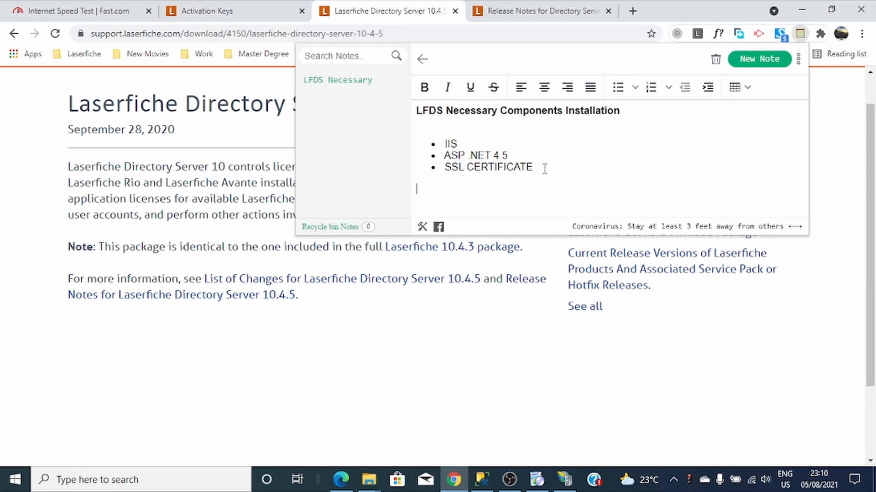
{"action": "type", "text": "Laserfiche Director"}
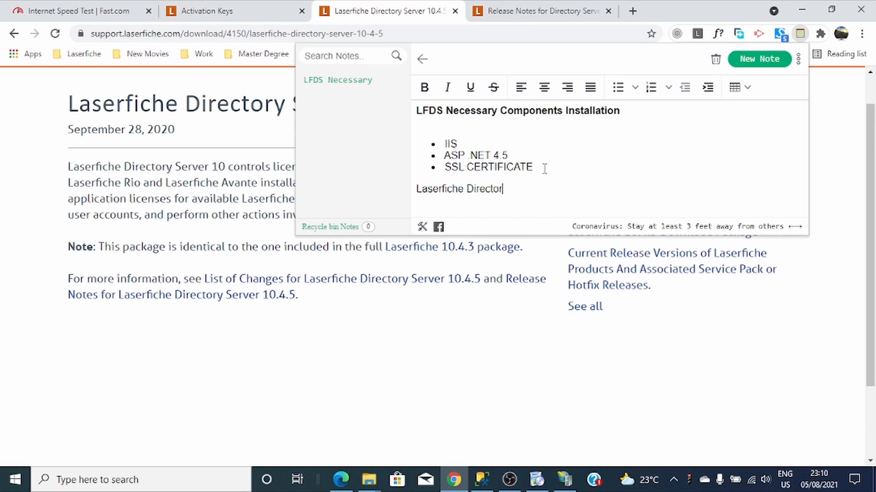
{"action": "type", "text": "y Server Insa"}
{"action": "type", "text": "allation "}
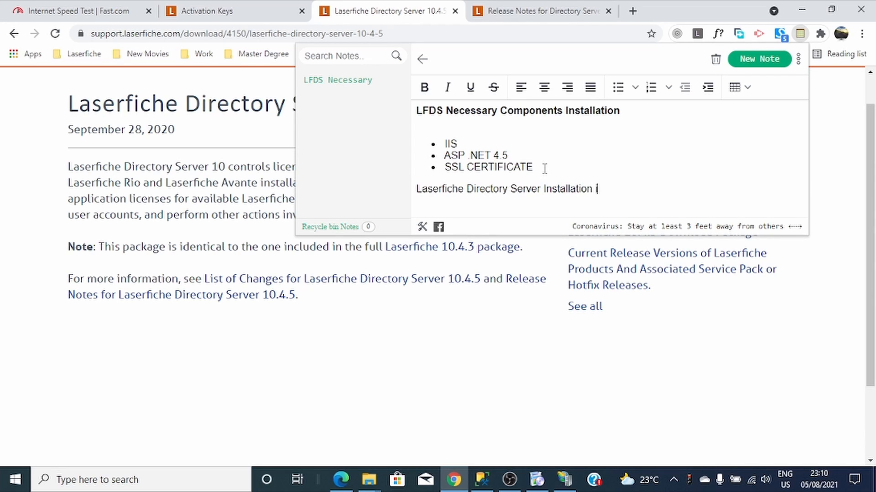
{"action": "type", "text": "is Complet"}
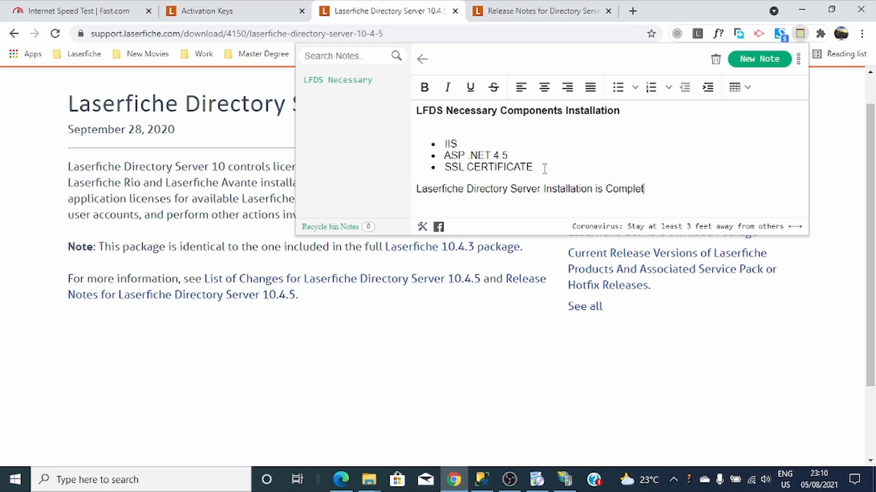